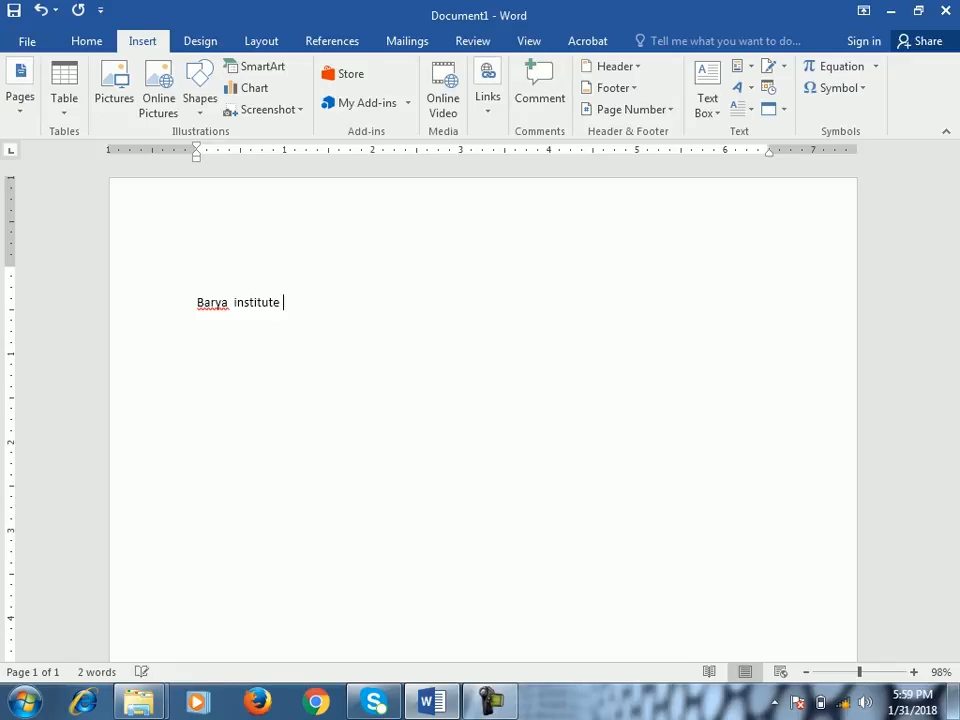
# - Complete the line as "Barya institute of Information technology" and correct the misspelled word "Information"
pyautogui.write('nformaiton technology')
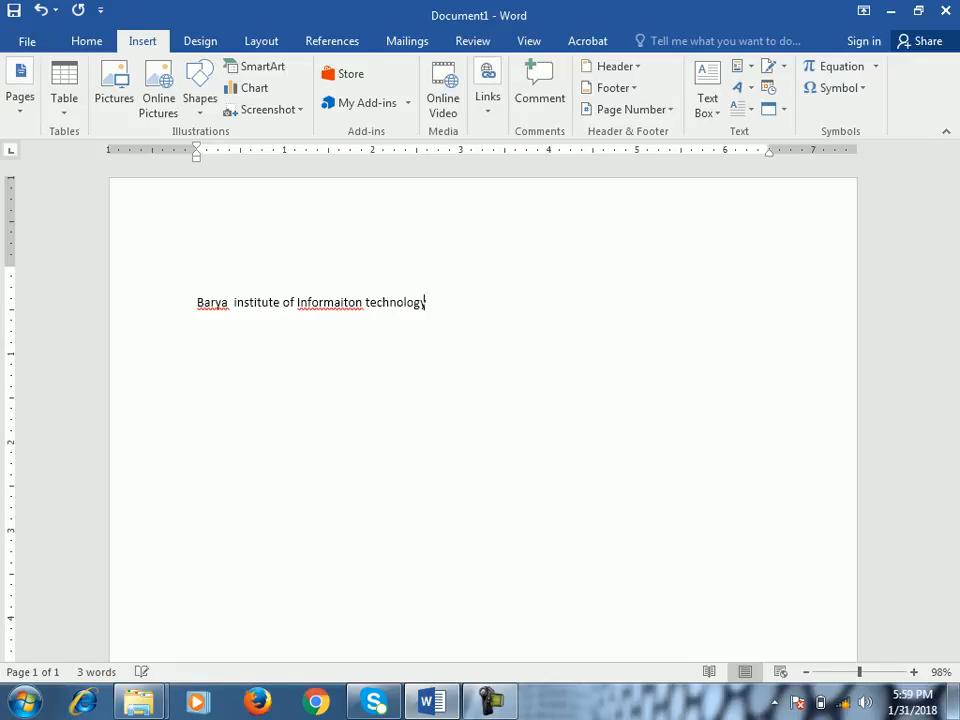
pyautogui.click(362, 302)
pyautogui.rightClick(362, 304)
pyautogui.click(428, 322)
# - Copy the whole line and paste it repeatedly after itself to build a filler paragraph
pyautogui.press('Home')
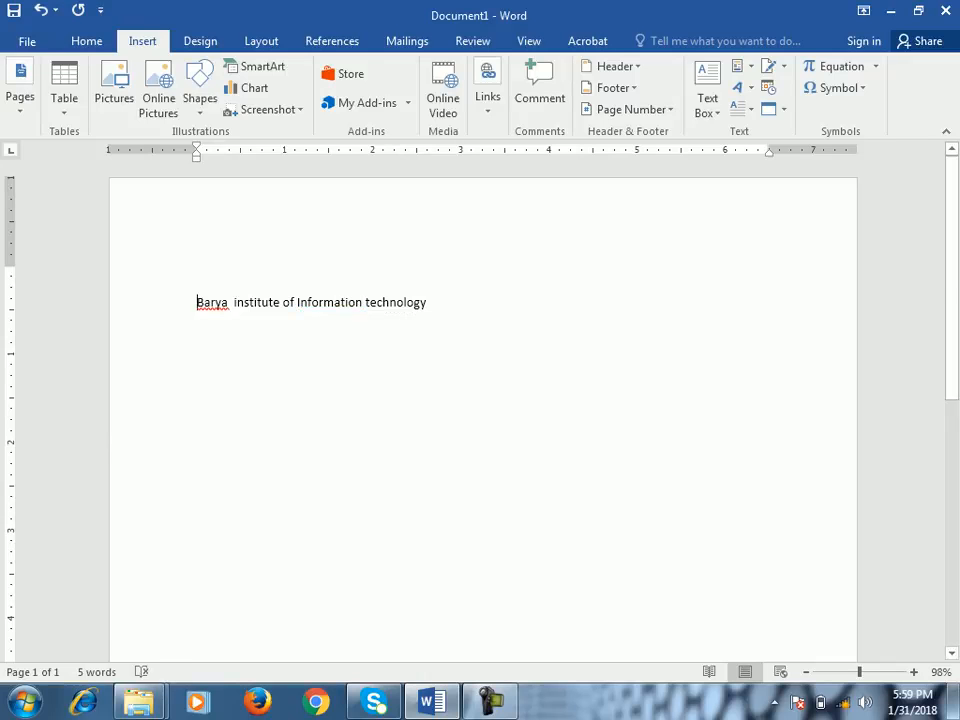
pyautogui.hotkey('shift', 'End')
pyautogui.hotkey('ctrl', 'c')
pyautogui.press('End')
pyautogui.hotkey('ctrl', 'v')
# - Start a second page with a page break and paste the copied line several times on it
pyautogui.hotkey('ctrl', 'v')
pyautogui.hotkey('ctrl', 'v')
pyautogui.hotkey('ctrl', 'v')
pyautogui.hotkey('ctrl', 'v')
pyautogui.hotkey('ctrl', 'v')
pyautogui.hotkey('ctrl', 'v')
pyautogui.hotkey('ctrl', 'v')
pyautogui.hotkey('ctrl', 'v')
pyautogui.hotkey('ctrl', 'v')
pyautogui.hotkey('ctrl', 'v')
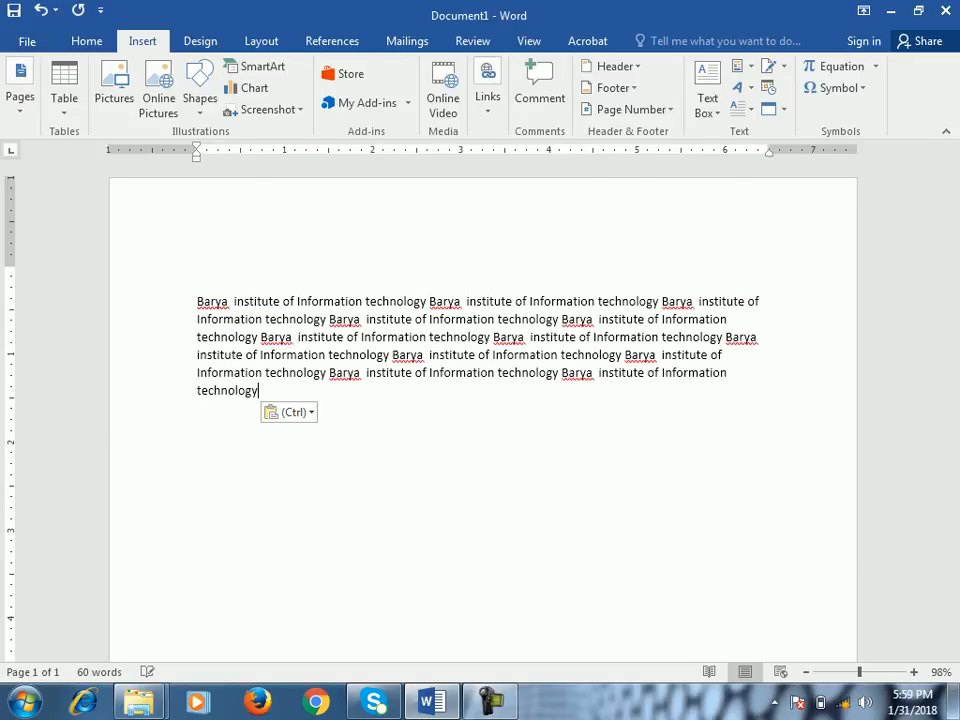
pyautogui.hotkey('ctrl', 'Return')
# - Add third and fourth pages filled with the copied line, and end with a page break that starts a fifth page
pyautogui.hotkey('ctrl', 'v')
pyautogui.hotkey('ctrl', 'v')
pyautogui.hotkey('ctrl', 'v')
pyautogui.hotkey('ctrl', 'v')
pyautogui.hotkey('ctrl', 'v')
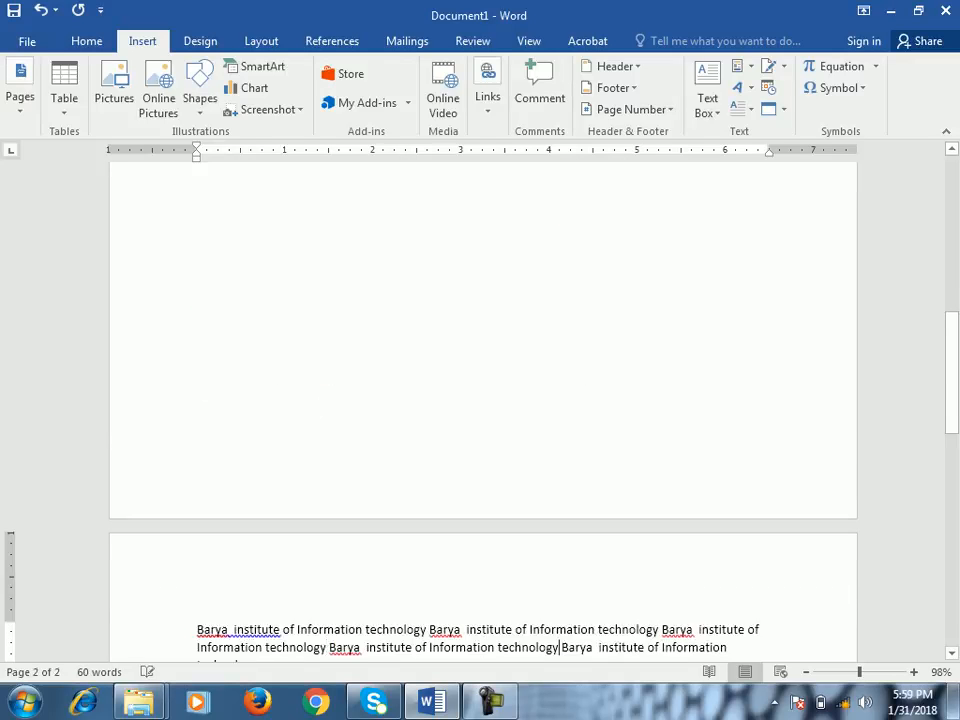
pyautogui.hotkey('ctrl', 'Return')
pyautogui.hotkey('ctrl', 'v')
pyautogui.hotkey('ctrl', 'v')
pyautogui.hotkey('ctrl', 'v')
pyautogui.hotkey('ctrl', 'Return')
pyautogui.hotkey('ctrl', 'v')
pyautogui.hotkey('ctrl', 'v')
pyautogui.hotkey('ctrl', 'v')
pyautogui.hotkey('ctrl', 'v')
pyautogui.hotkey('ctrl', 'v')
pyautogui.hotkey('ctrl', 'Return')
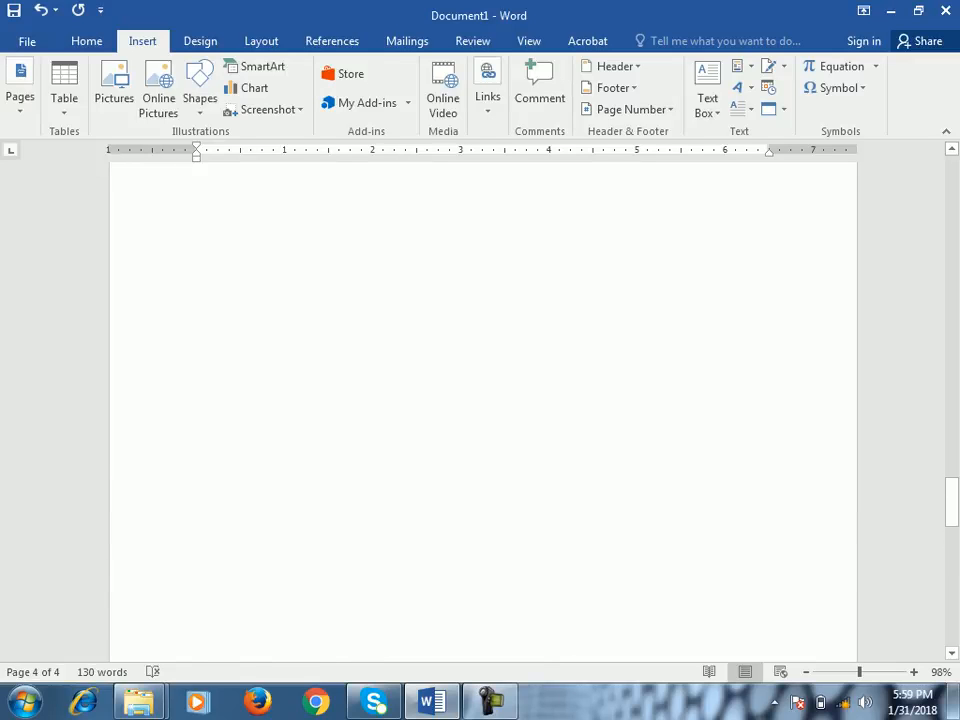
pyautogui.moveTo(951, 514); pyautogui.dragTo(951, 178)
pyautogui.doubleClick(204, 231)
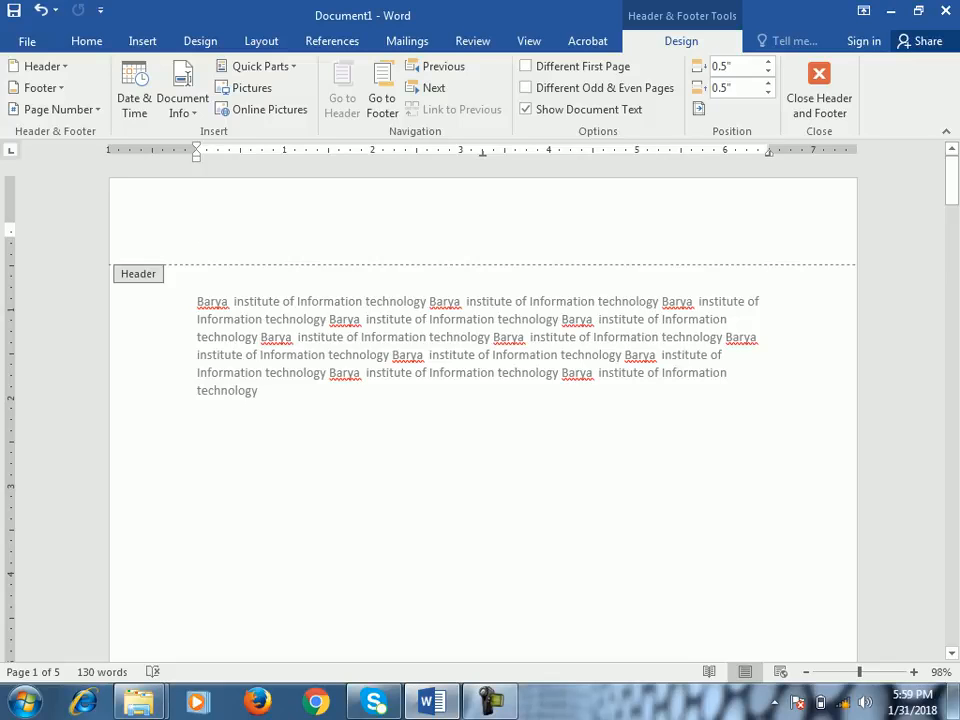
pyautogui.click(819, 90)
# - Browse the built-in header designs and open the first page's header for editing
pyautogui.click(142, 41)
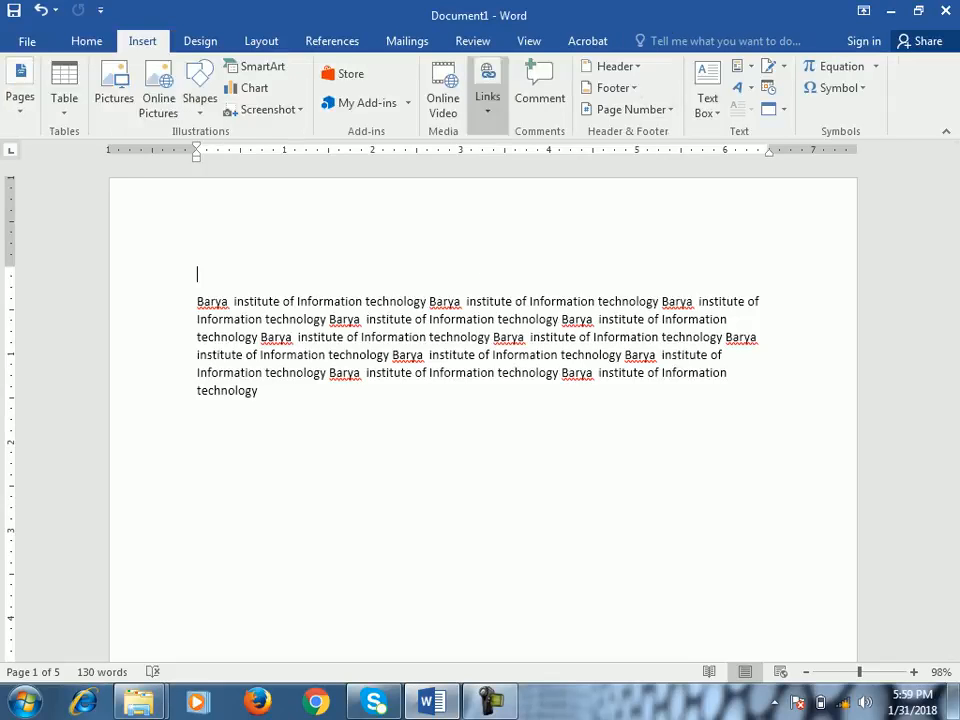
pyautogui.click(612, 66)
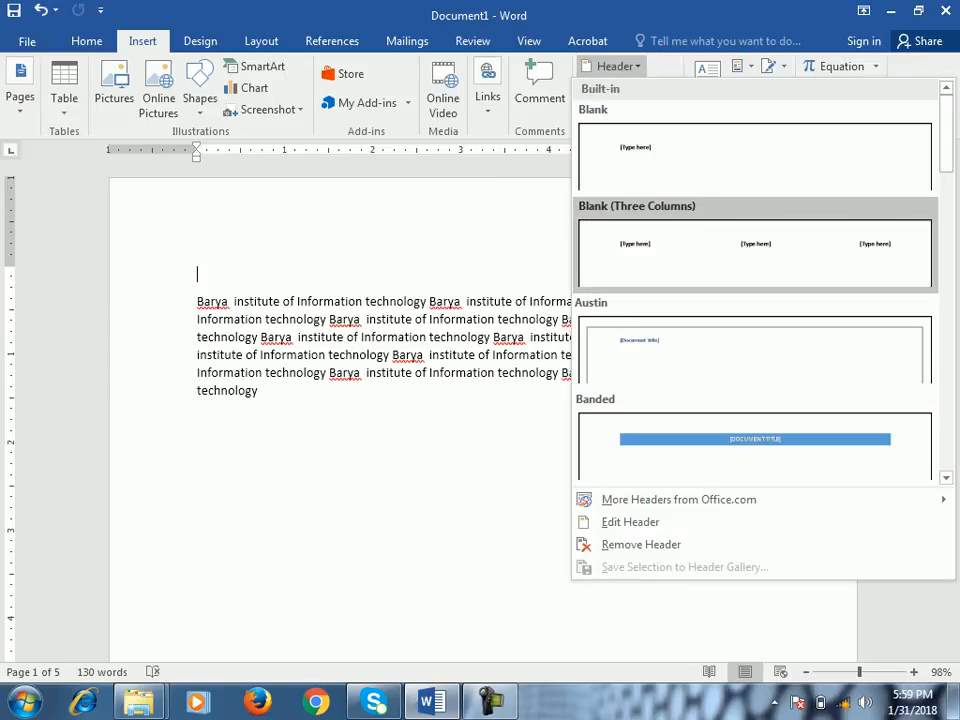
pyautogui.scroll(-5, 755, 340)
pyautogui.scroll(5, 755, 340)
pyautogui.click(612, 66)
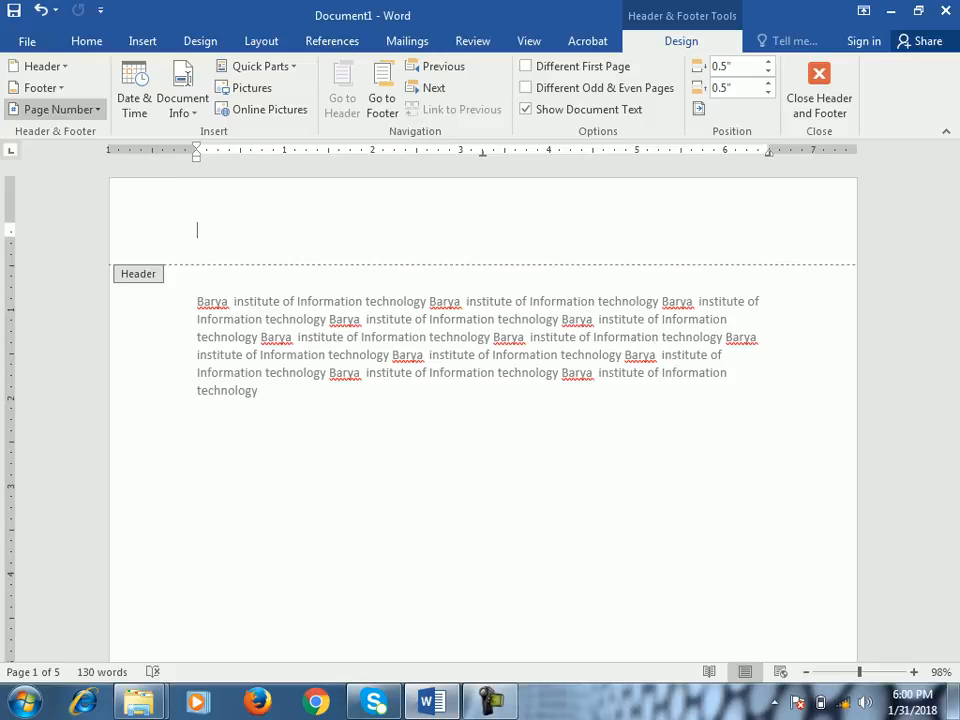
# - Try the Accent Bar, Left page number in the page margins and undo it
pyautogui.click(55, 109)
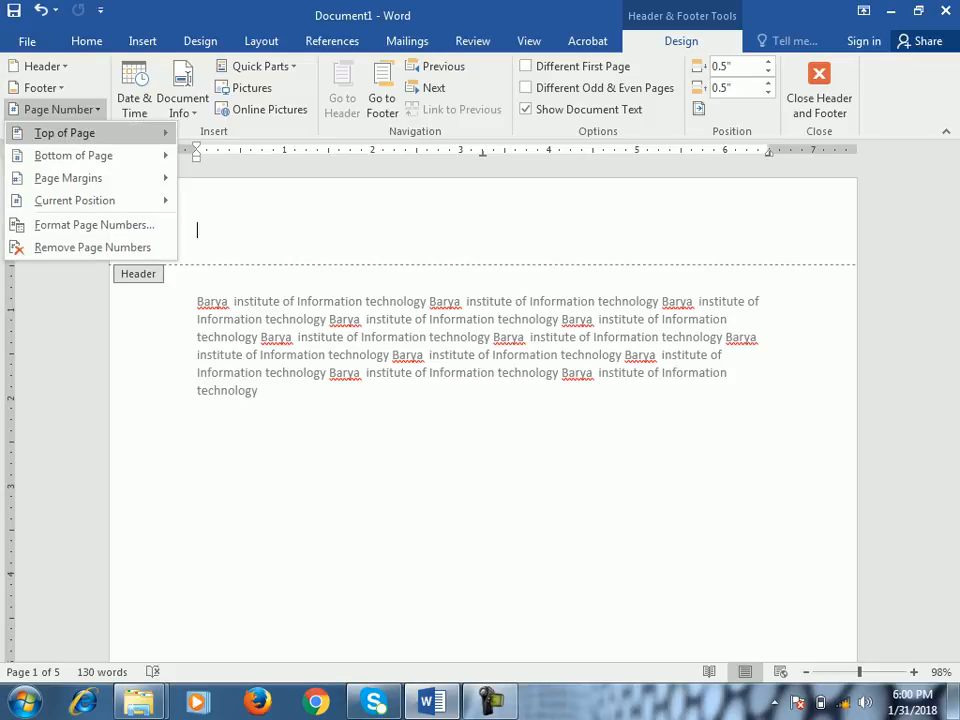
pyautogui.moveTo(66, 133)
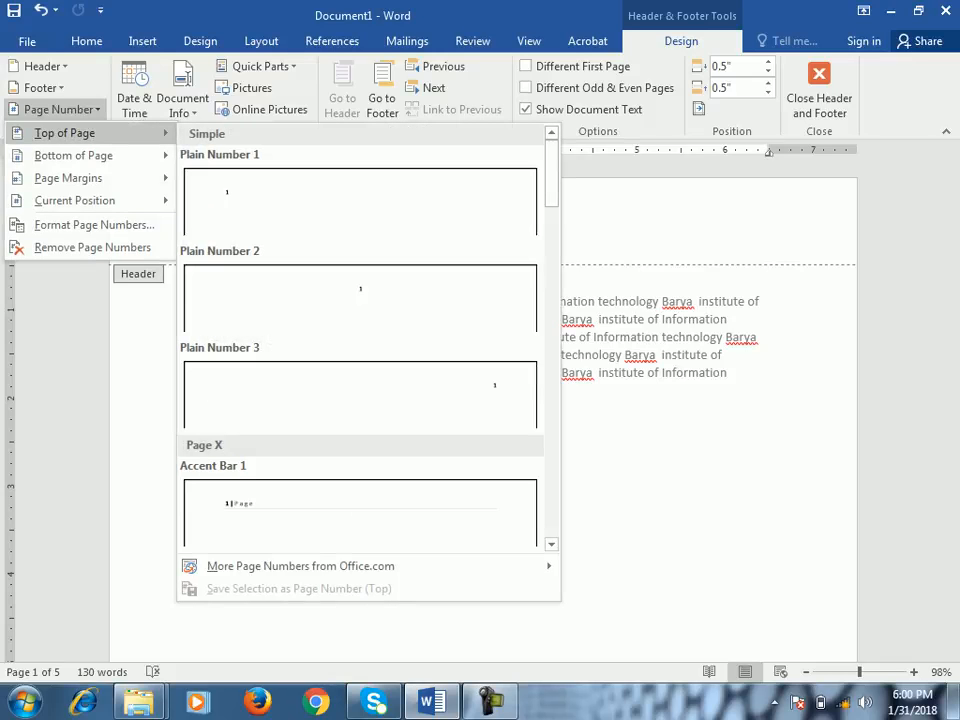
pyautogui.moveTo(73, 155)
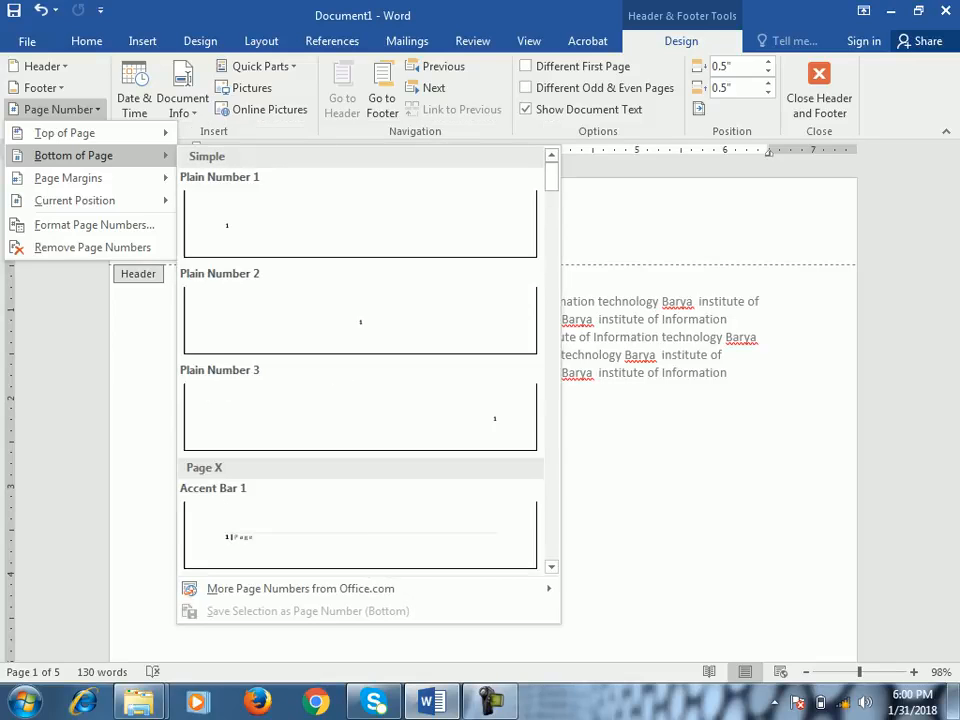
pyautogui.moveTo(68, 177)
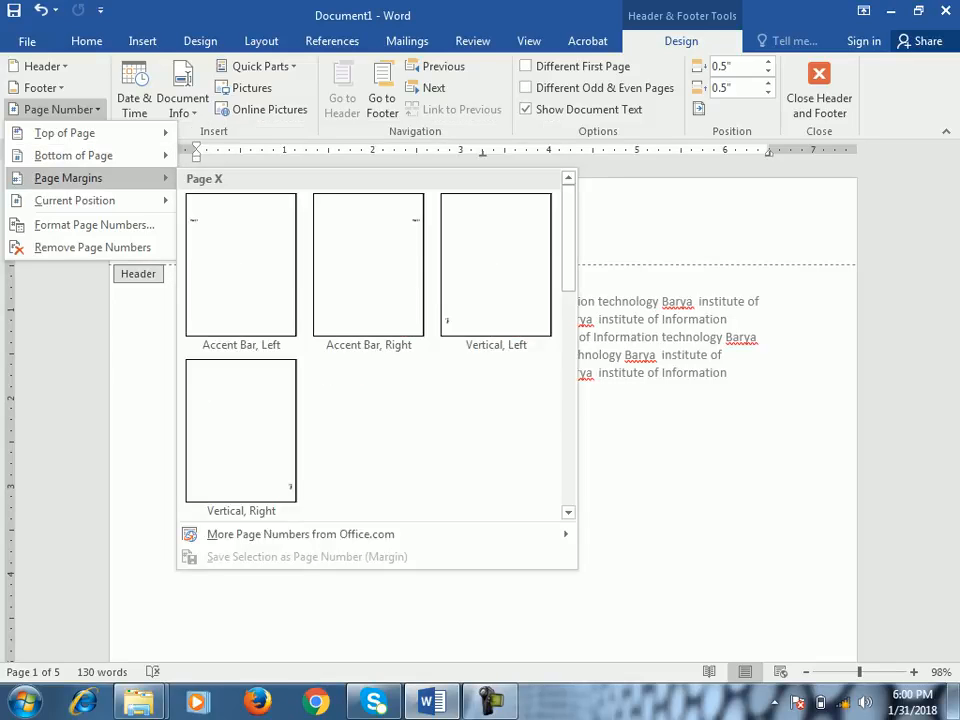
pyautogui.click(240, 265)
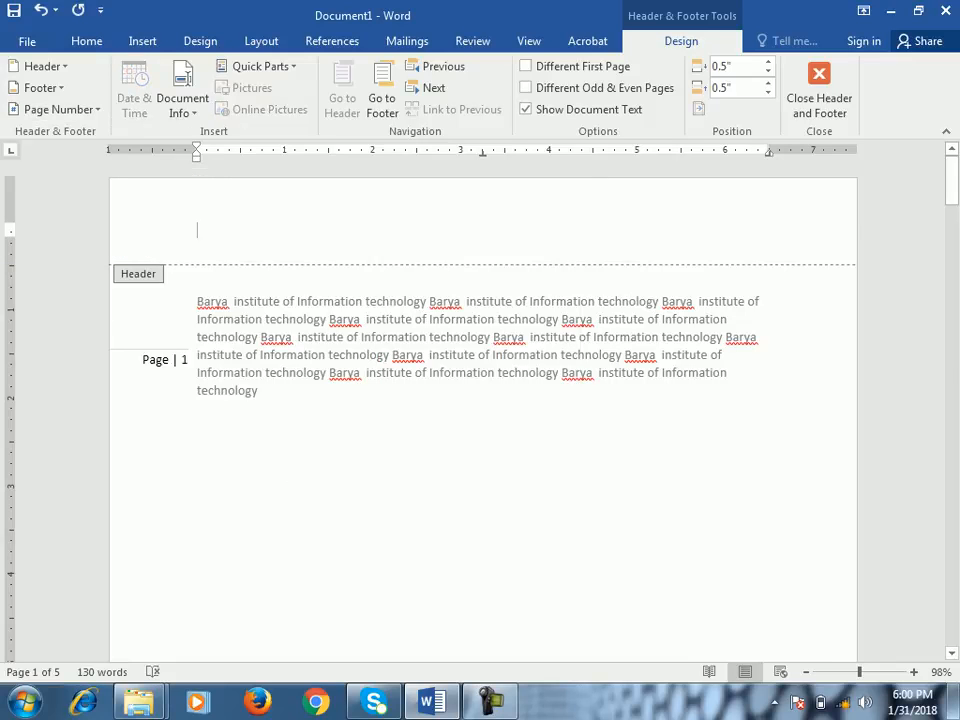
pyautogui.hotkey('ctrl', 'z')
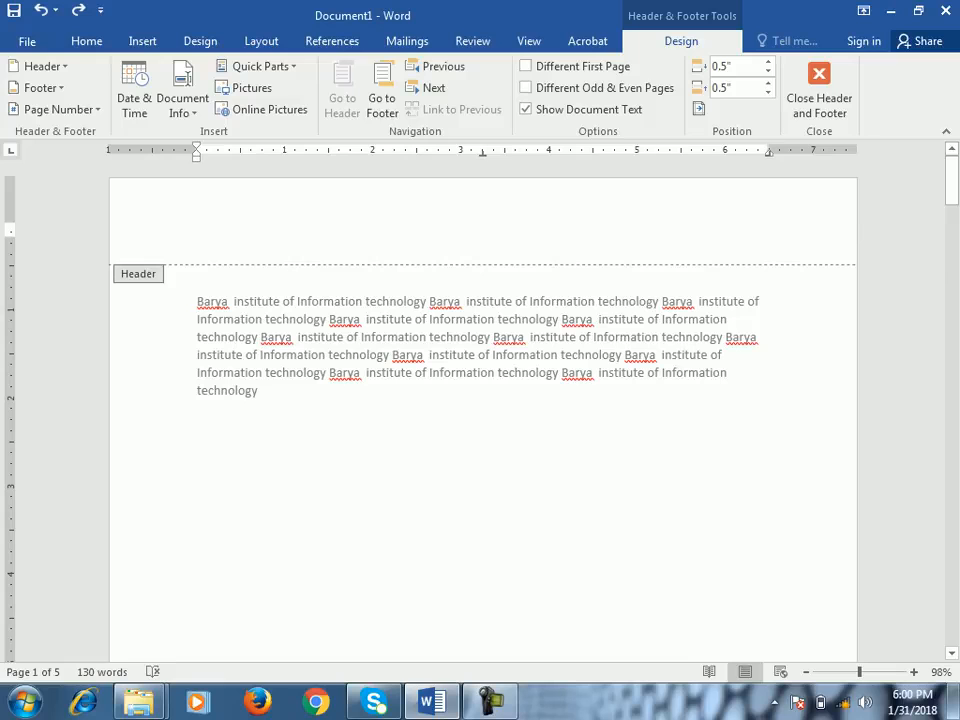
# - Paste the copied line "Barya institute of Information technology" into the header
pyautogui.hotkey('ctrl', 'v')
pyautogui.moveTo(427, 230); pyautogui.dragTo(197, 230)
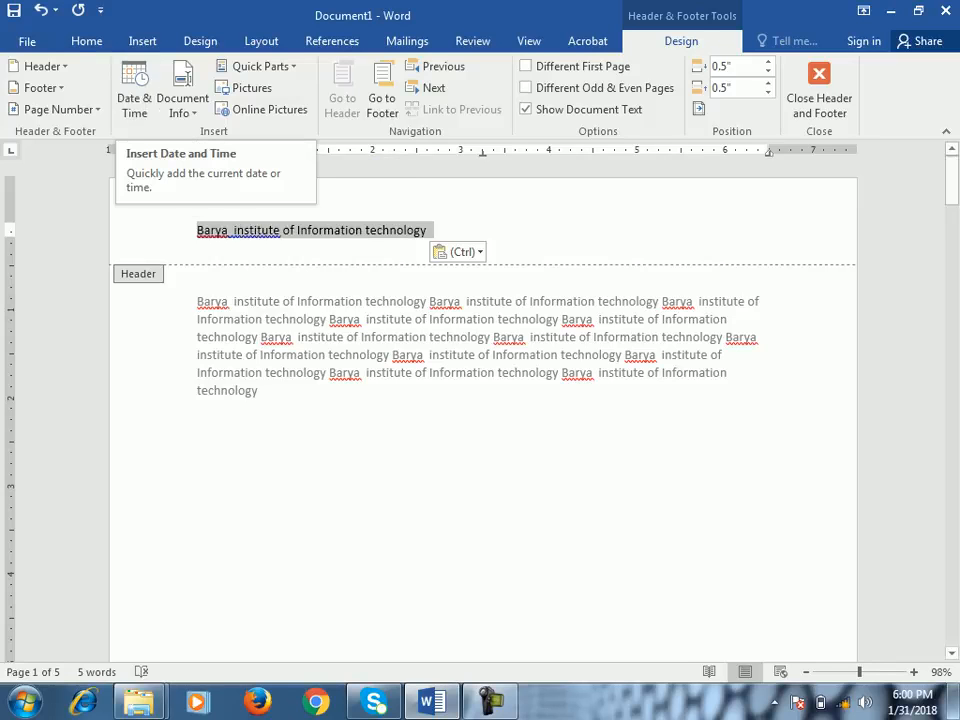
pyautogui.scroll(-10, 483, 410)
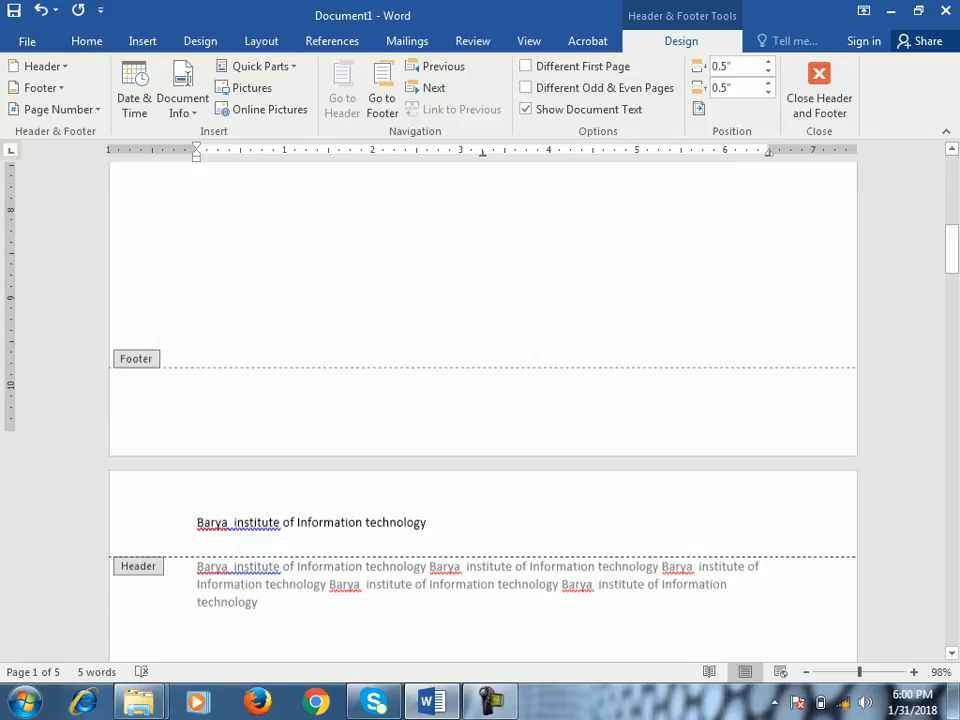
# - Insert the current date into the first page's footer in the format "Wednesday, January 31, 2018"
pyautogui.click(199, 377)
pyautogui.click(134, 90)
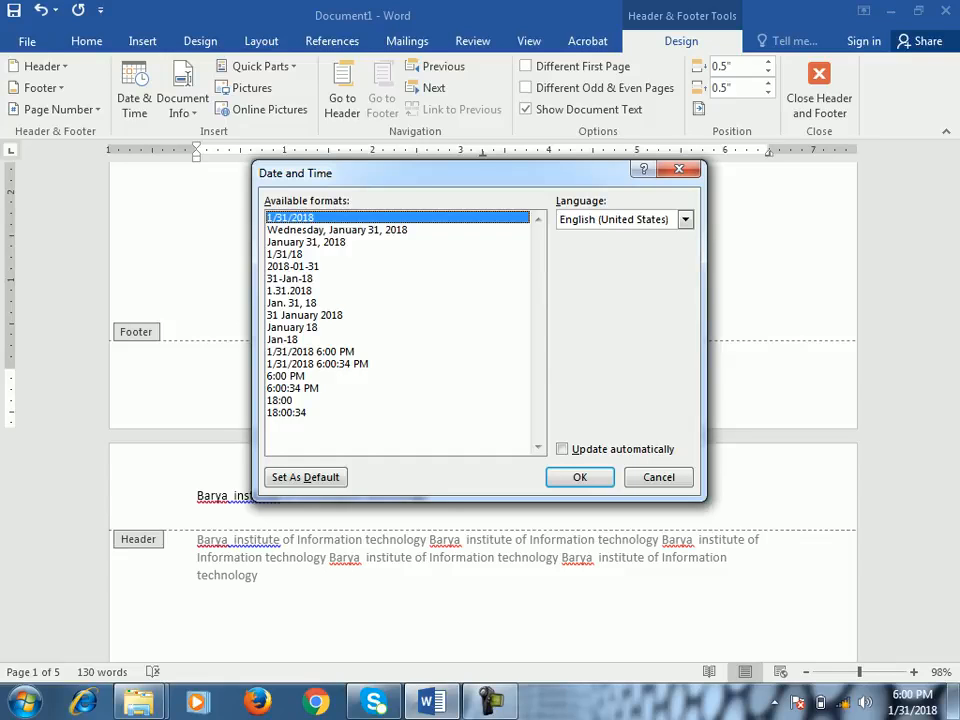
pyautogui.click(337, 230)
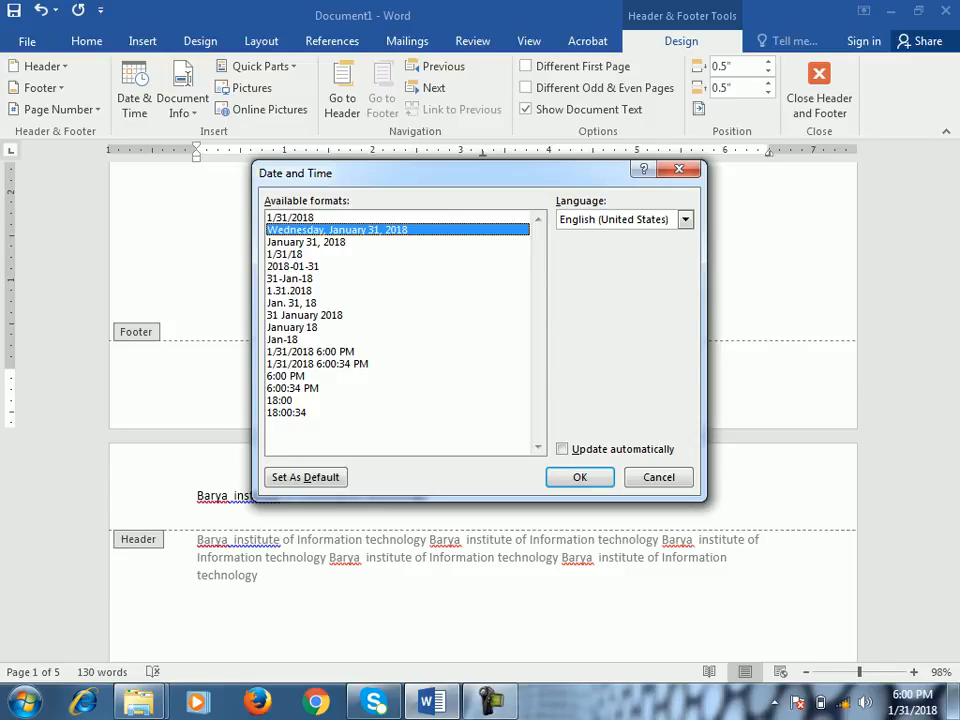
pyautogui.press('Return')
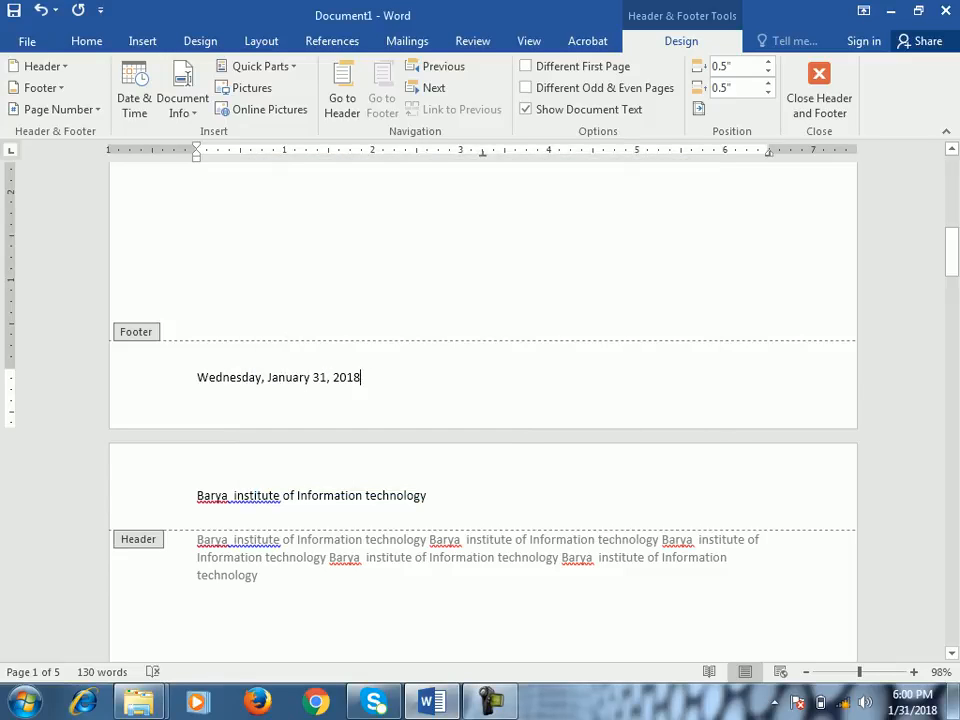
pyautogui.scroll(-11, 483, 410)
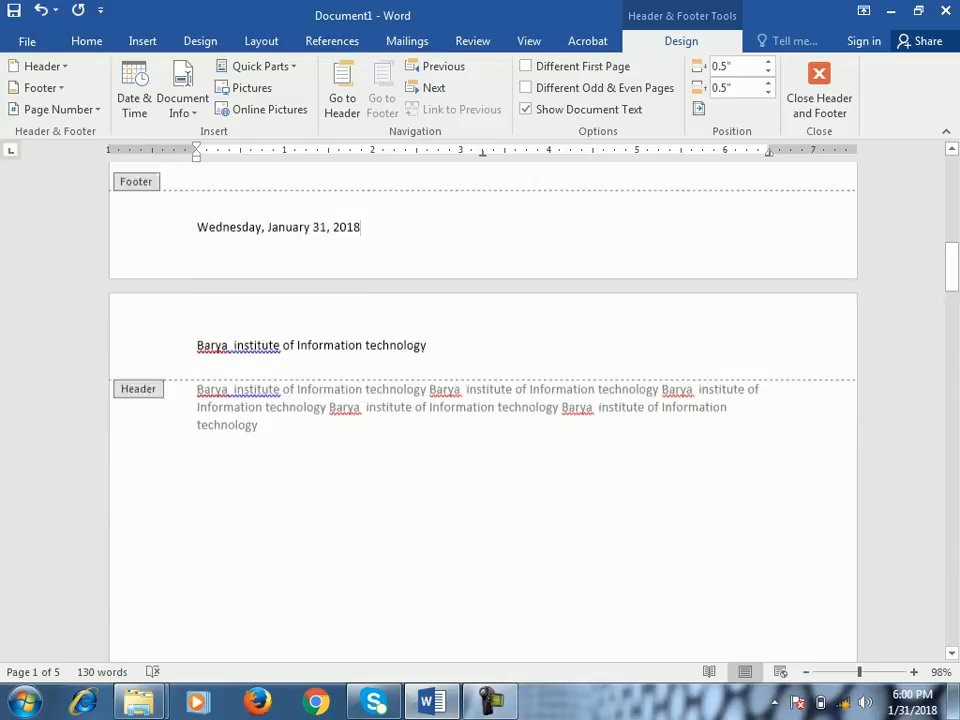
pyautogui.scroll(10, 483, 410)
pyautogui.scroll(1, 483, 410)
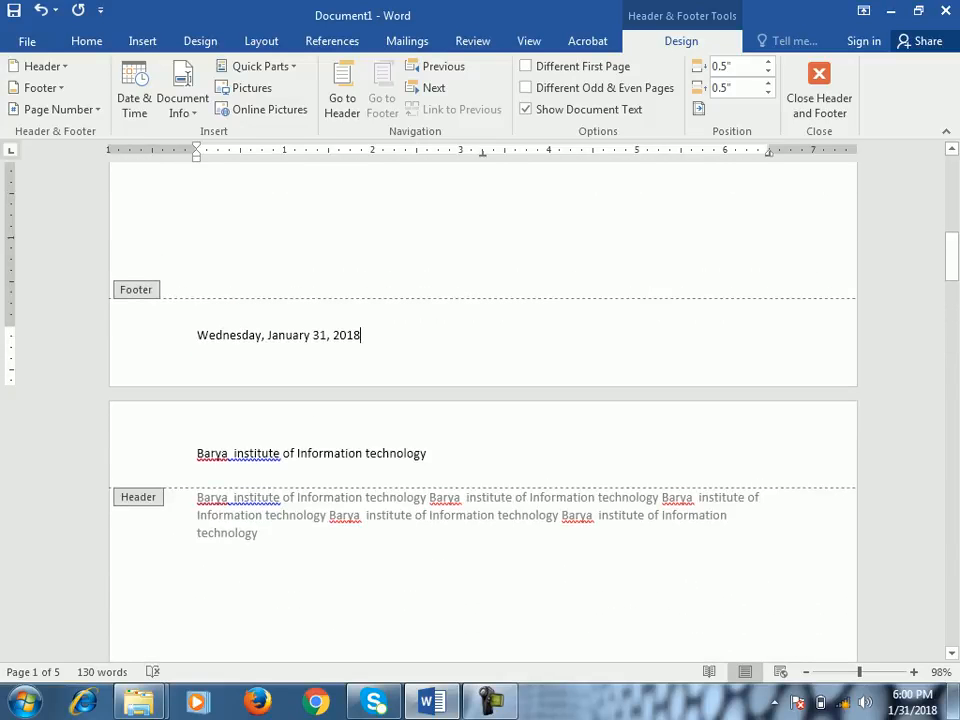
pyautogui.scroll(3, 483, 410)
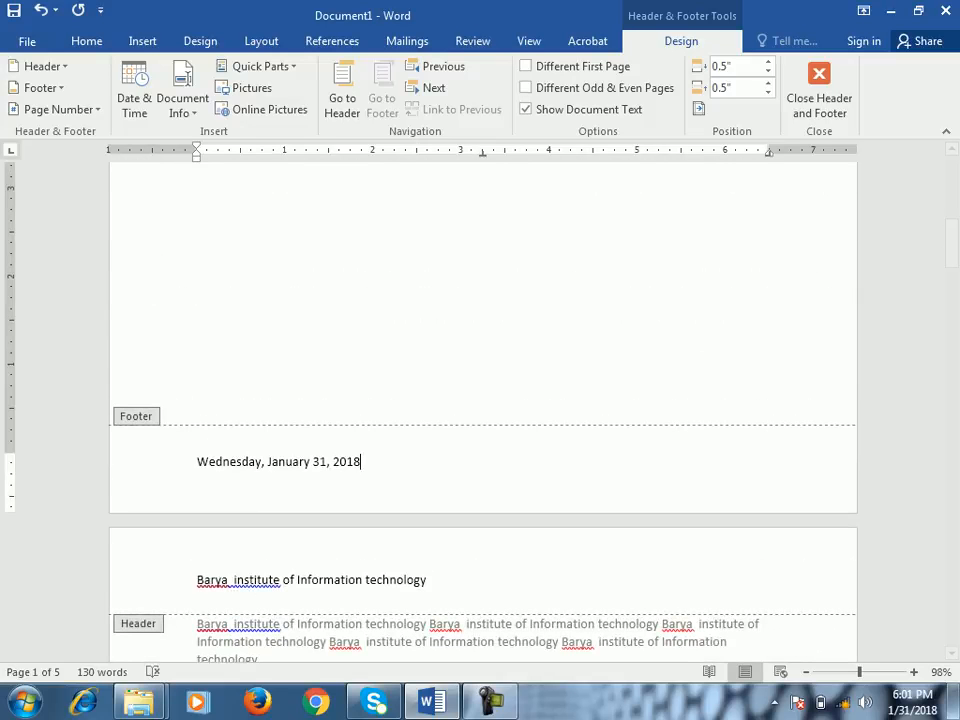
# - Examine the full list of document properties, including the author, and return to the document
pyautogui.click(182, 100)
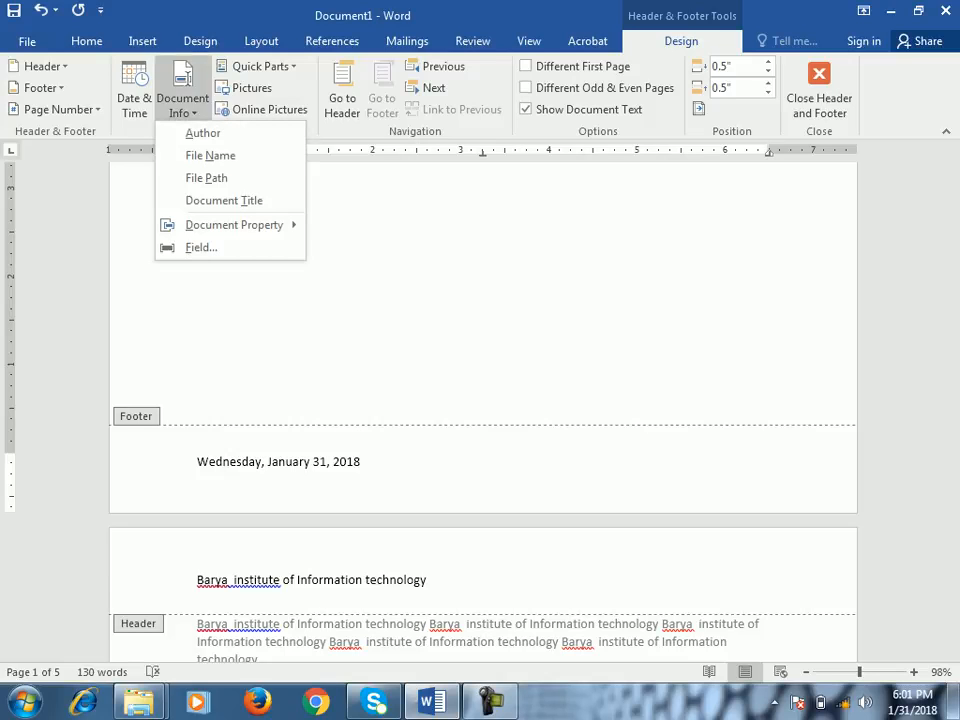
pyautogui.click(27, 41)
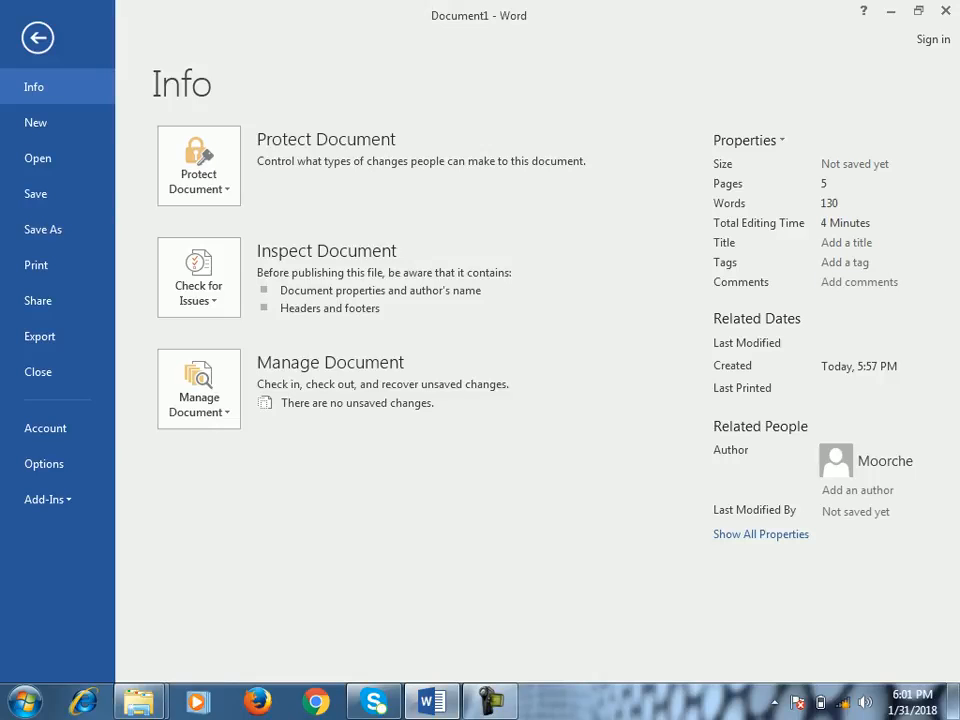
pyautogui.click(760, 534)
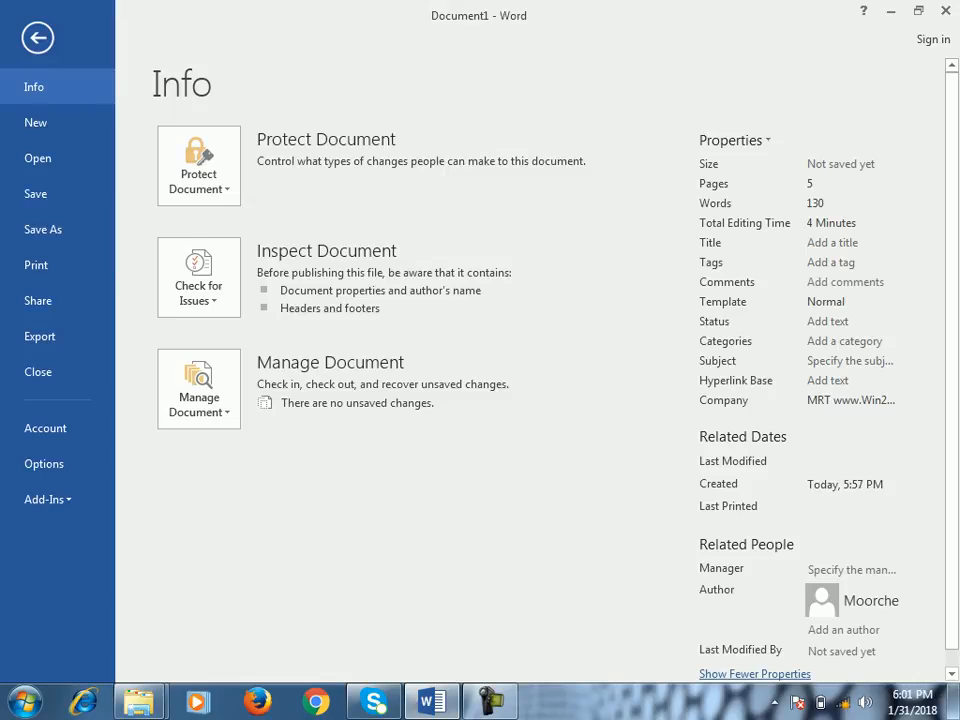
pyautogui.click(37, 37)
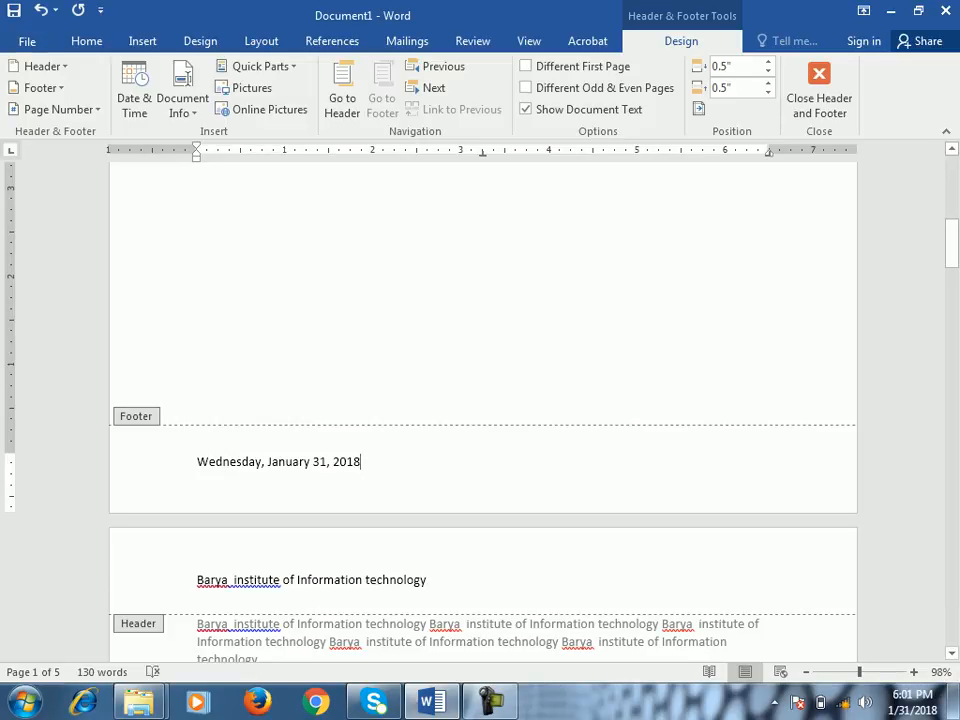
# - Insert the Author field on a new line below the date in the footer
pyautogui.press('Return')
pyautogui.click(182, 100)
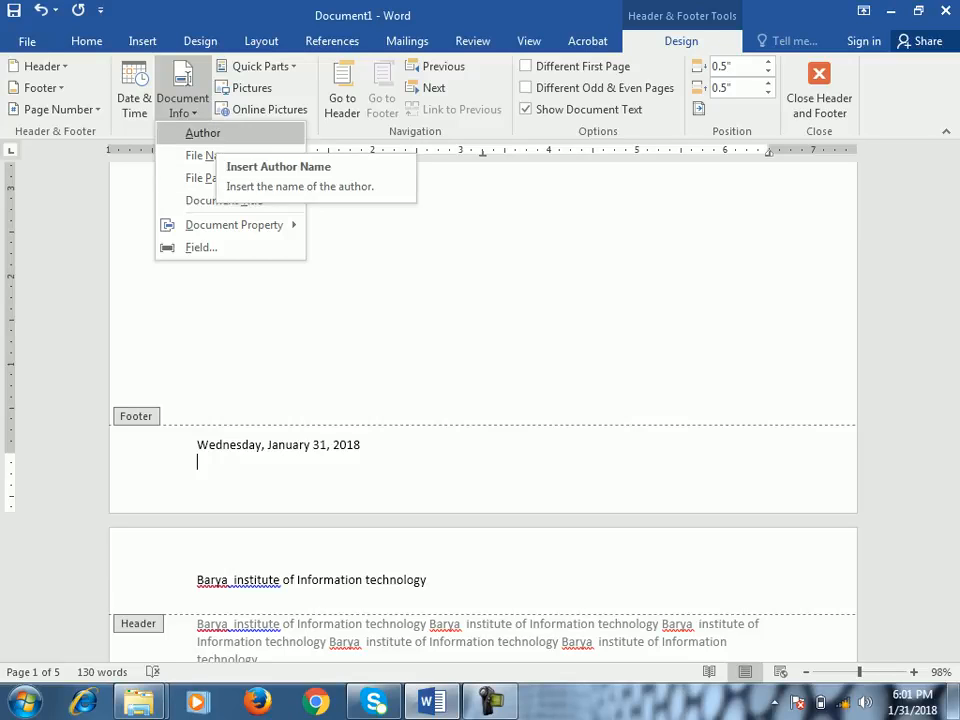
pyautogui.click(203, 133)
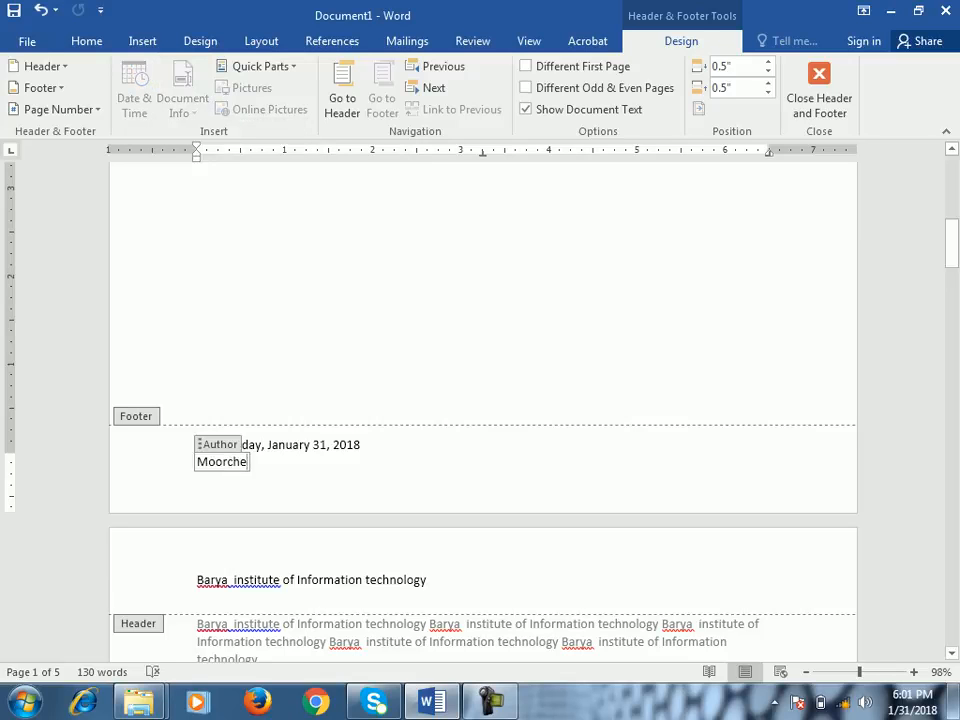
# - Replace the text in the footer's Author field with a different author name
pyautogui.press('BackSpace')
pyautogui.press('BackSpace')
pyautogui.press('BackSpace')
pyautogui.press('BackSpace')
pyautogui.press('BackSpace')
pyautogui.press('BackSpace')
pyautogui.press('BackSpace')
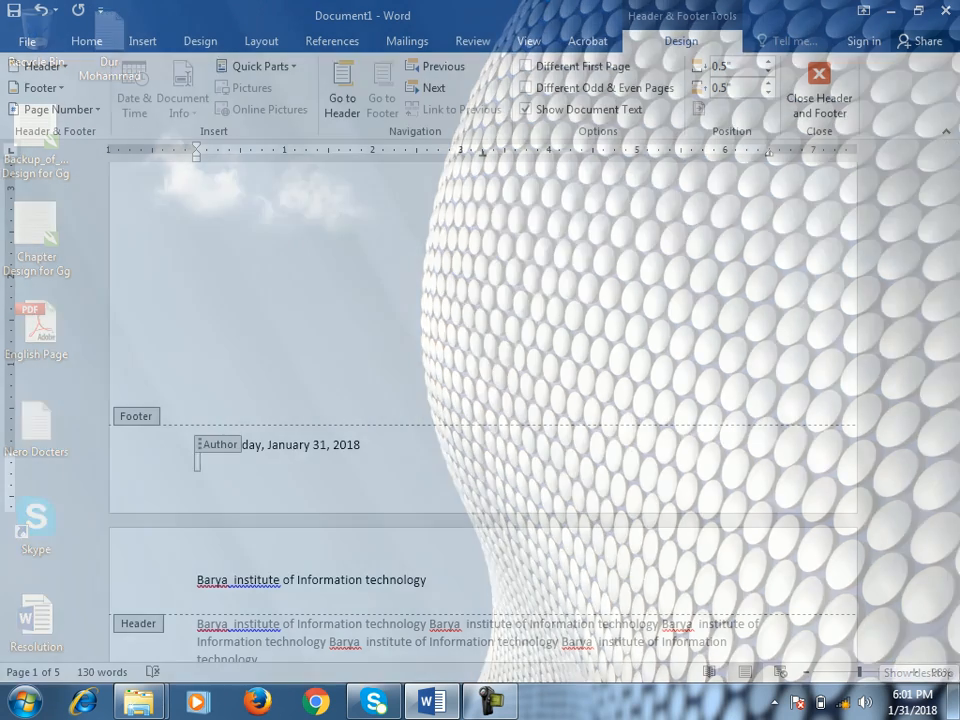
pyautogui.write('Faroq')
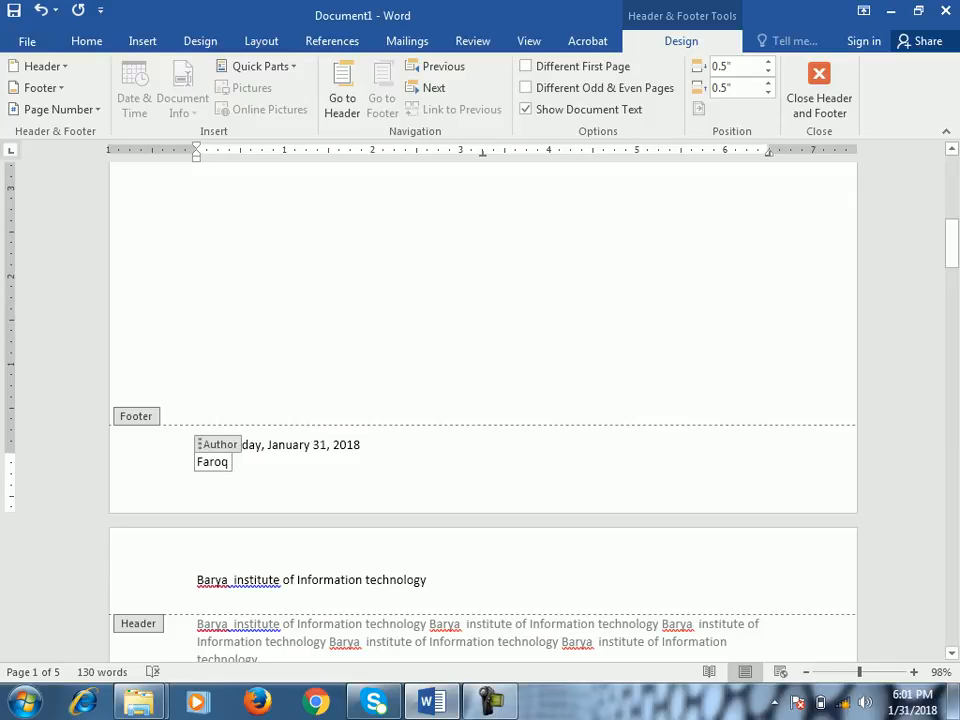
# - Try inserting the file name into the footer's date line and undo it
pyautogui.click(358, 444)
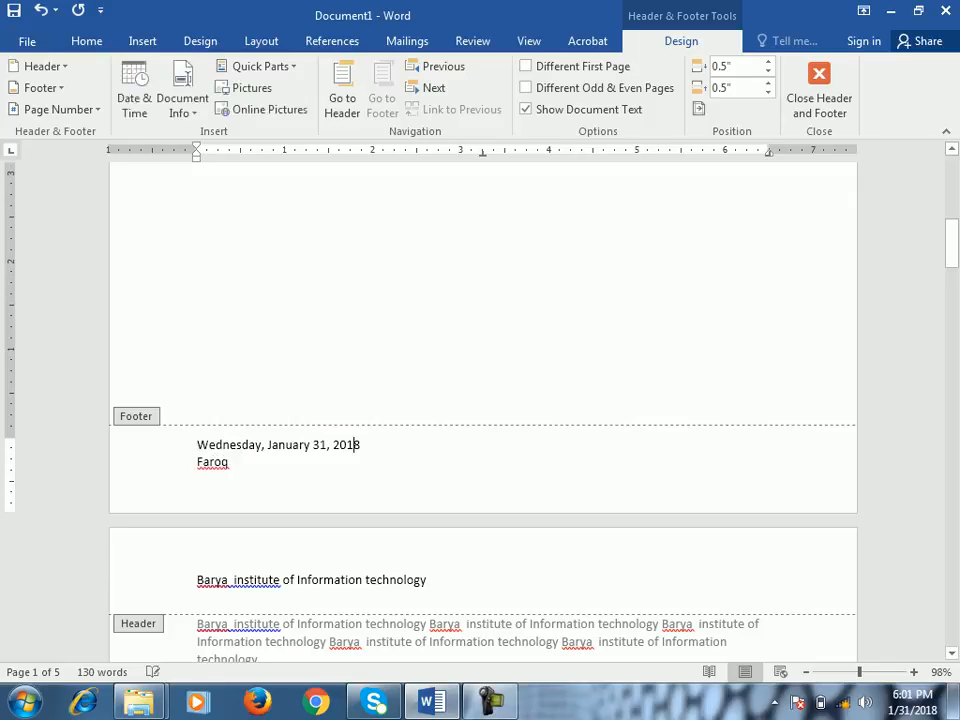
pyautogui.click(182, 105)
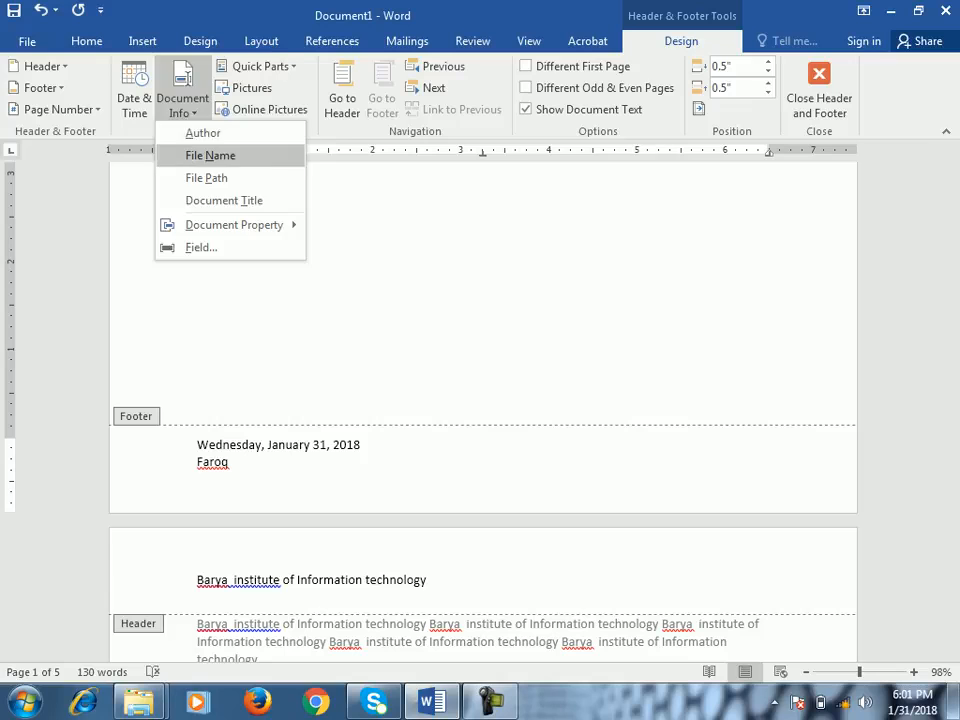
pyautogui.click(210, 155)
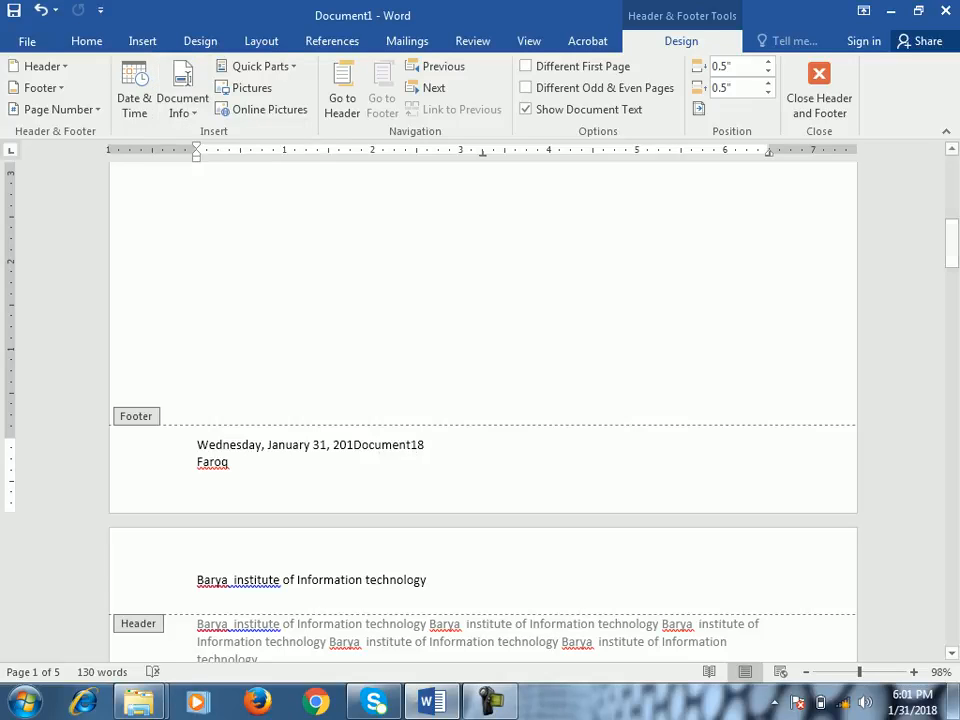
pyautogui.hotkey('ctrl', 'z')
# - Try inserting the file path after the date in the footer and undo it
pyautogui.click(361, 445)
pyautogui.click(182, 105)
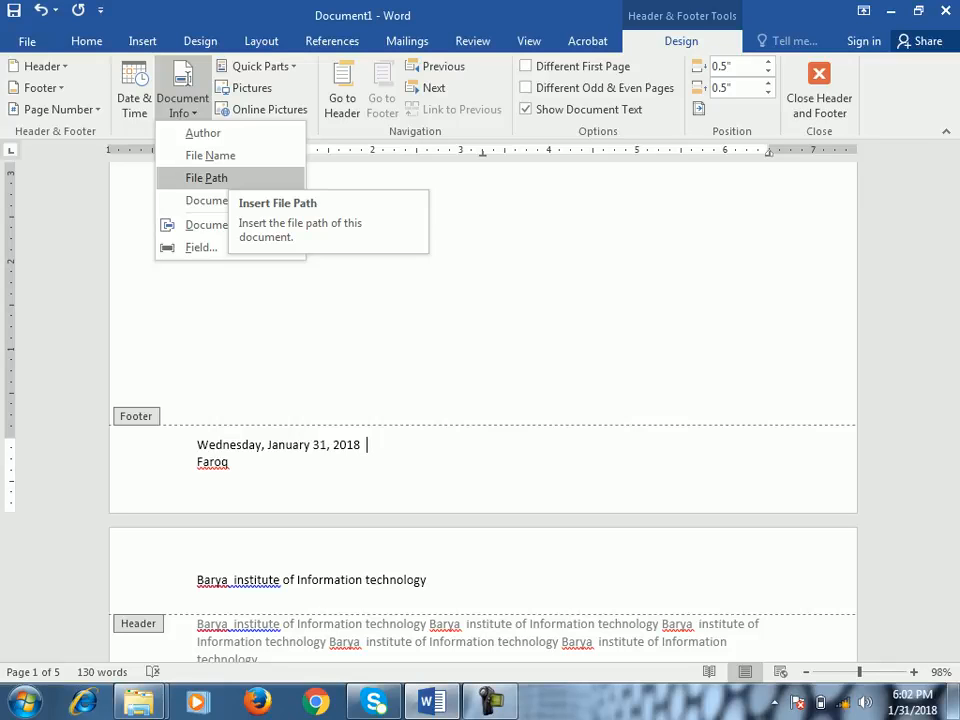
pyautogui.click(206, 177)
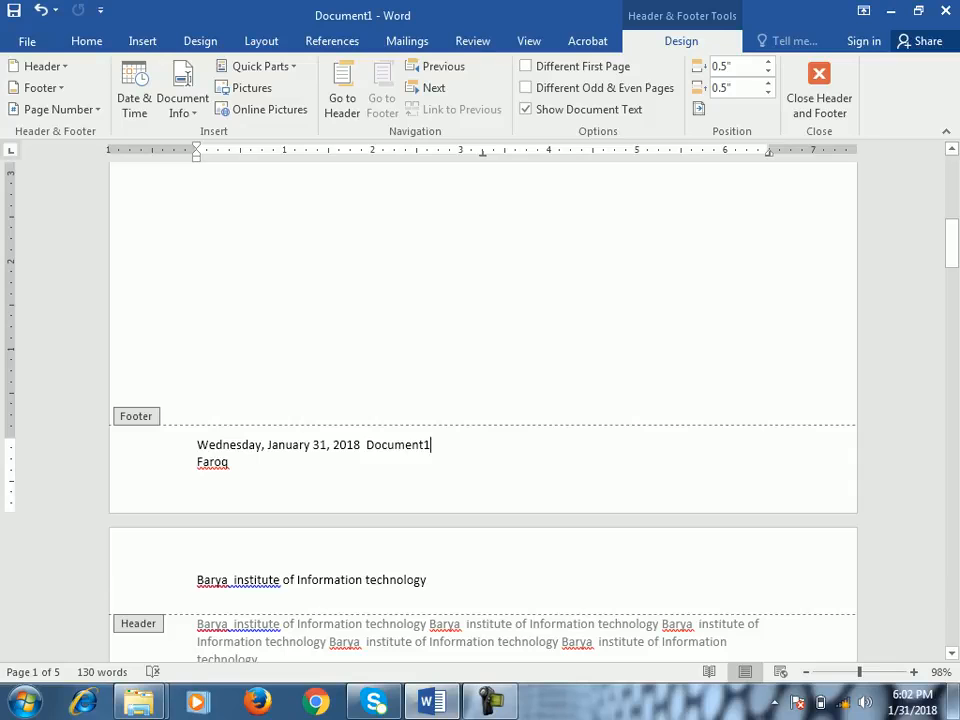
pyautogui.hotkey('ctrl', 'z')
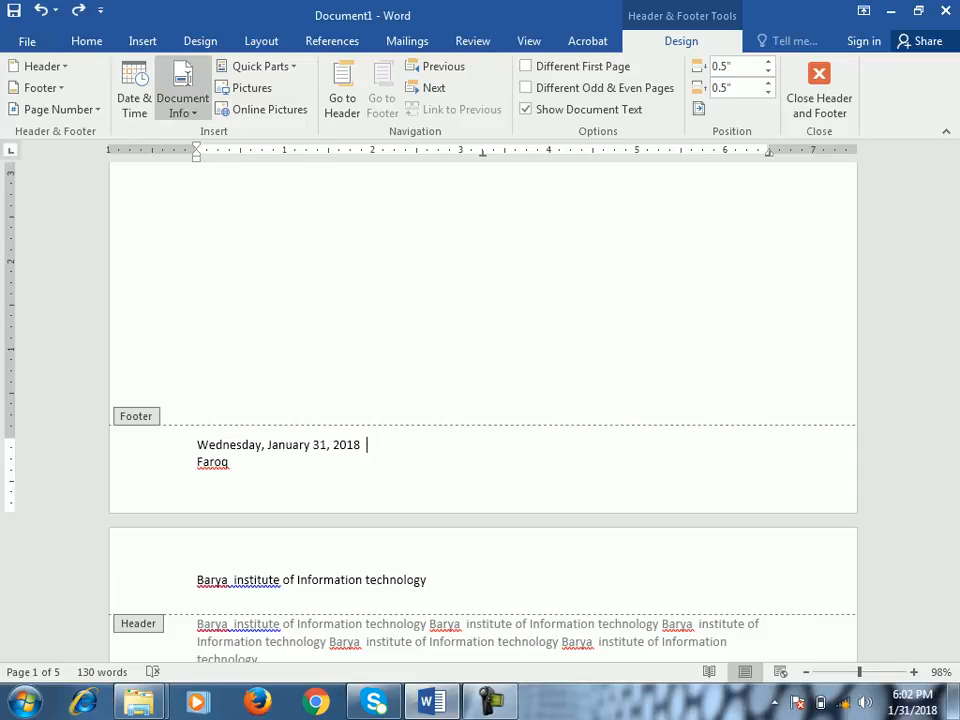
# - Examine the document property fields available for insertion and the document's Info page
pyautogui.click(182, 100)
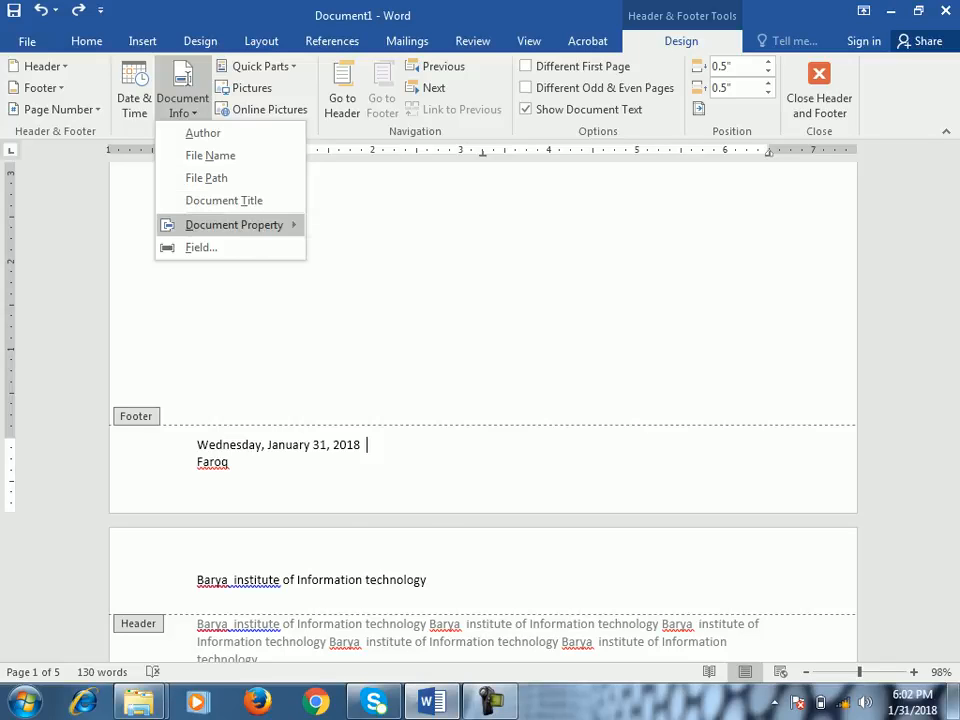
pyautogui.moveTo(234, 224)
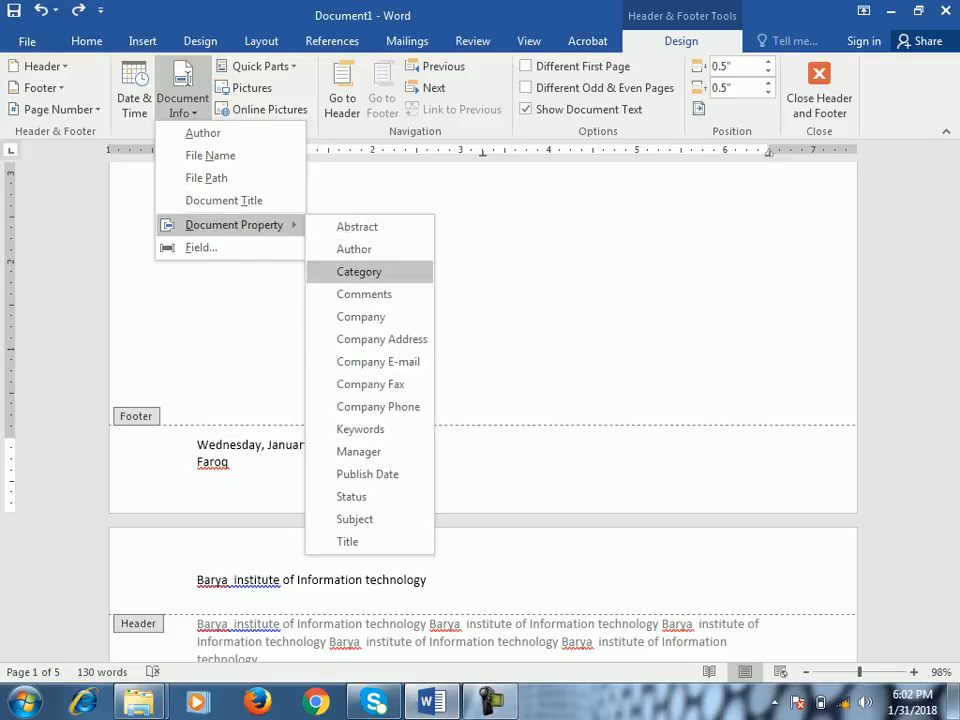
pyautogui.click(27, 41)
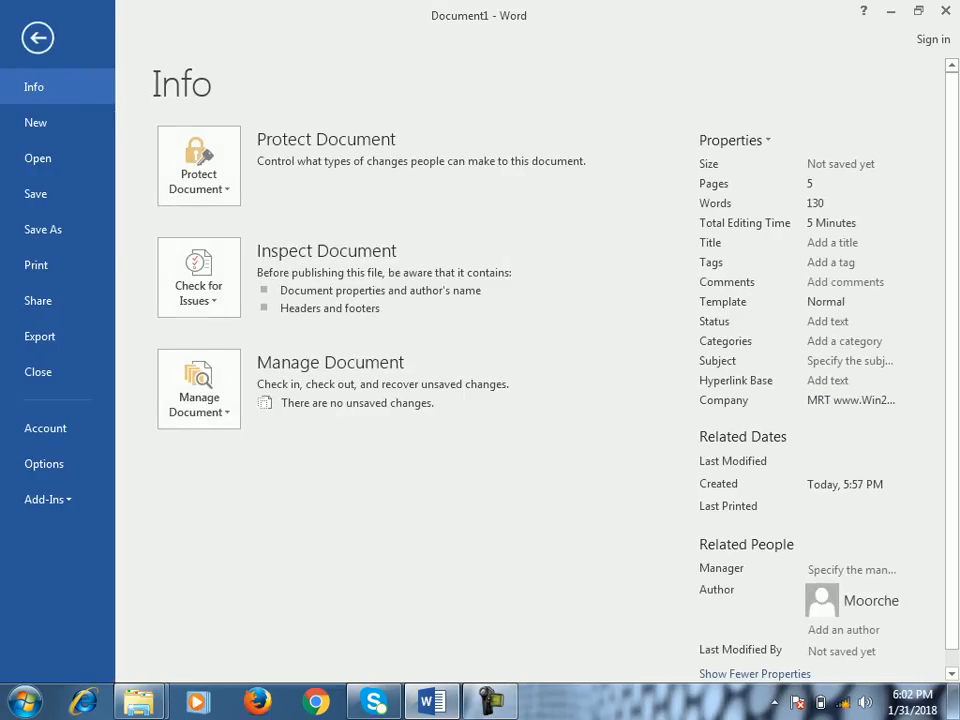
pyautogui.press('Escape')
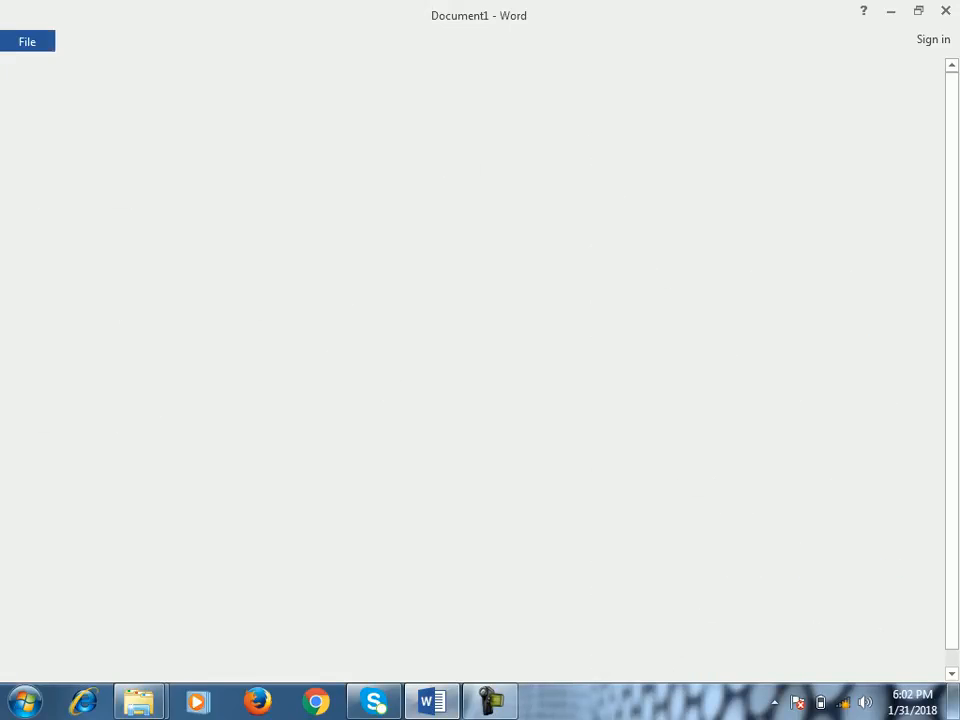
pyautogui.click(182, 100)
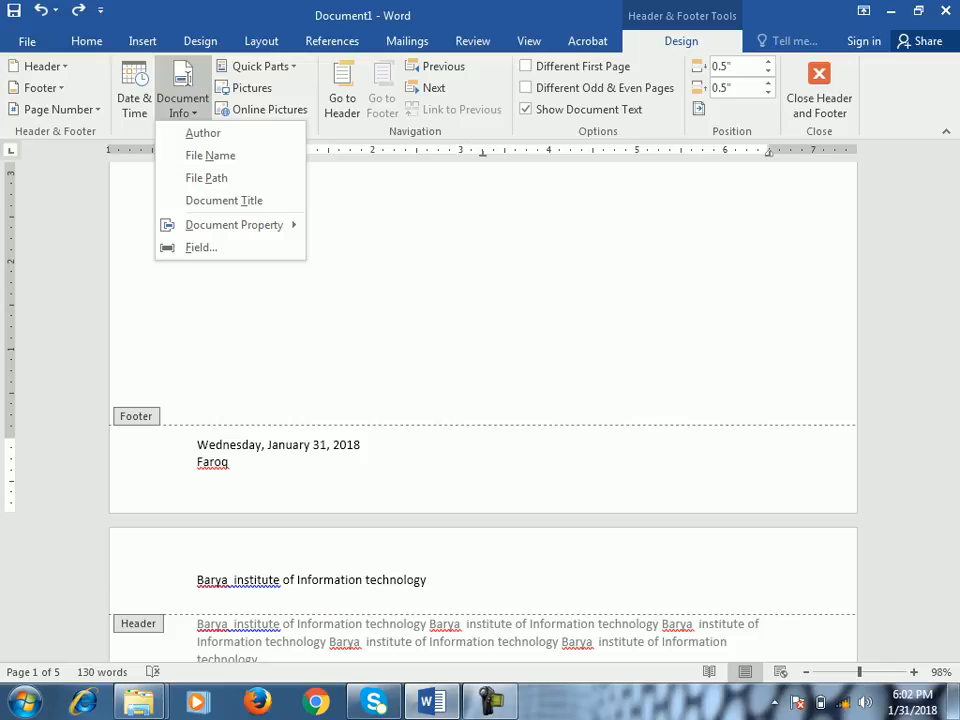
# - Examine the Quick Parts options, both among the header and footer tools and among the general insert commands
pyautogui.click(260, 66)
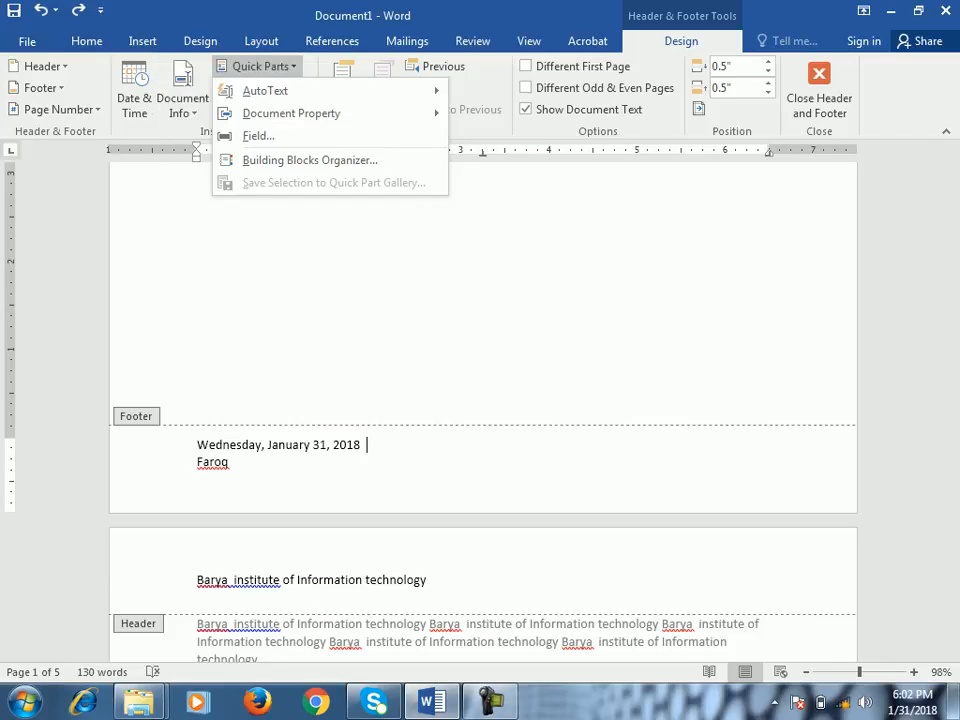
pyautogui.click(142, 41)
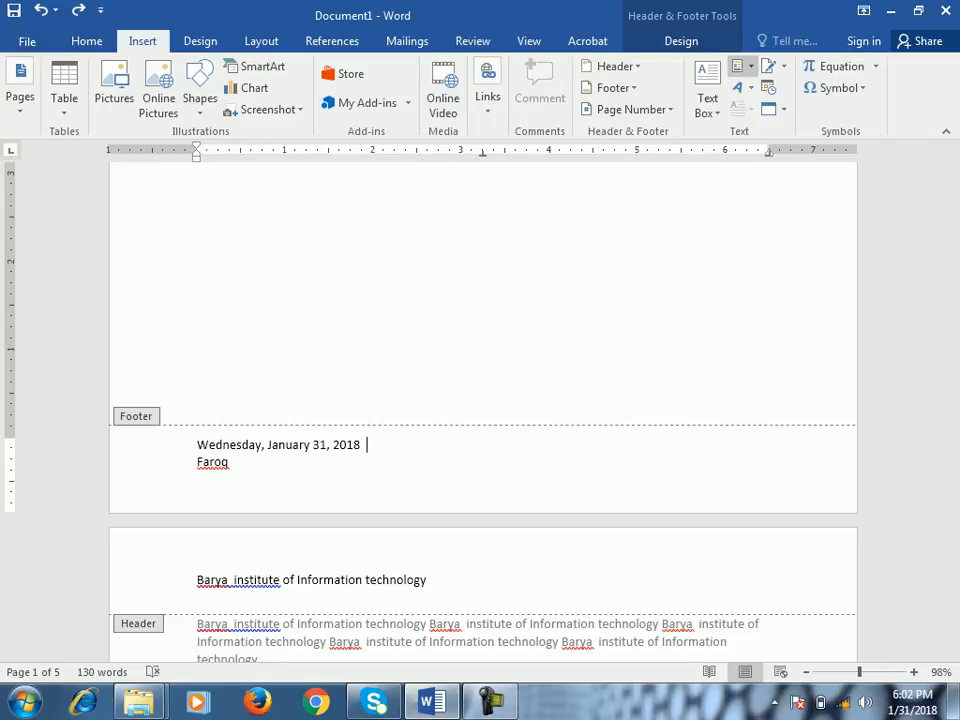
pyautogui.click(738, 66)
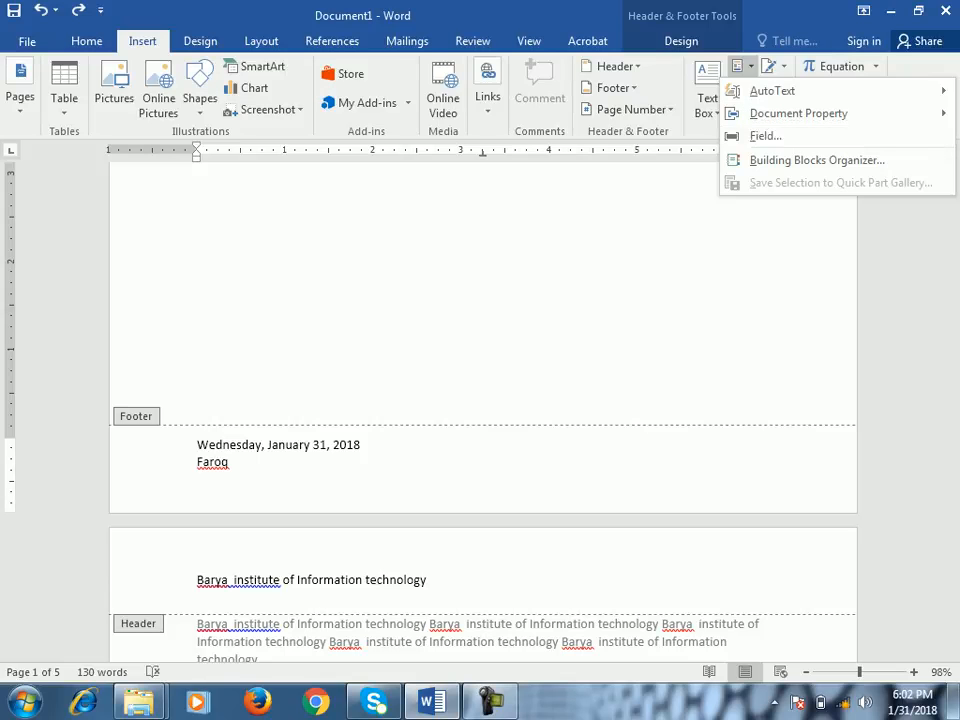
pyautogui.click(741, 66)
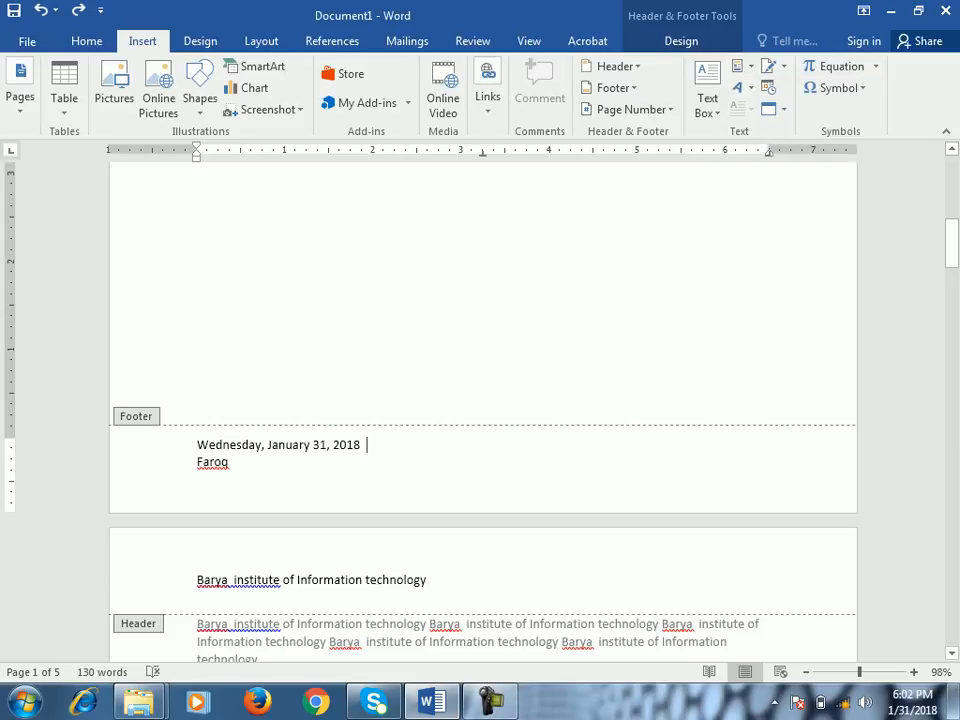
pyautogui.scroll(10, 483, 410)
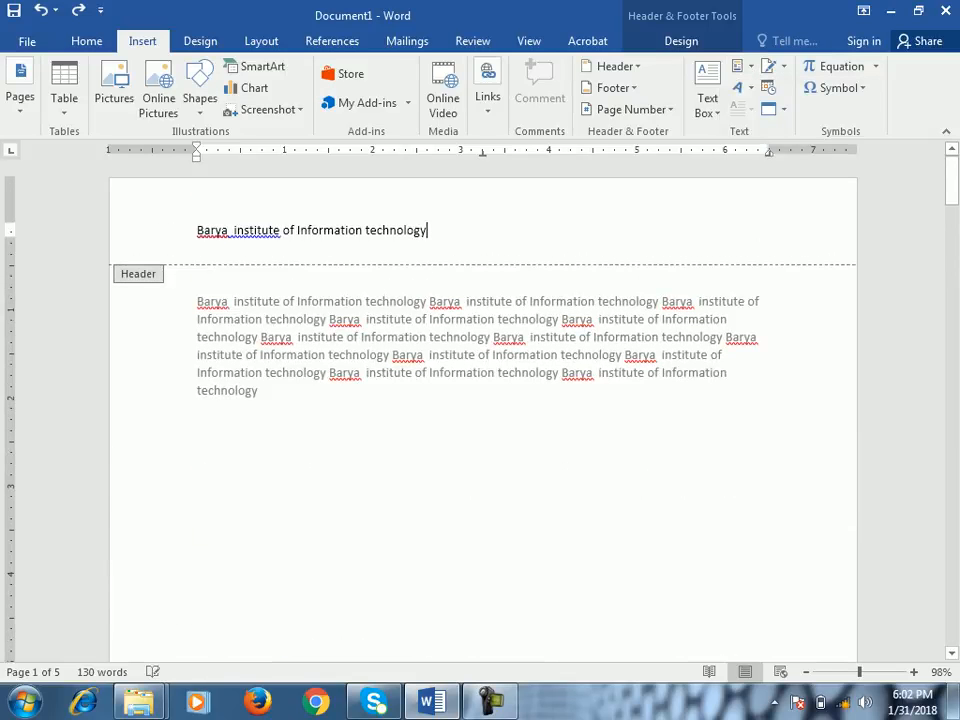
pyautogui.click(681, 41)
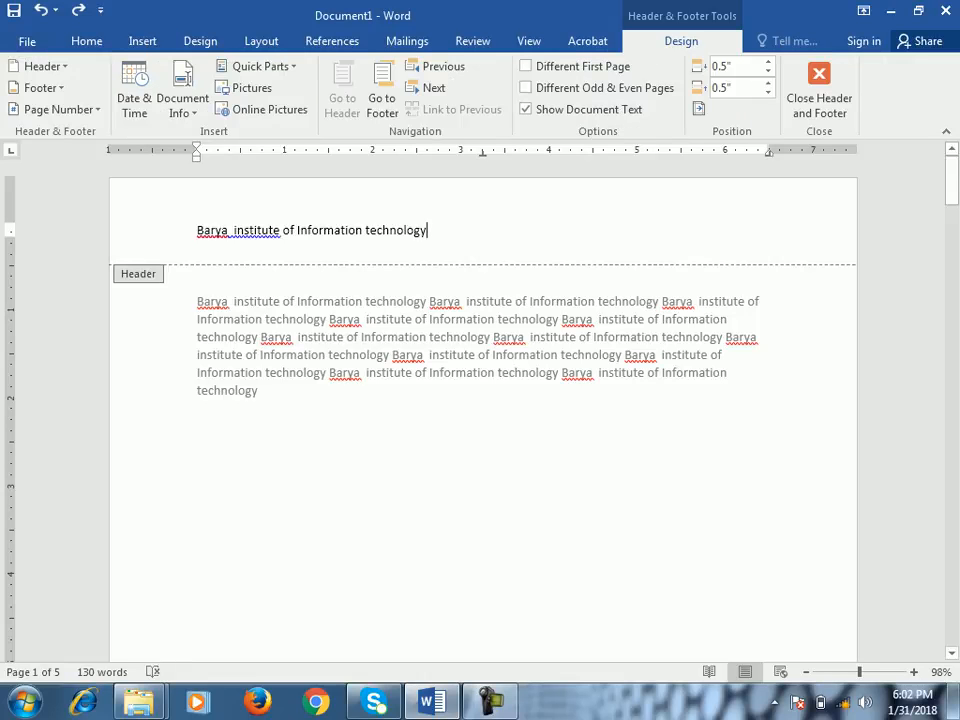
pyautogui.click(256, 65)
pyautogui.moveTo(265, 90)
pyautogui.moveTo(290, 113)
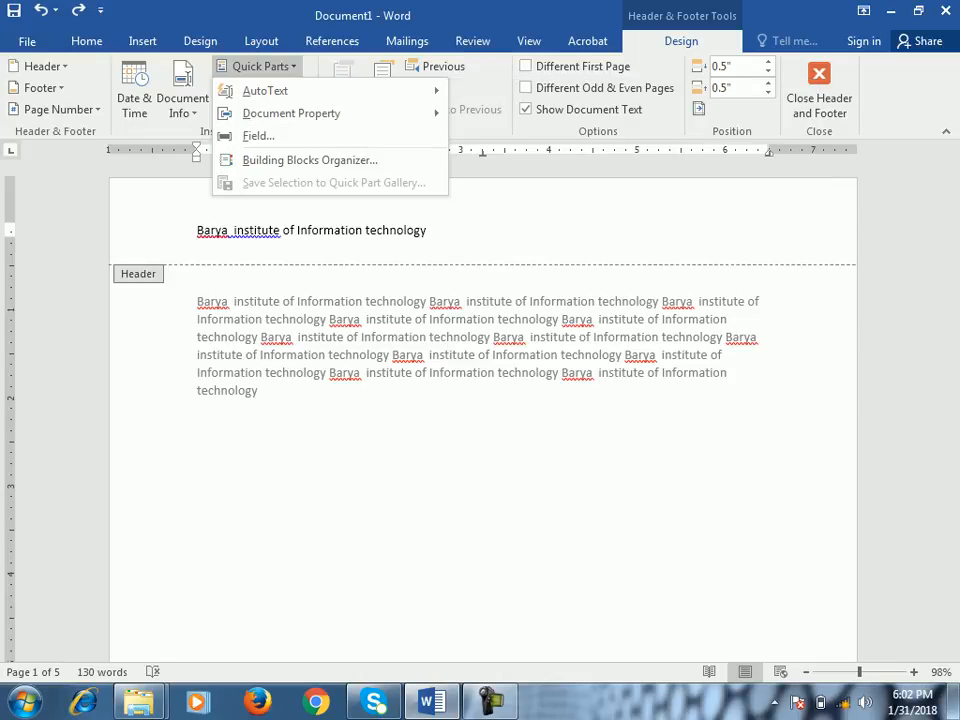
pyautogui.click(142, 41)
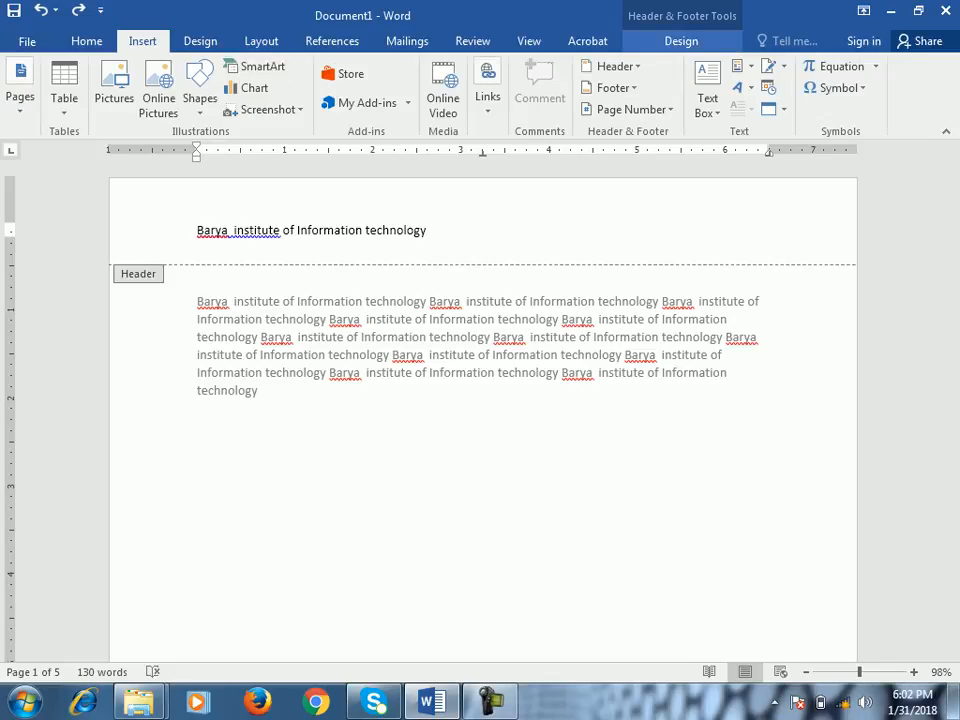
# - Insert the Koala picture from Sample Pictures below the header text
pyautogui.click(681, 41)
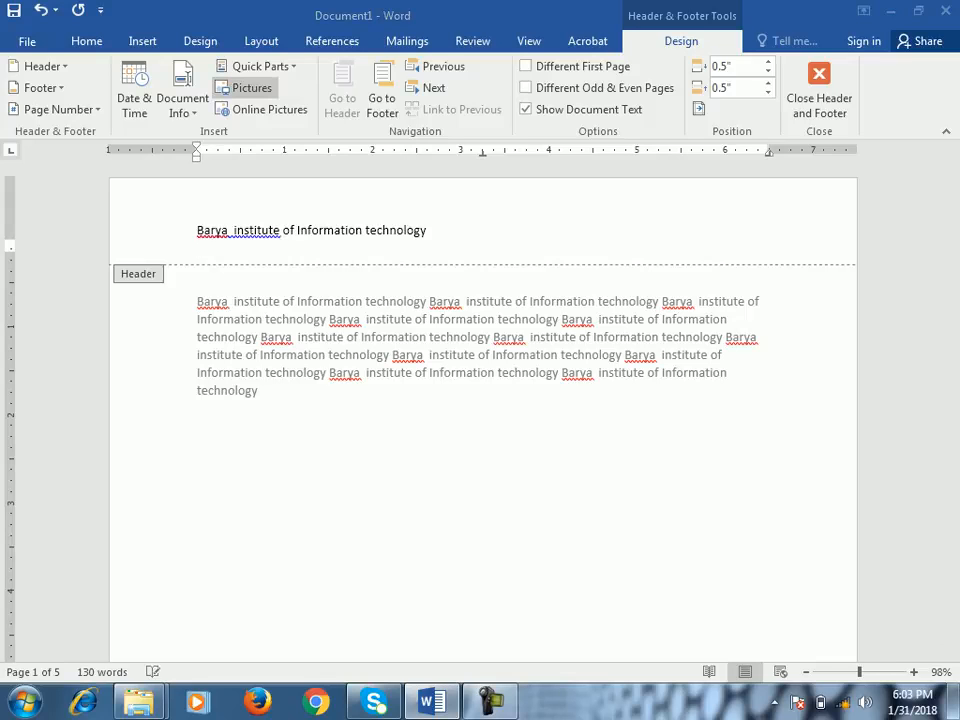
pyautogui.click(250, 88)
pyautogui.doubleClick(217, 205)
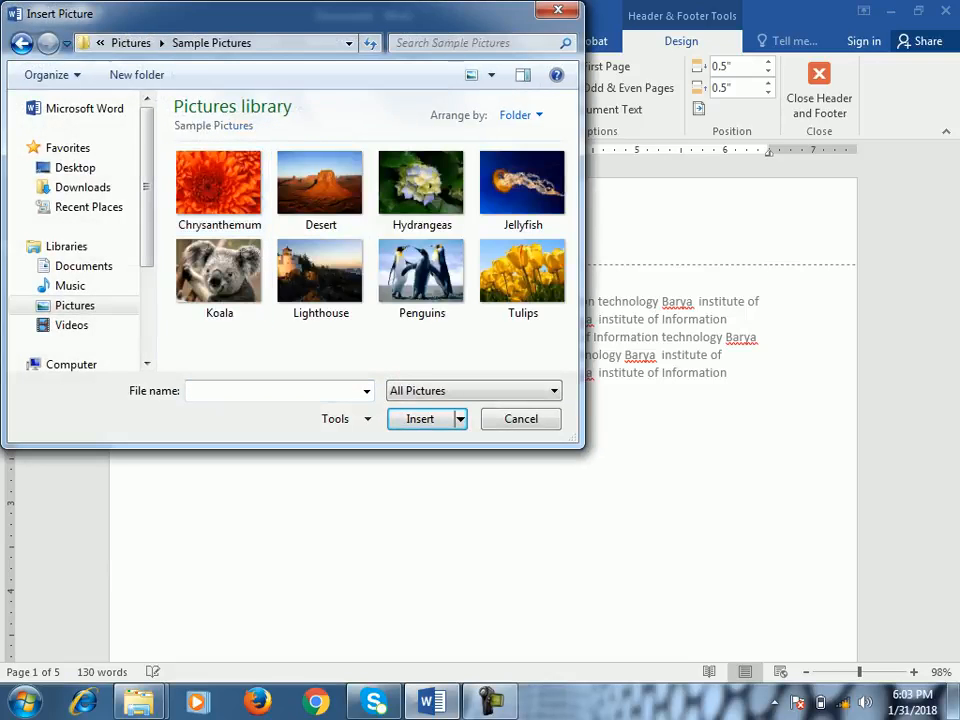
pyautogui.doubleClick(218, 272)
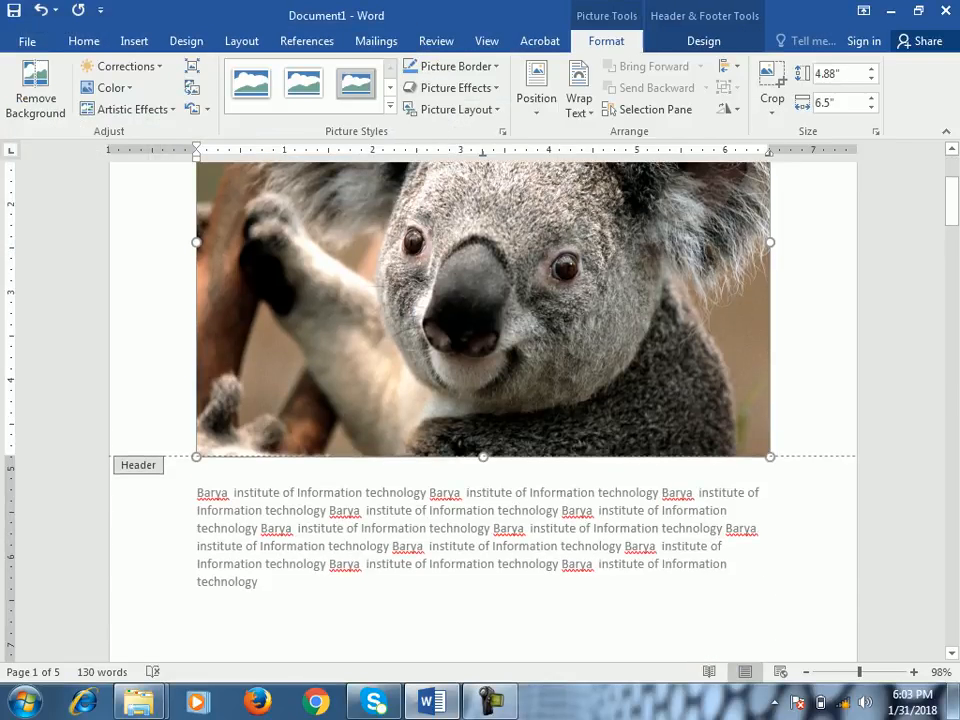
# - Shrink the koala picture to a small thumbnail and place it in front of the header text, separated by a space
pyautogui.moveTo(770, 457); pyautogui.dragTo(412, 188)
pyautogui.scroll(4, 412, 188)
pyautogui.moveTo(412, 399); pyautogui.dragTo(197, 232)
pyautogui.click(197, 277)
pyautogui.scroll(-8, 483, 410)
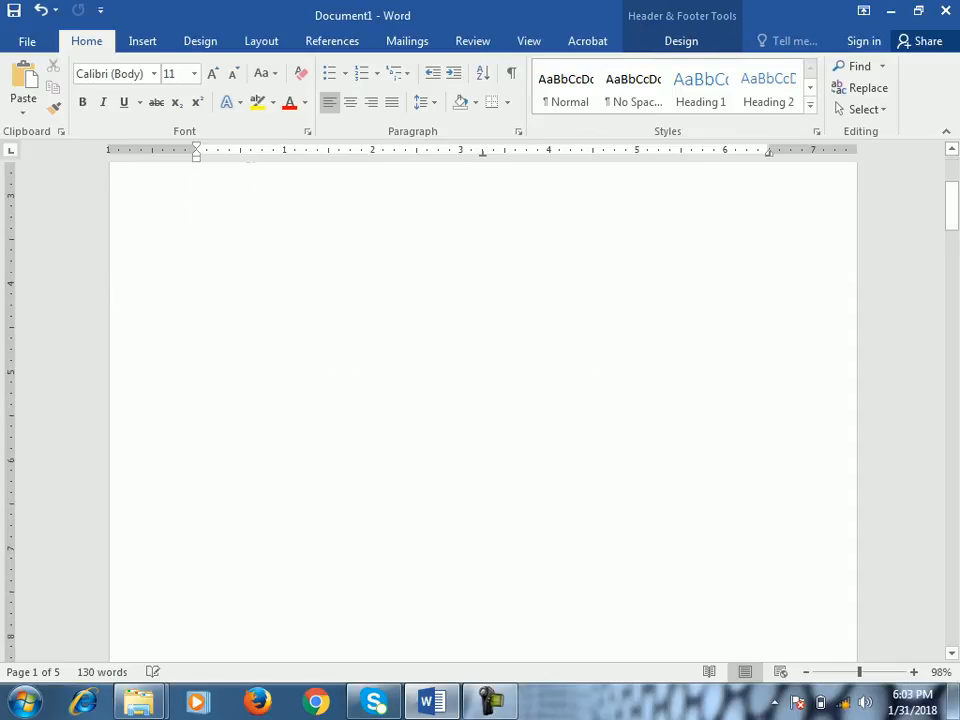
pyautogui.scroll(5, 483, 410)
pyautogui.scroll(4, 483, 410)
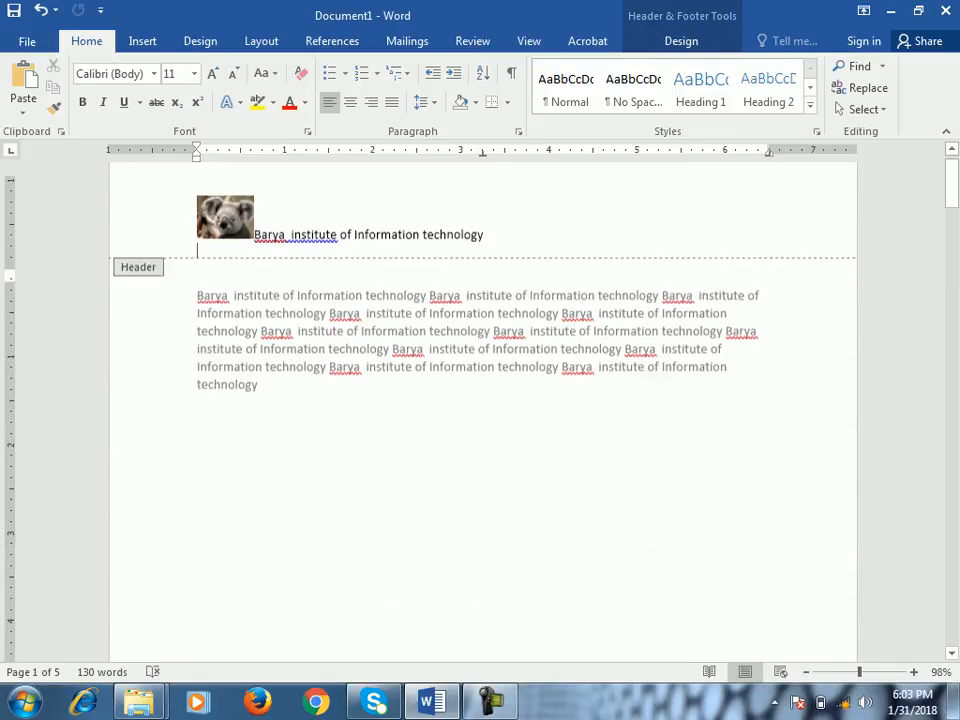
pyautogui.click(255, 260)
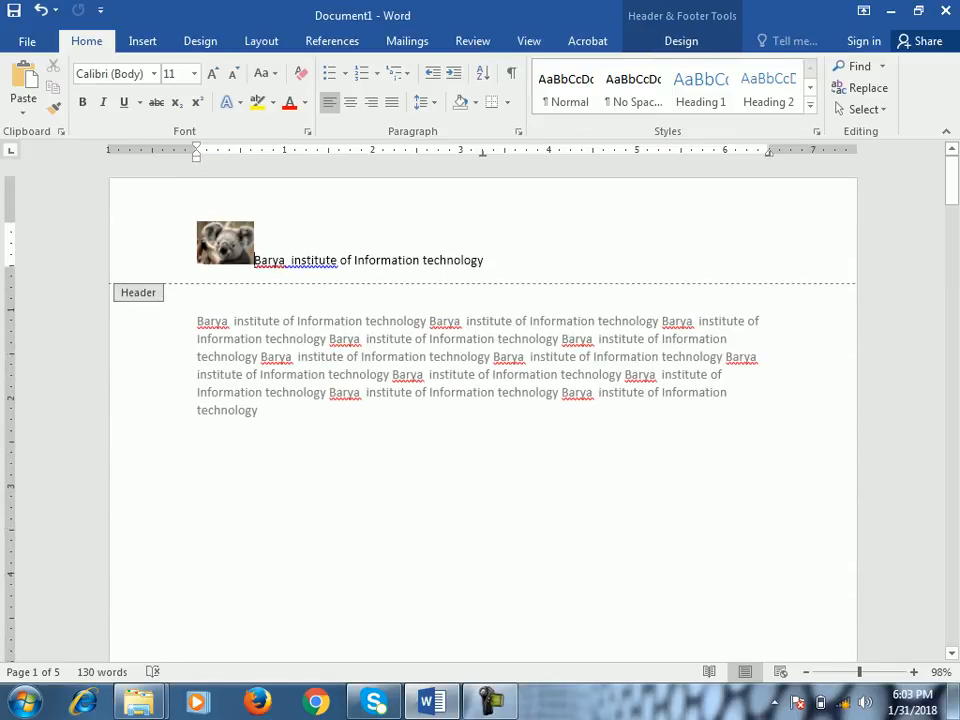
# - Try to insert an online picture on the empty line below the header text, and remove that line
pyautogui.click(681, 41)
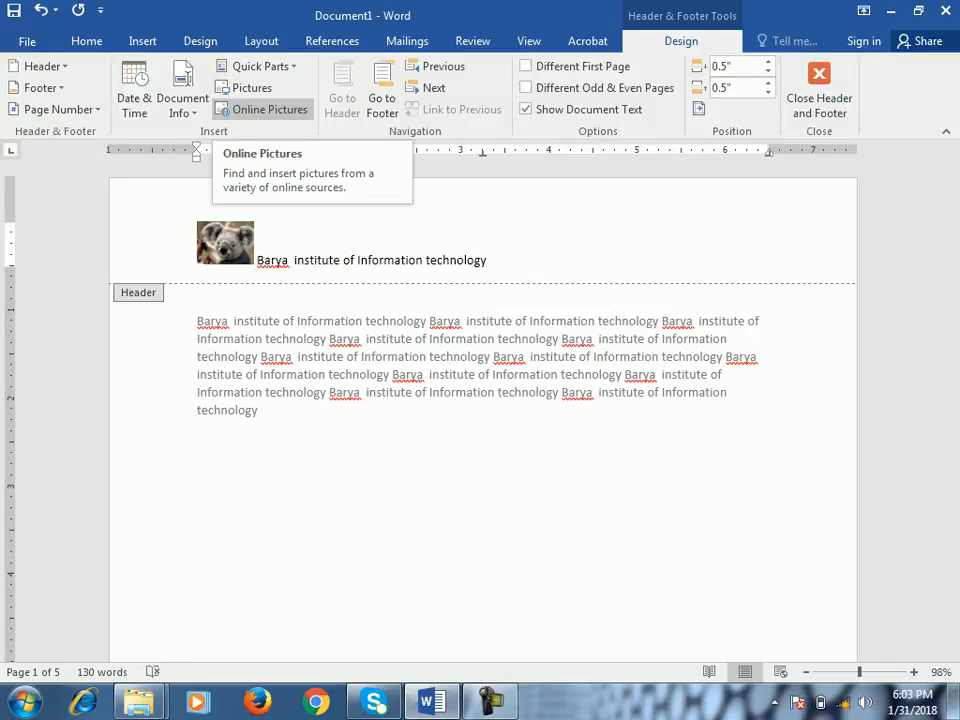
pyautogui.click(198, 276)
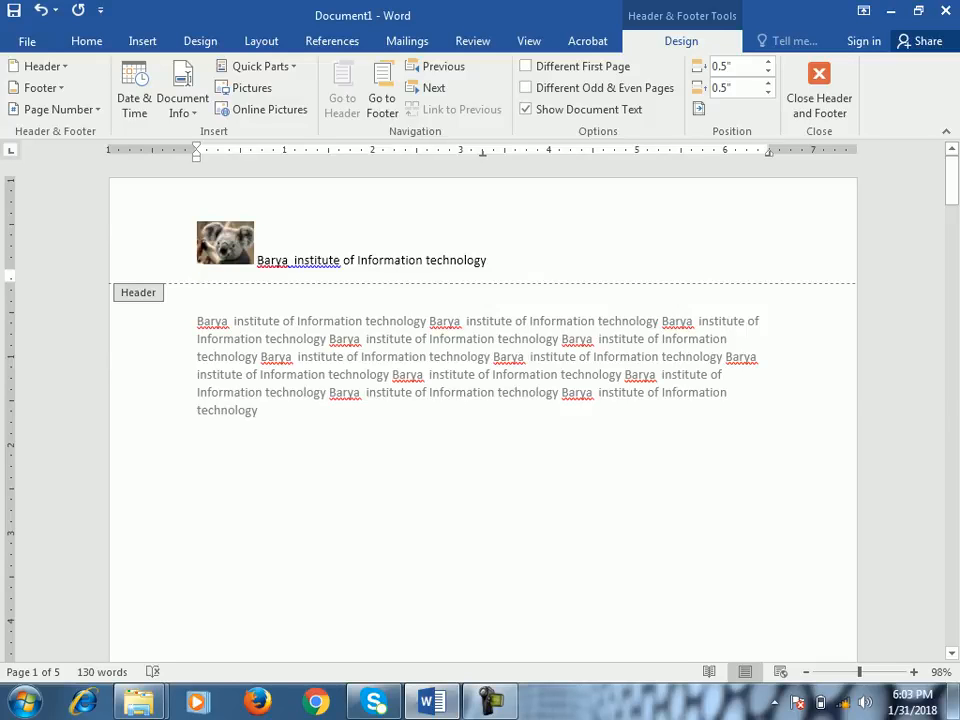
pyautogui.click(262, 110)
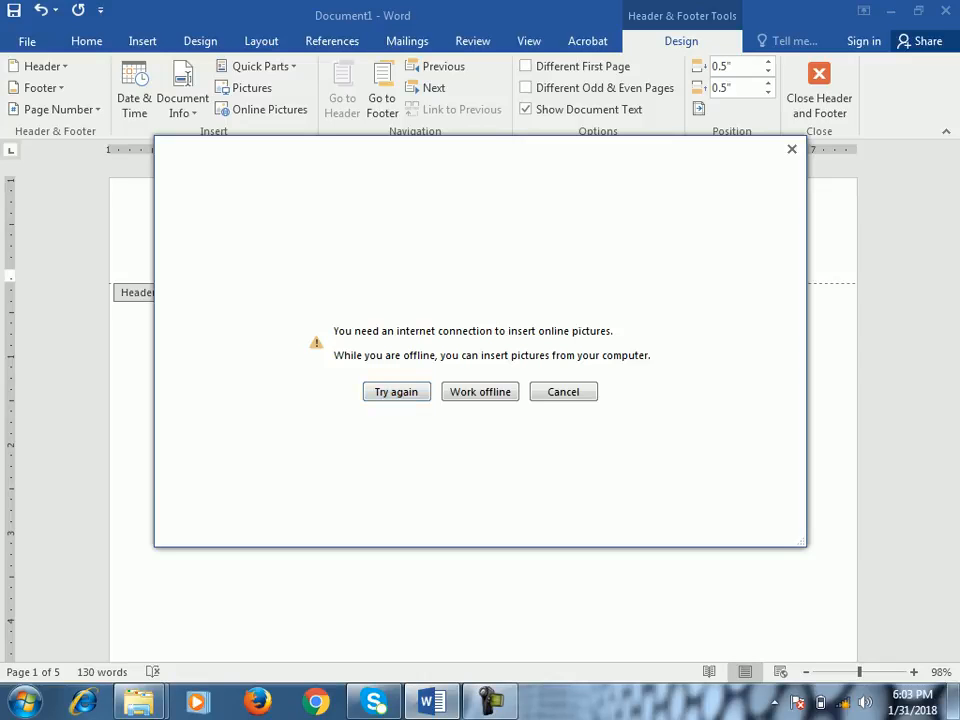
pyautogui.press('Return')
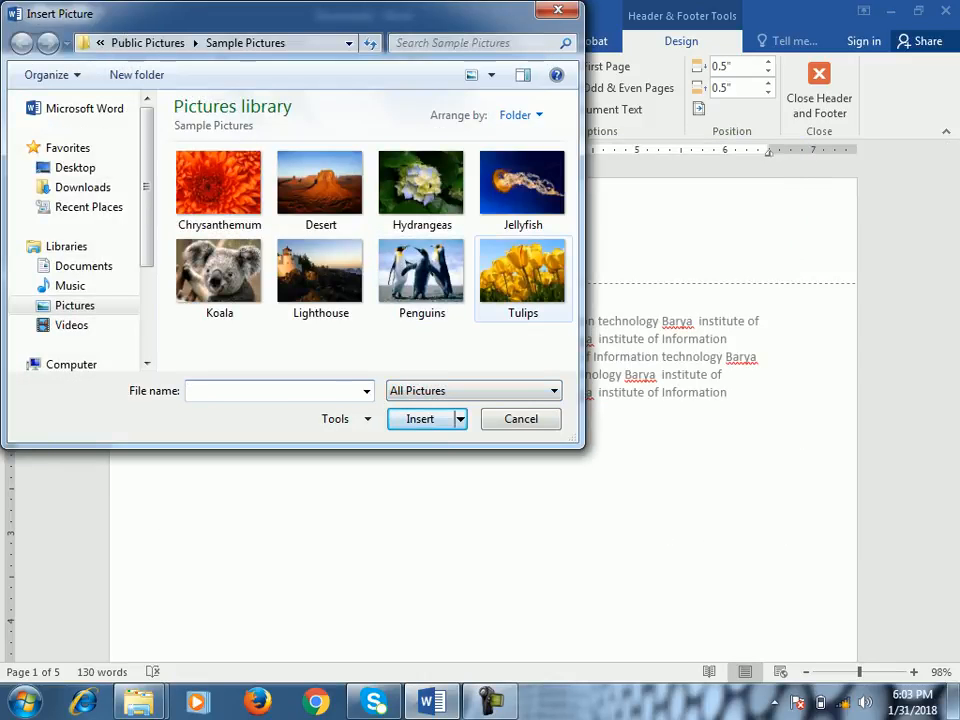
pyautogui.doubleClick(219, 270)
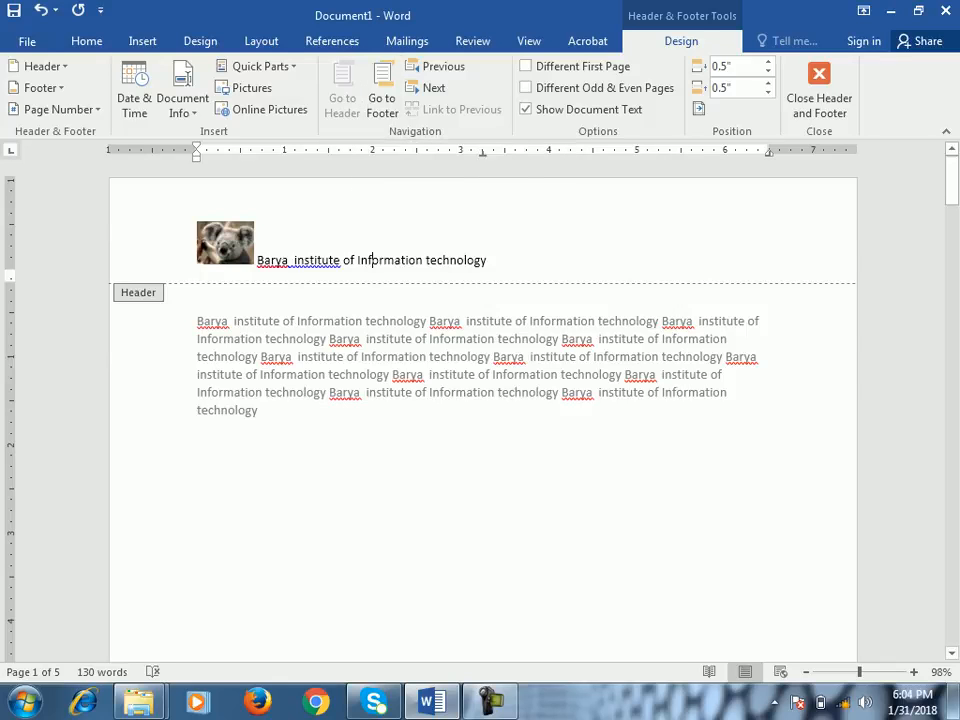
pyautogui.press('BackSpace')
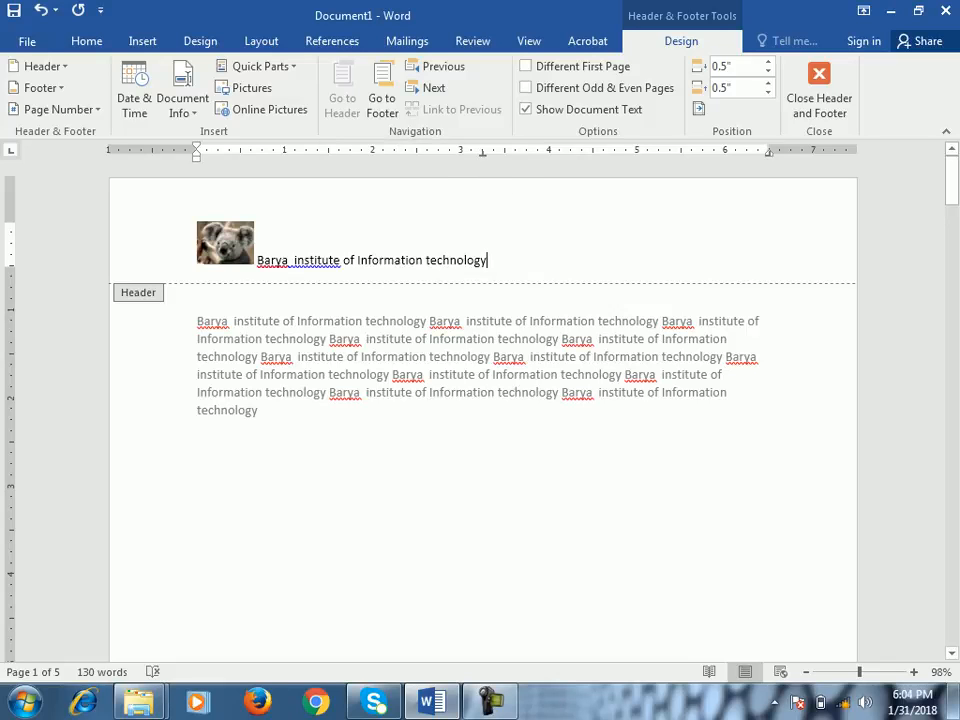
# - Switch back and forth between the first page's footer and header using the Go to Footer and Go to Header commands
pyautogui.click(382, 98)
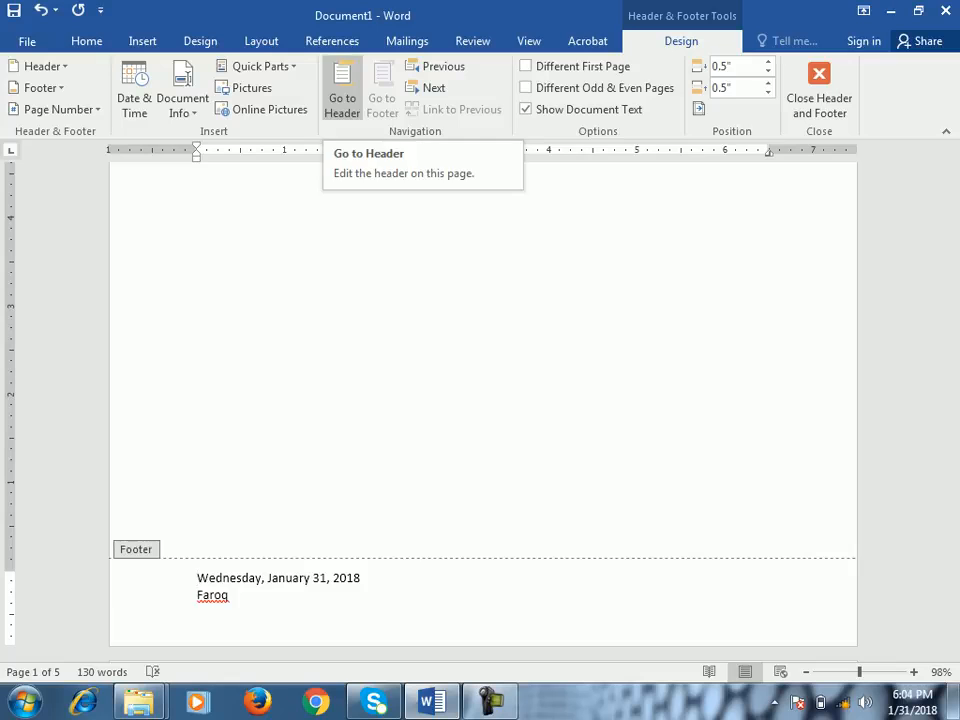
pyautogui.click(230, 595)
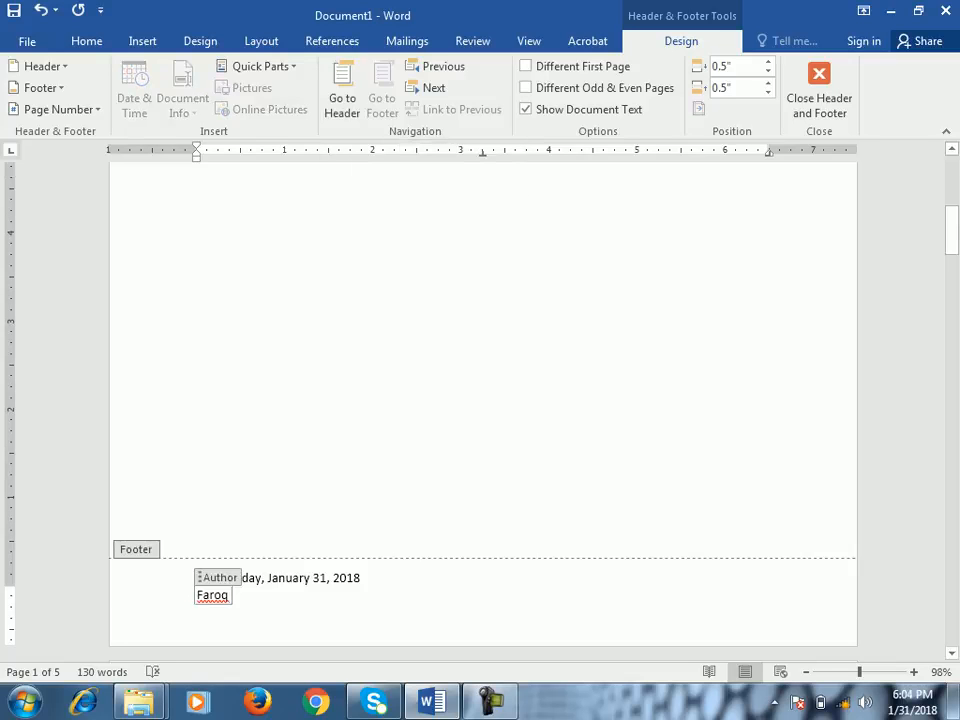
pyautogui.click(342, 98)
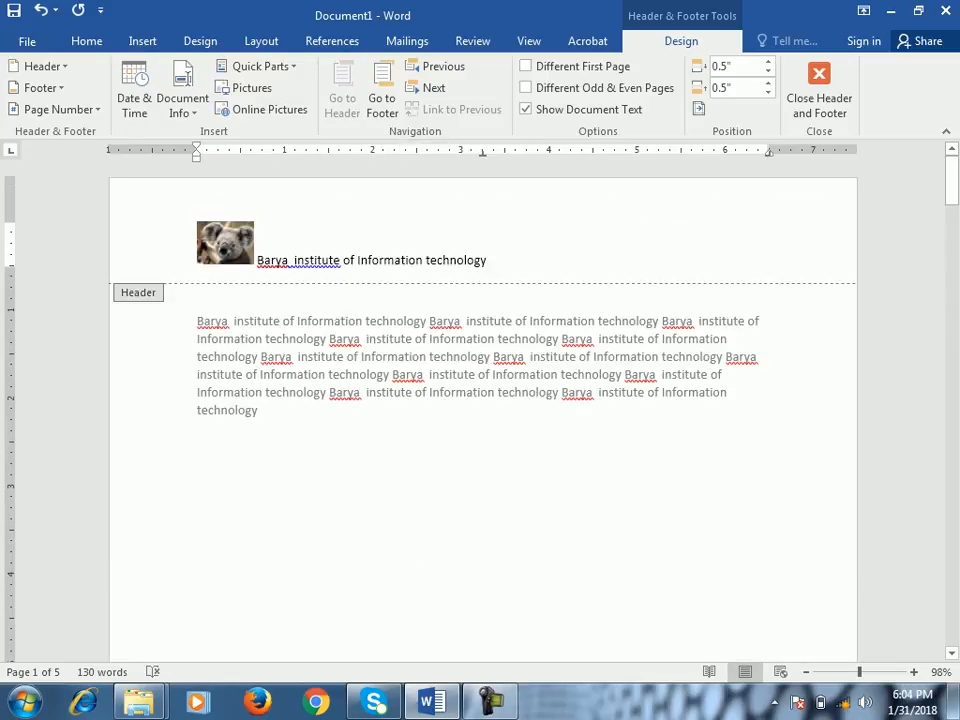
pyautogui.click(382, 98)
pyautogui.click(342, 98)
pyautogui.moveTo(952, 182)
pyautogui.mouseDown()
pyautogui.moveTo(952, 239)
pyautogui.moveTo(952, 181)
pyautogui.mouseUp()
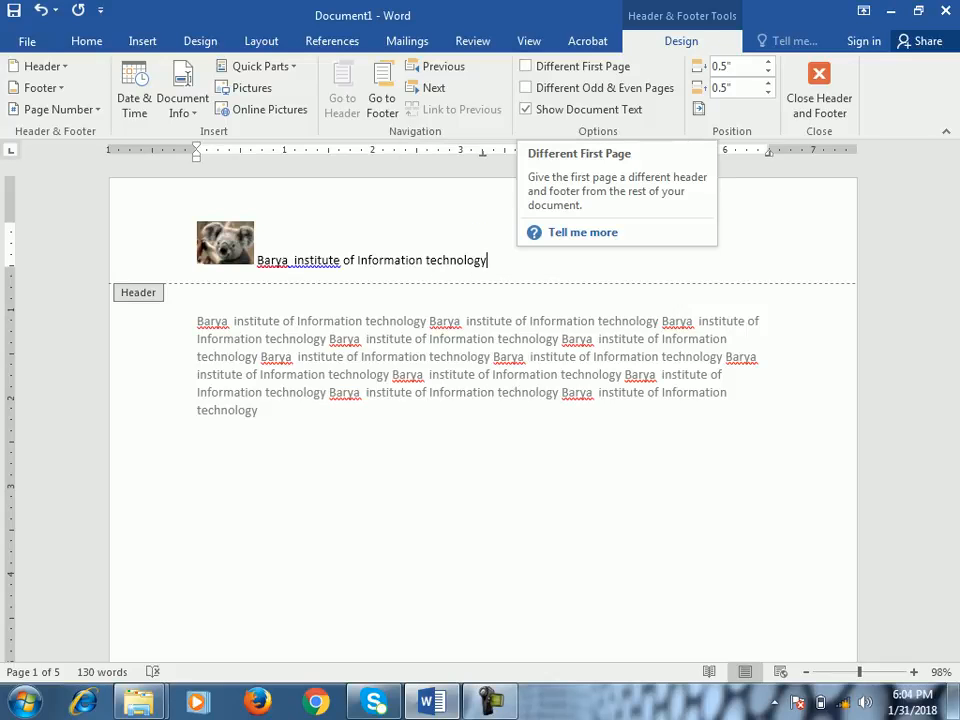
# - Delete the picture and all the text from the header
pyautogui.hotkey('ctrl', 'a')
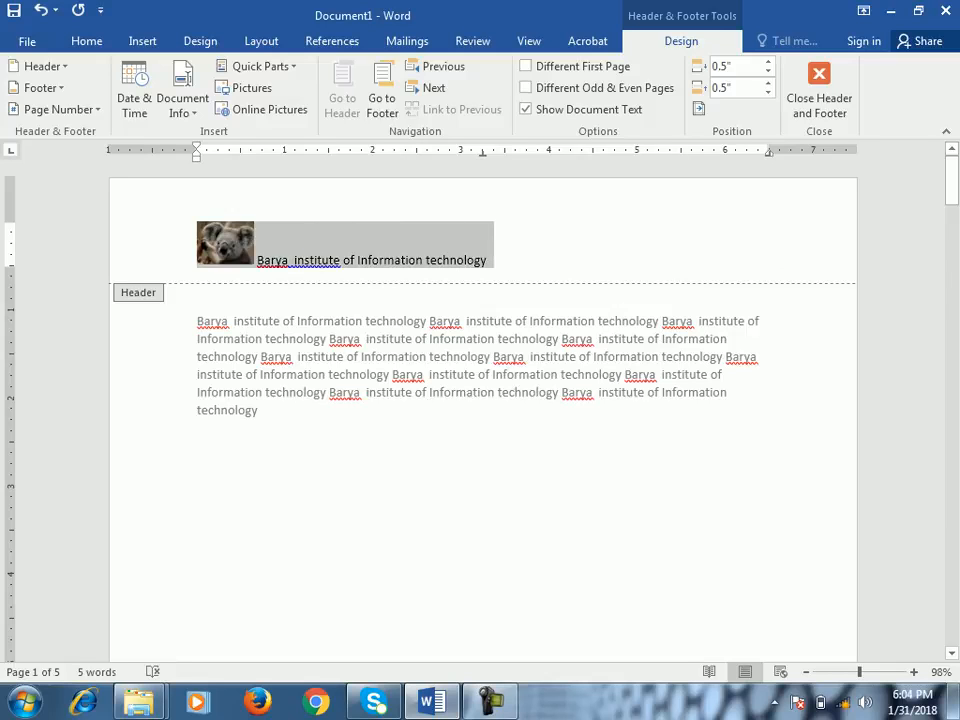
pyautogui.press('Delete')
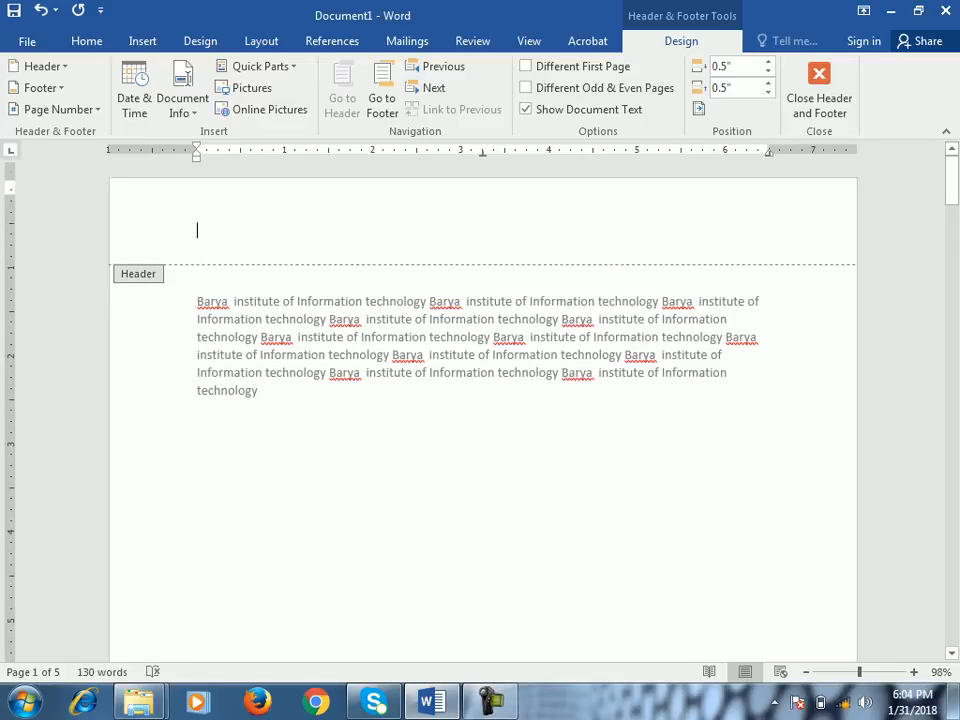
pyautogui.scroll(-8, 480, 400)
pyautogui.scroll(-2, 480, 400)
pyautogui.scroll(3, 480, 400)
pyautogui.scroll(-4, 480, 400)
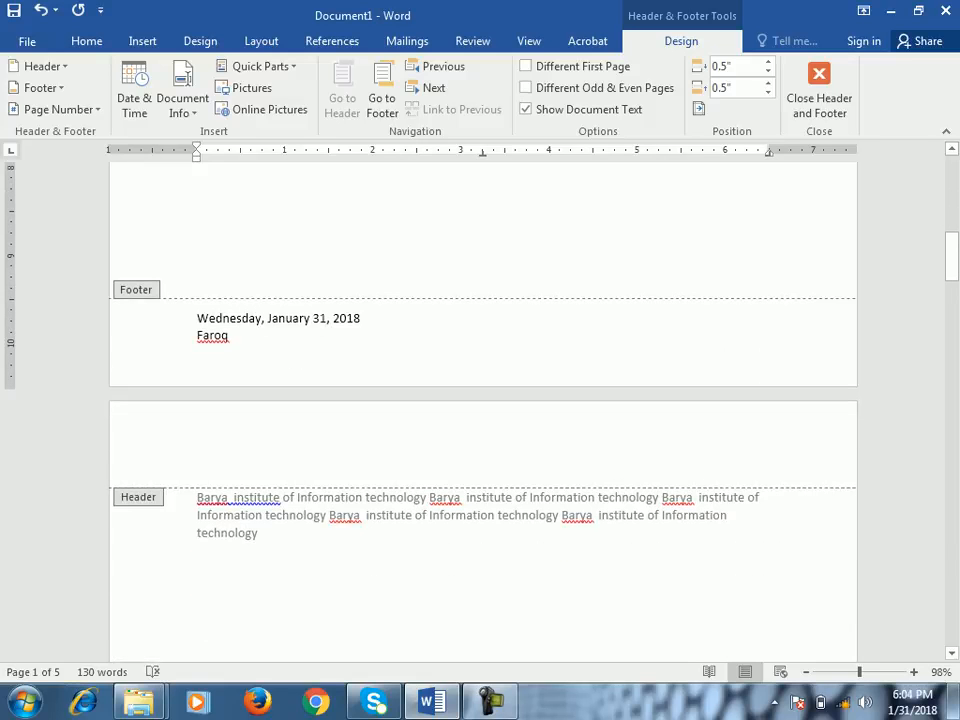
# - Undo the header deletion to restore the picture and text, and give the first page a different header and footer
pyautogui.hotkey('ctrl', 'z')
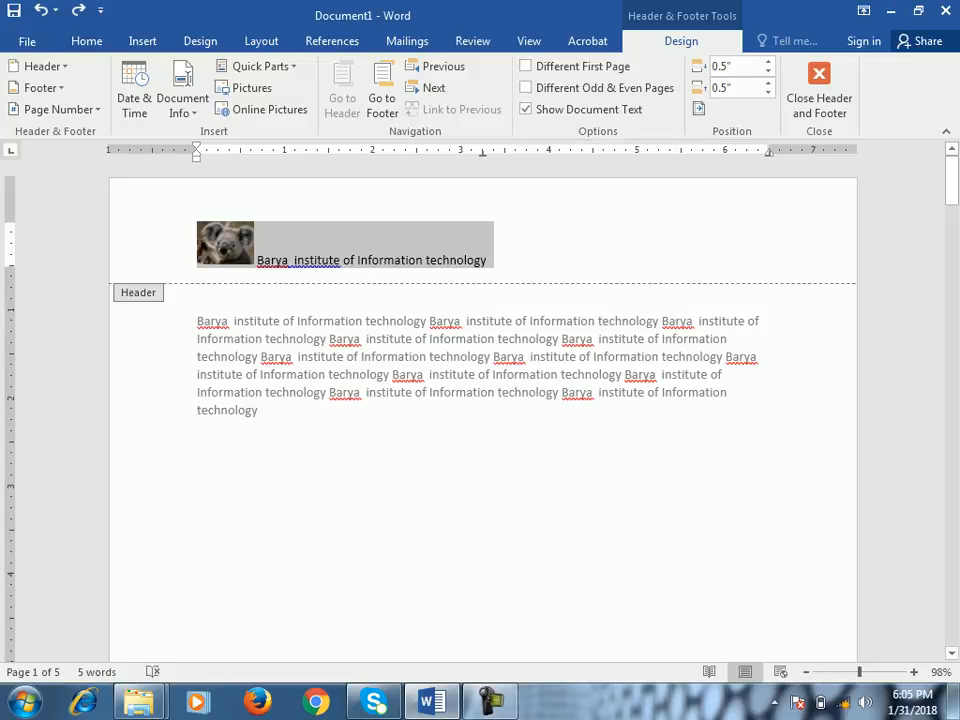
pyautogui.click(526, 66)
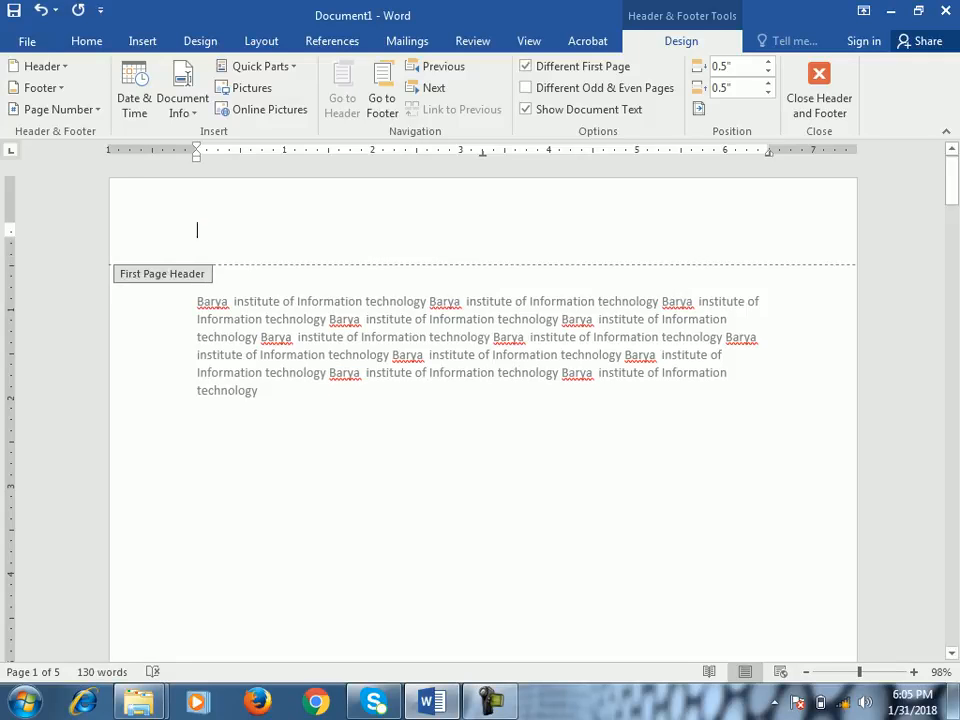
pyautogui.scroll(-10, 483, 400)
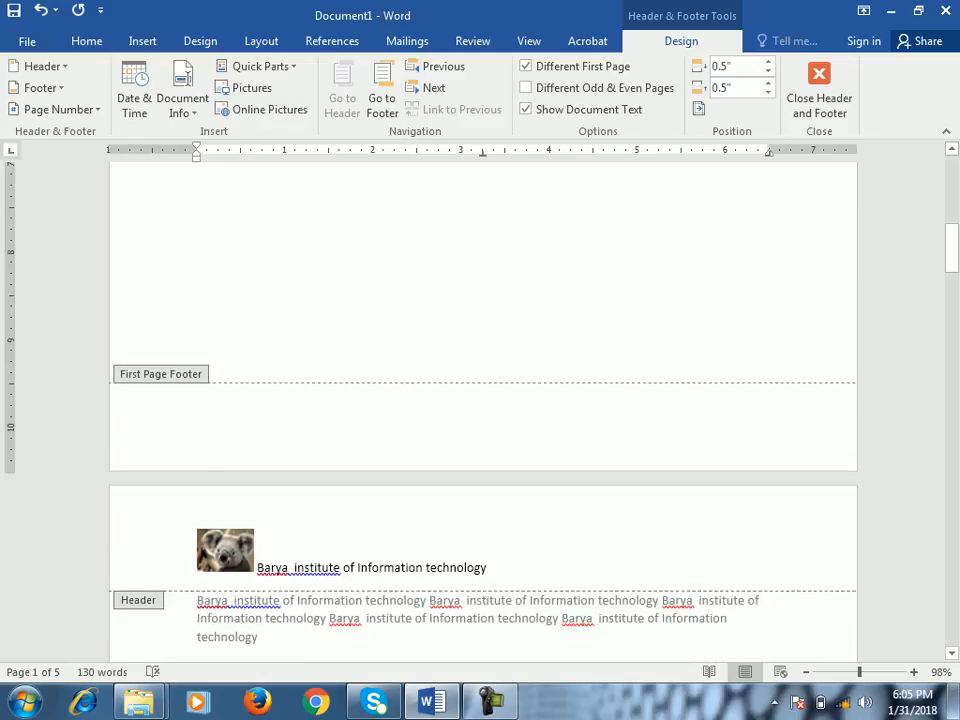
pyautogui.scroll(-3, 483, 400)
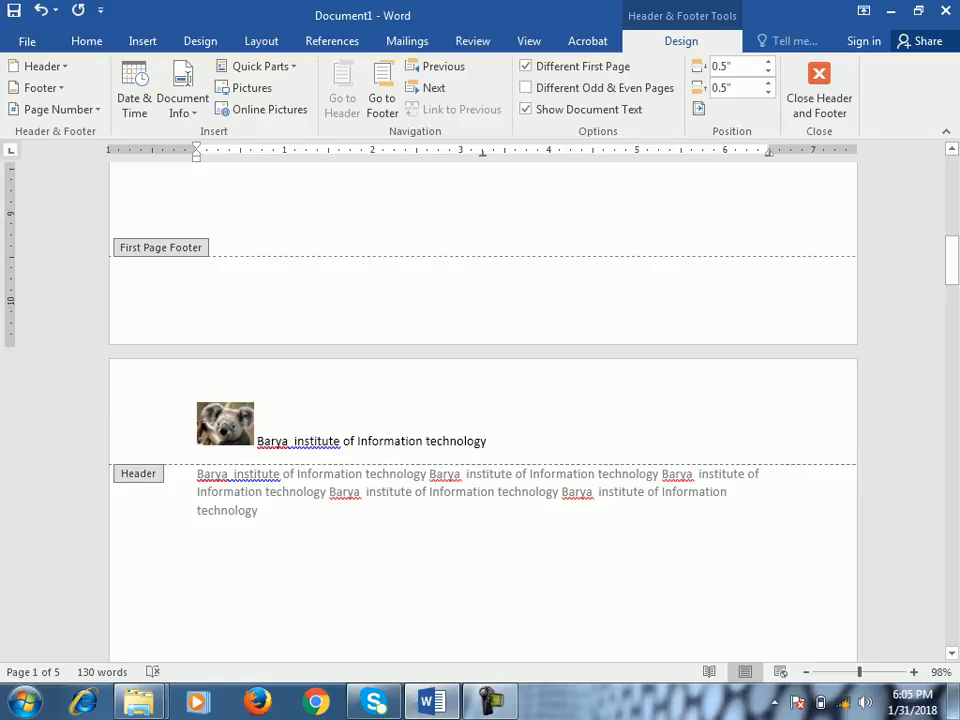
pyautogui.scroll(-10, 483, 400)
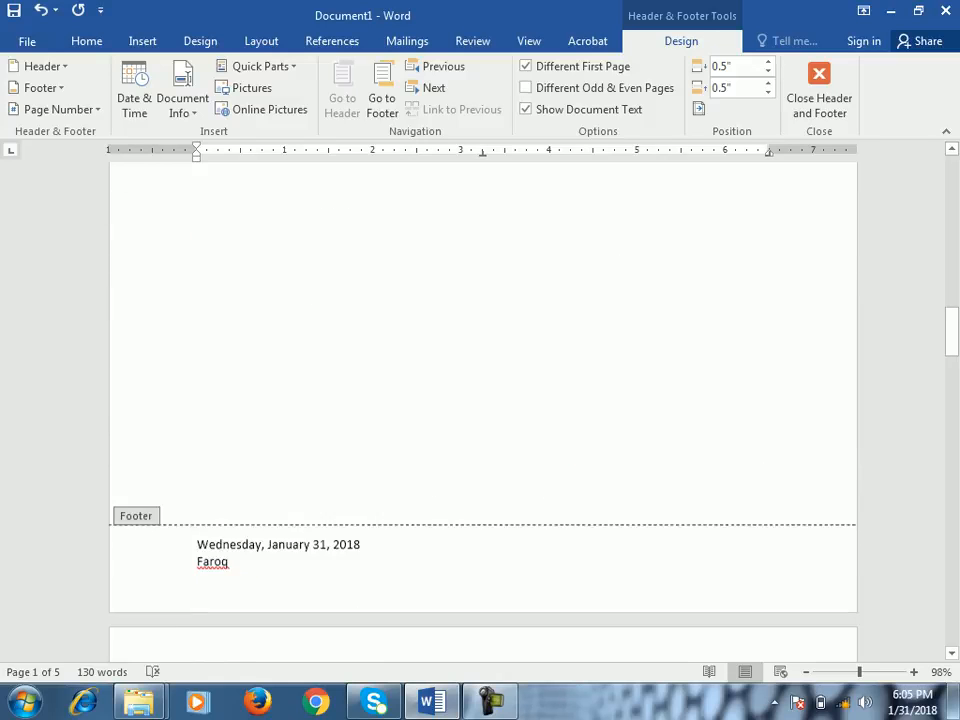
pyautogui.scroll(15, 483, 400)
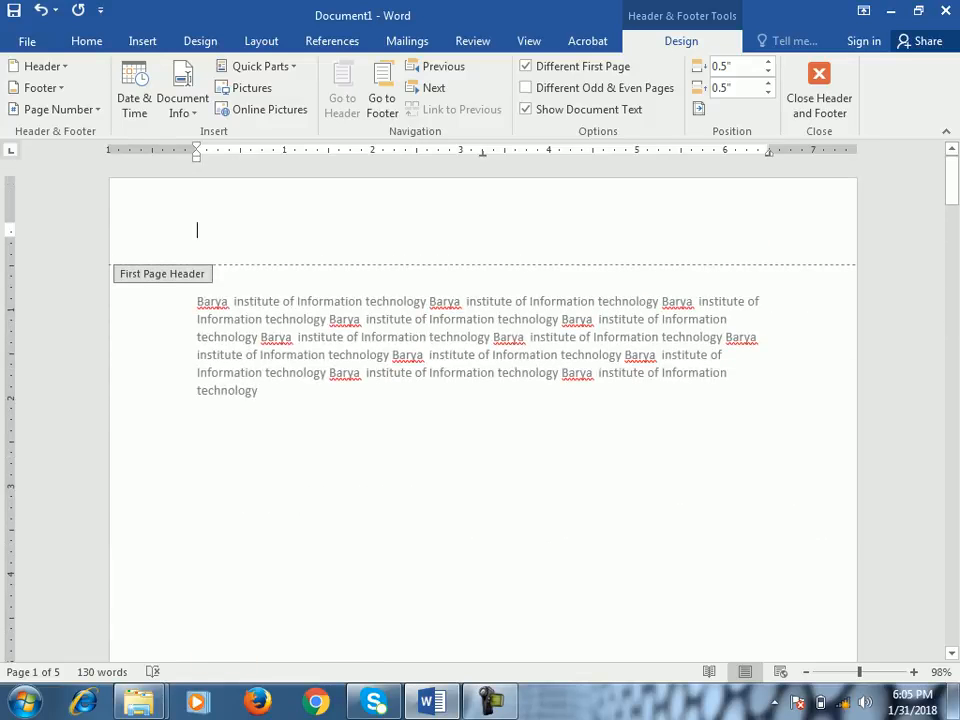
pyautogui.scroll(-4, 483, 400)
pyautogui.scroll(-4, 483, 400)
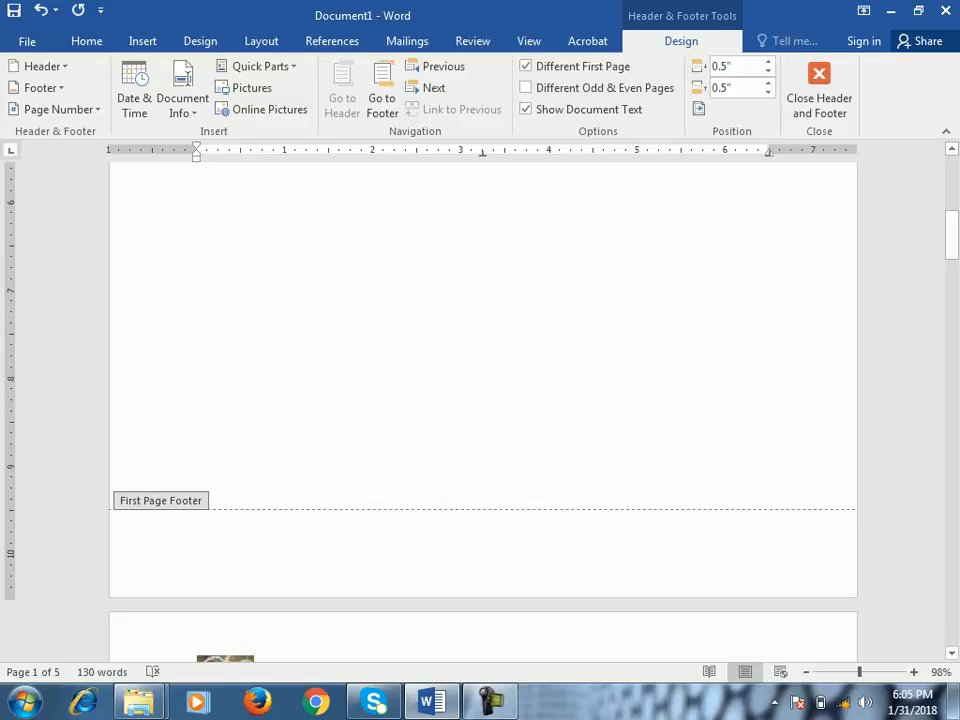
pyautogui.scroll(8, 483, 400)
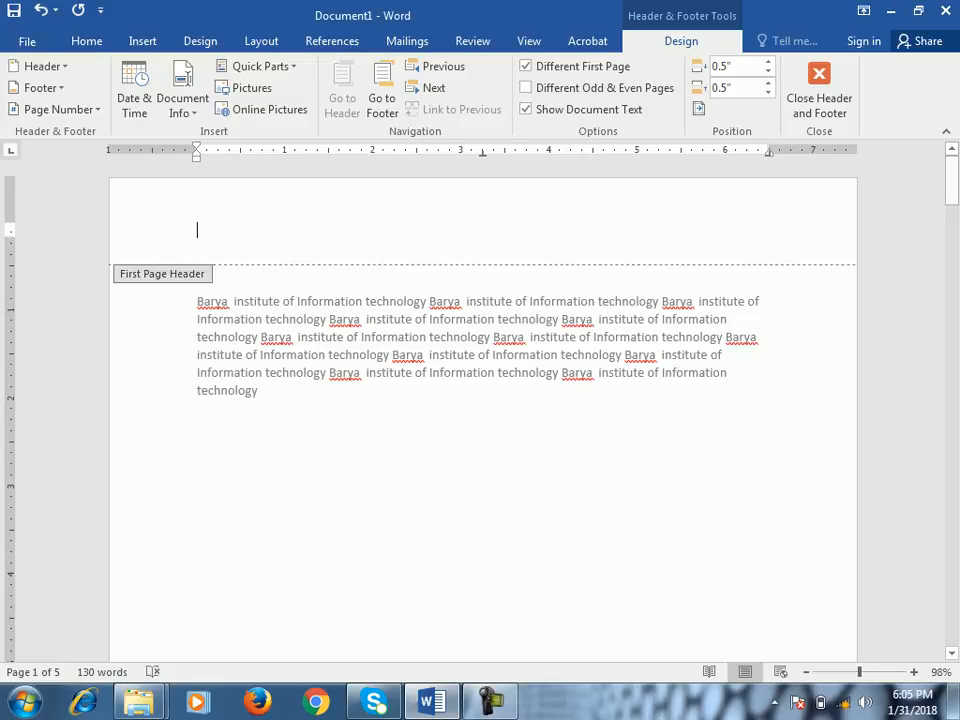
# - Enter "Microsoft Word 2016 Note" in the first page header and close header and footer editing
pyautogui.write('Wa')
pyautogui.press('BackSpace')
pyautogui.press('BackSpace')
pyautogui.write('Micros')
pyautogui.press('BackSpace')
pyautogui.write('s')
pyautogui.press('BackSpace')
pyautogui.press('BackSpace')
pyautogui.write('osoft Word 2016 Note')
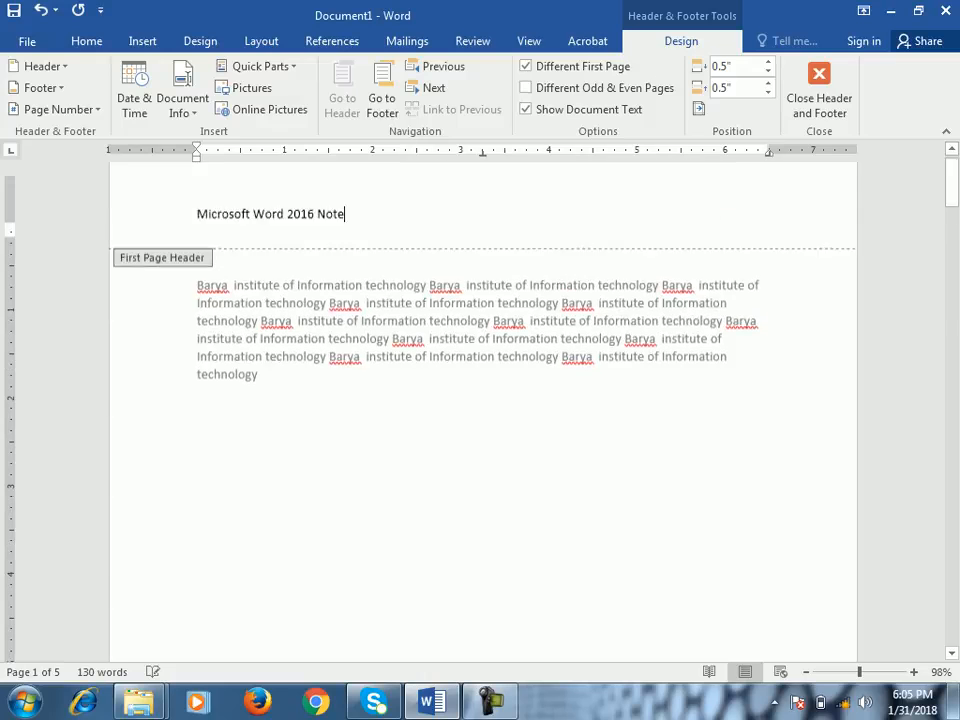
pyautogui.click(819, 90)
# - Compare the header and footer on page 2 with those on the first page
pyautogui.scroll(-15, 483, 400)
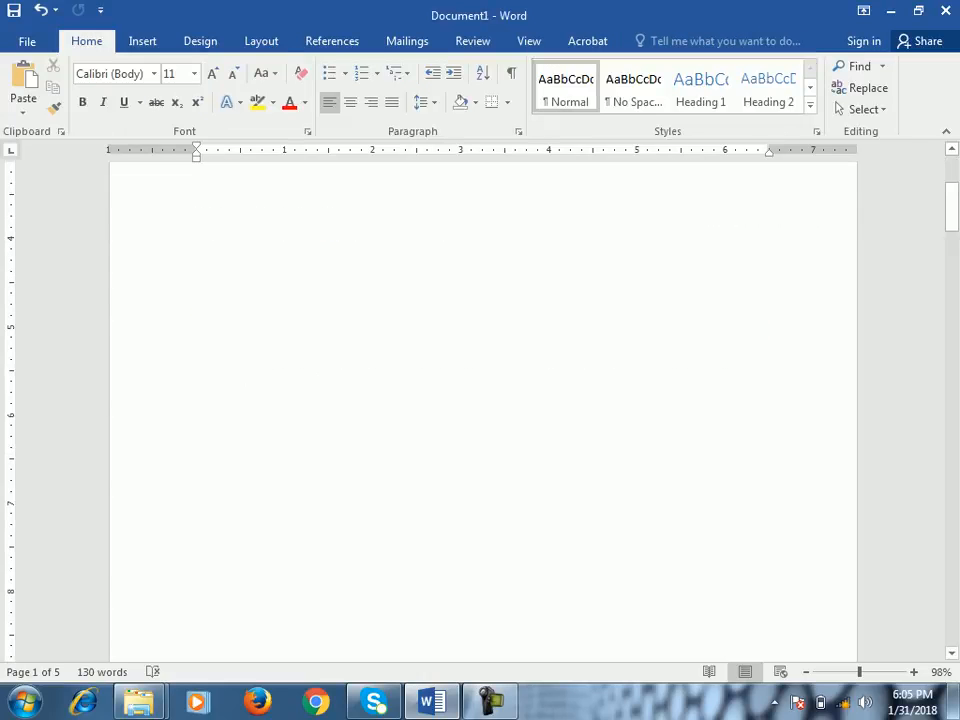
pyautogui.doubleClick(484, 270)
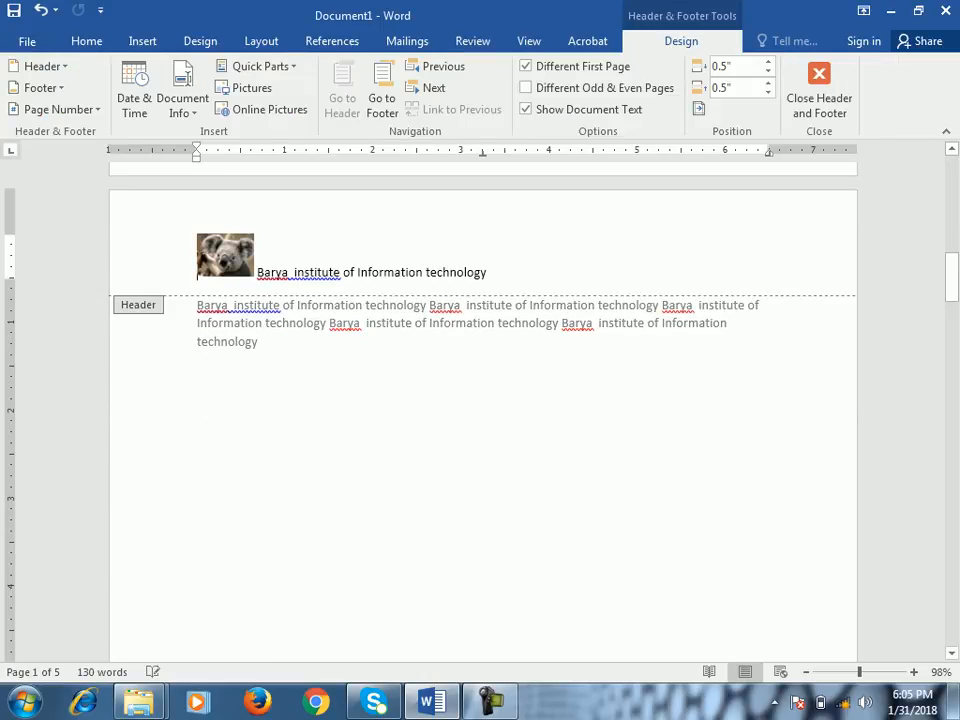
pyautogui.doubleClick(489, 323)
pyautogui.scroll(-2, 489, 323)
pyautogui.scroll(-14, 483, 400)
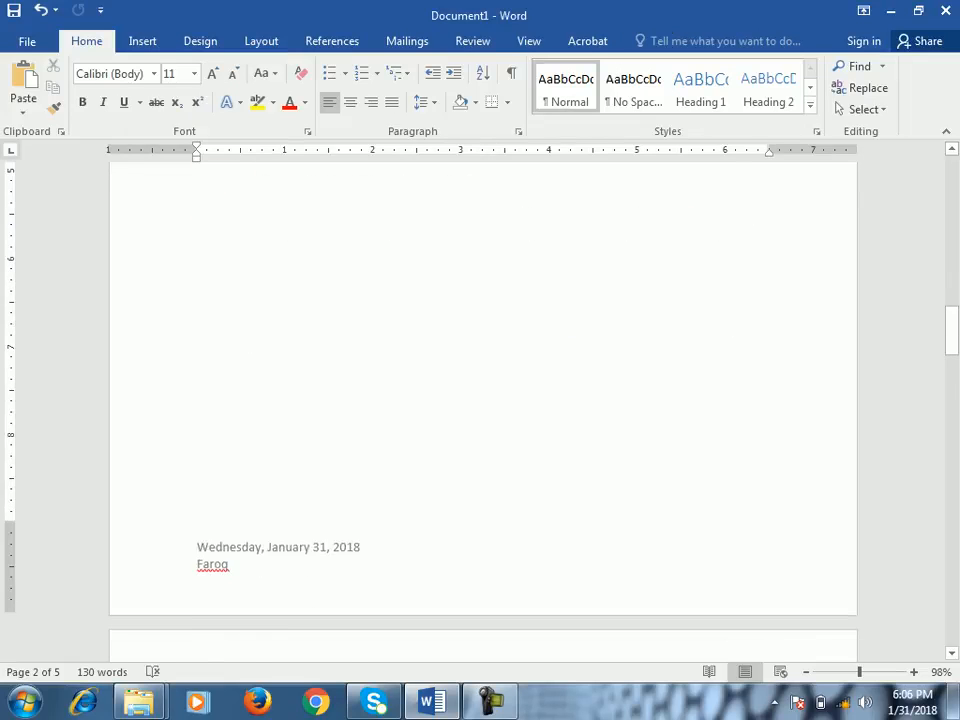
pyautogui.scroll(11, 483, 400)
pyautogui.moveTo(952, 298); pyautogui.dragTo(952, 180)
# - Reopen the first page header for editing and turn off the Different First Page option
pyautogui.click(198, 274)
pyautogui.doubleClick(262, 232)
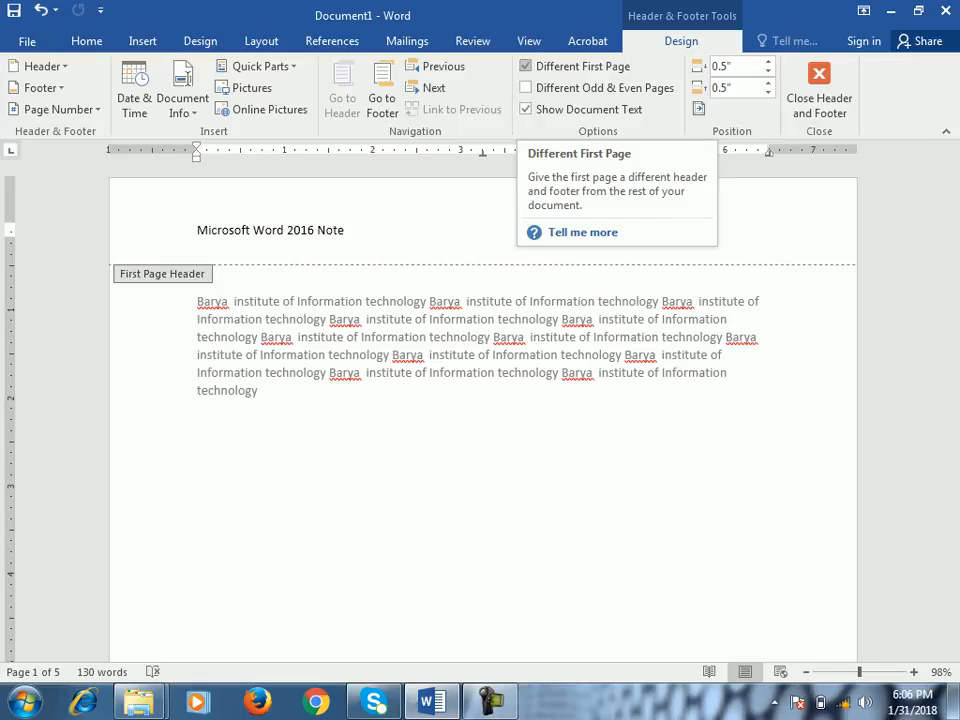
pyautogui.click(526, 66)
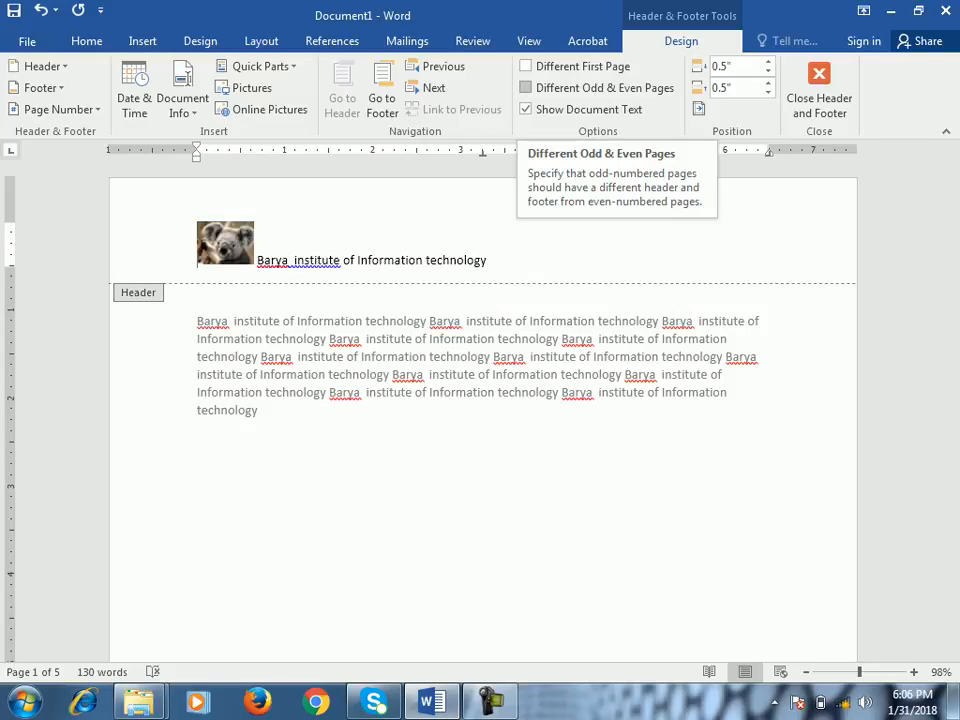
# - Turn on Different Odd & Even Pages and enter "Even 2" in the even page header on page 2
pyautogui.click(526, 87)
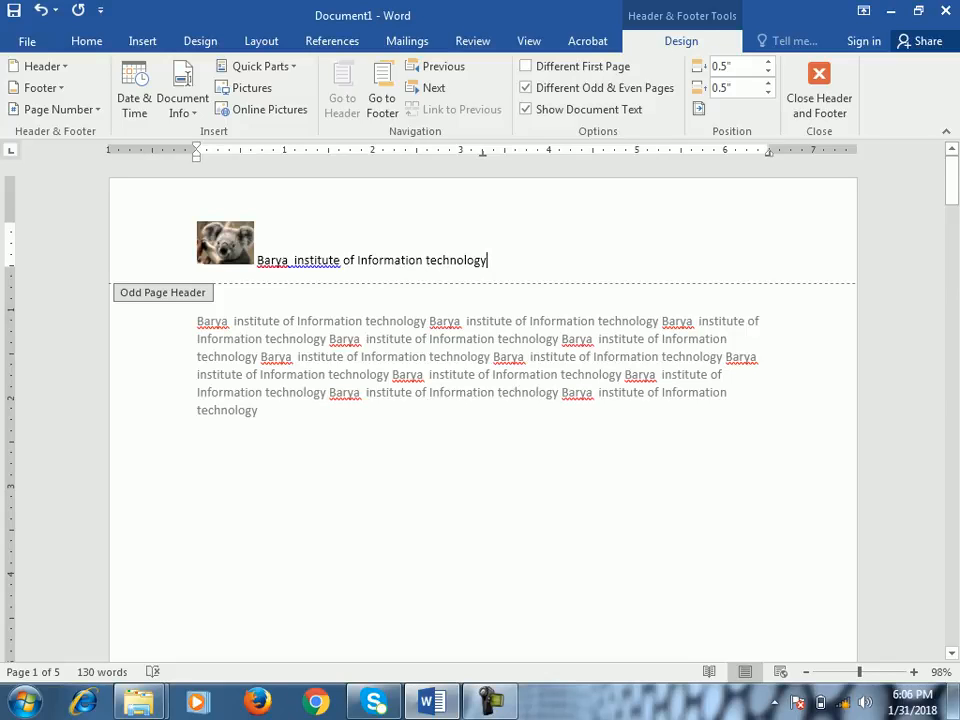
pyautogui.scroll(-11, 483, 410)
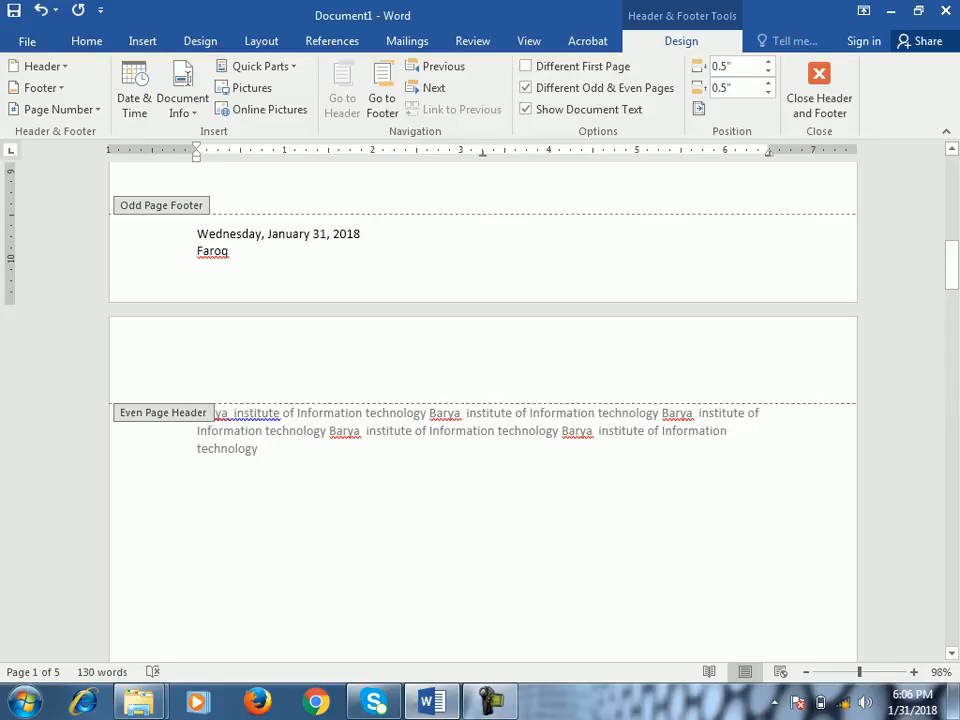
pyautogui.click(198, 369)
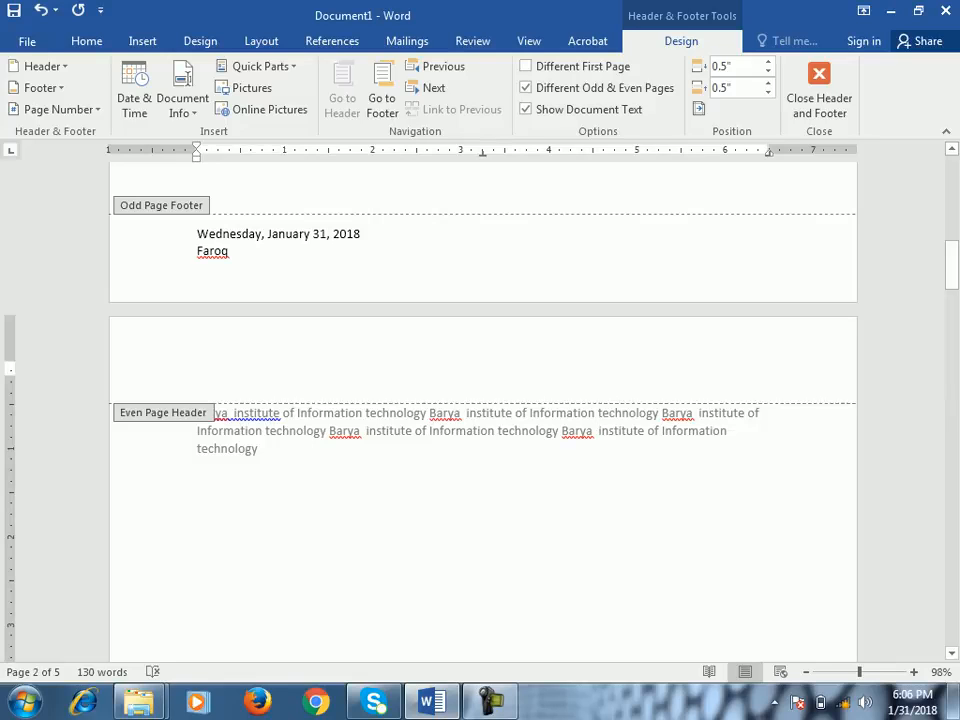
pyautogui.write('Even 2')
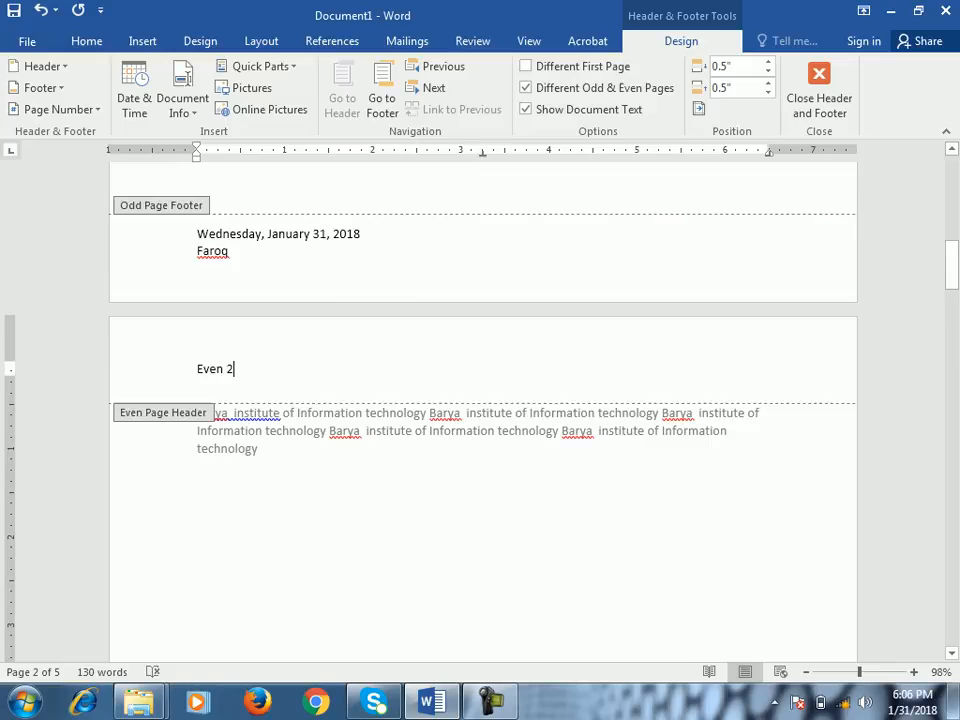
# - Check the odd and even page headers on the following pages, and turn off Different Odd & Even Pages before closing header editing
pyautogui.scroll(-14, 483, 410)
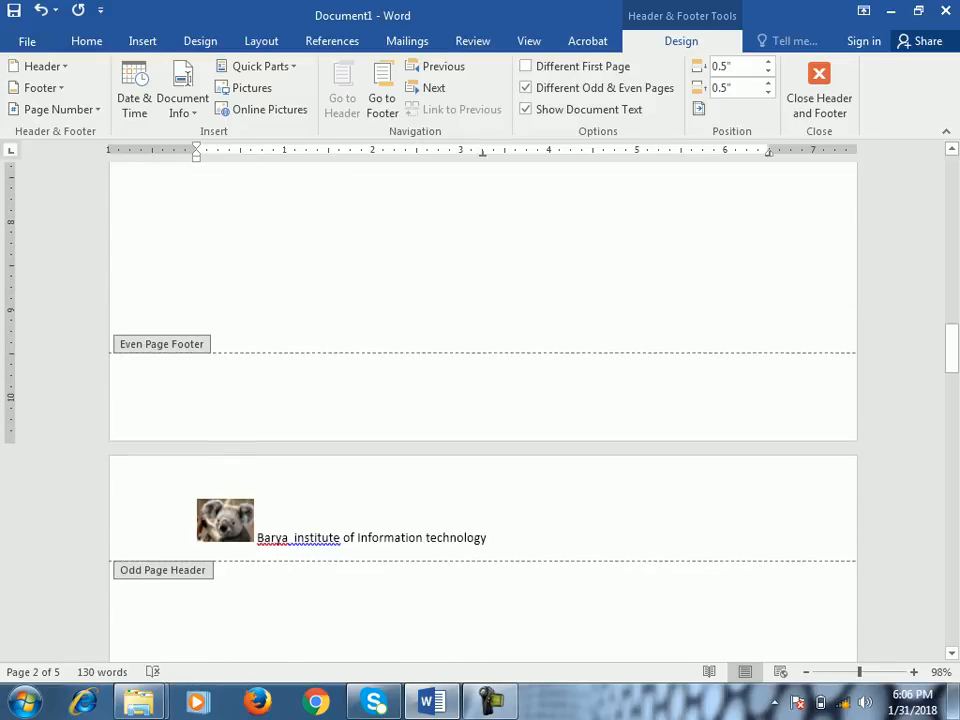
pyautogui.scroll(-15, 483, 400)
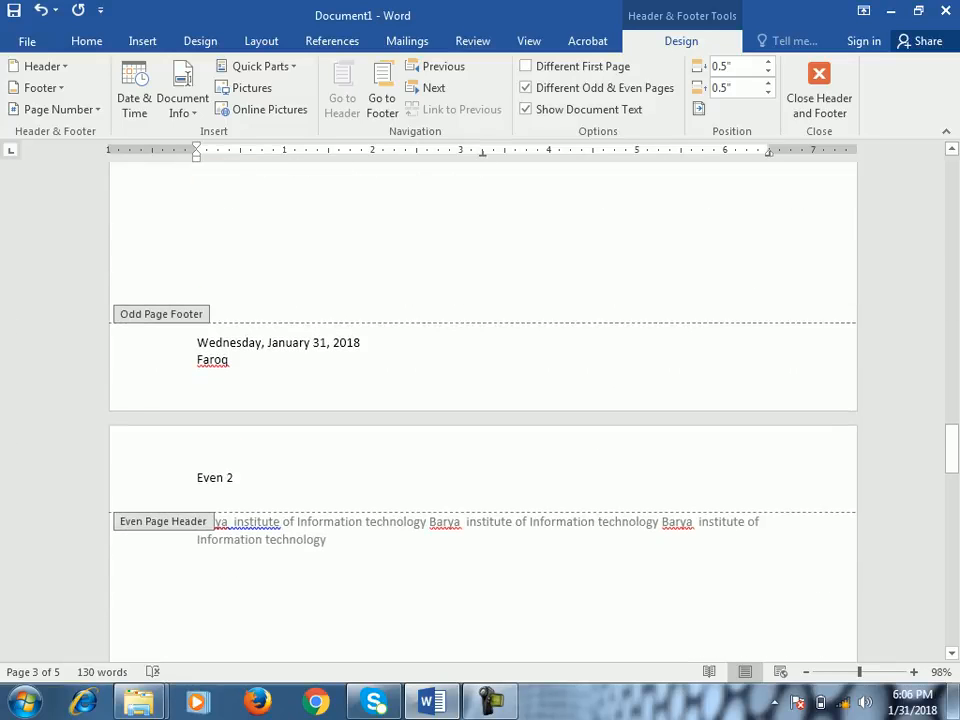
pyautogui.scroll(-13, 483, 400)
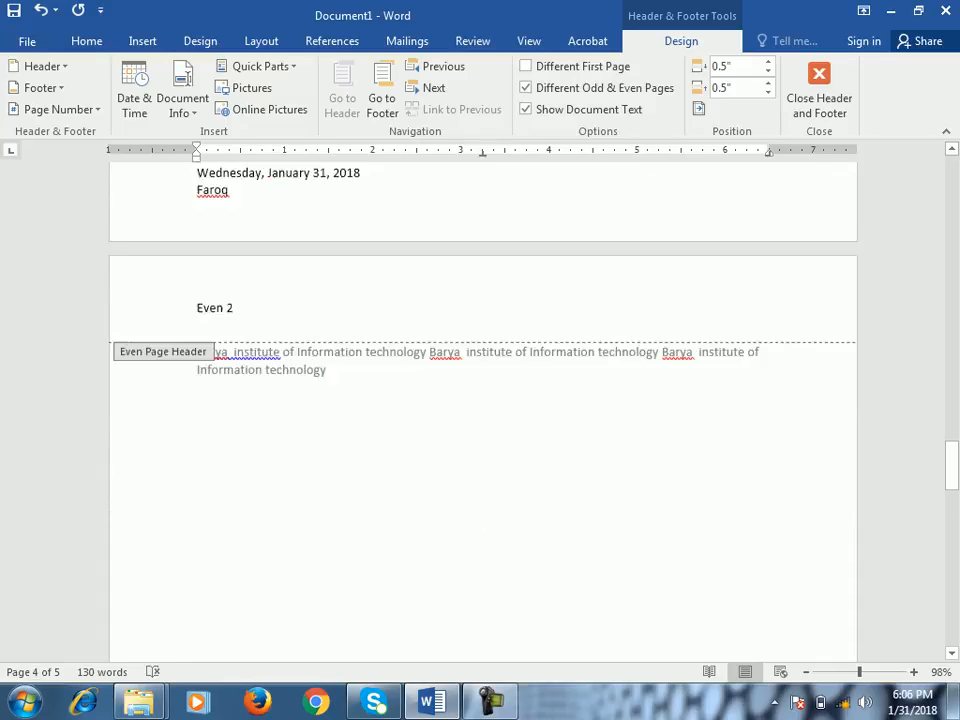
pyautogui.scroll(4, 483, 400)
pyautogui.moveTo(951, 405); pyautogui.dragTo(951, 186)
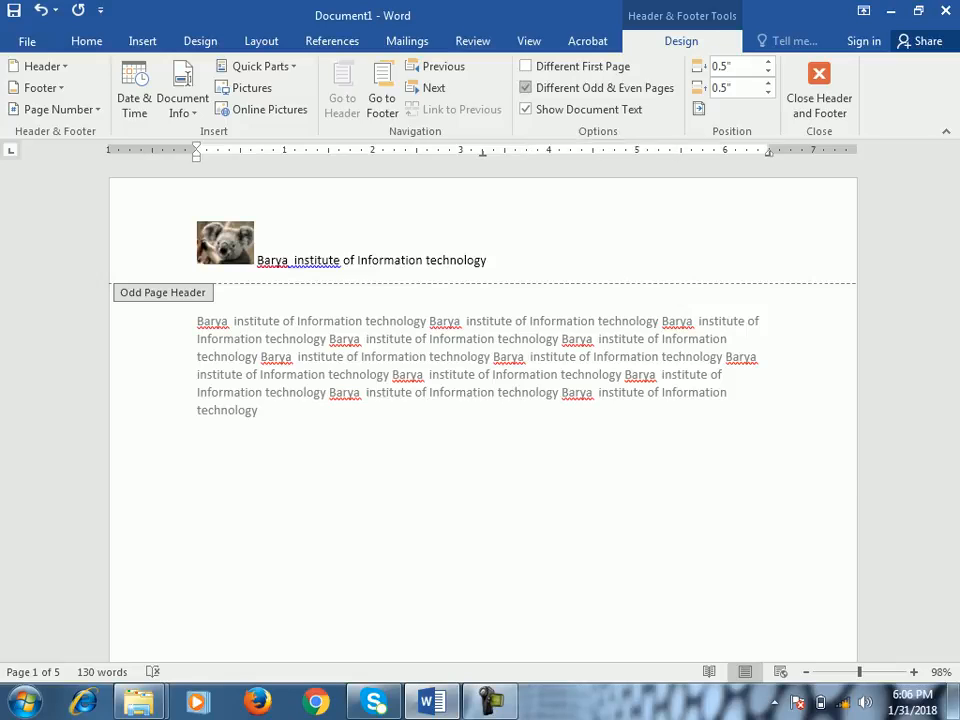
pyautogui.click(527, 88)
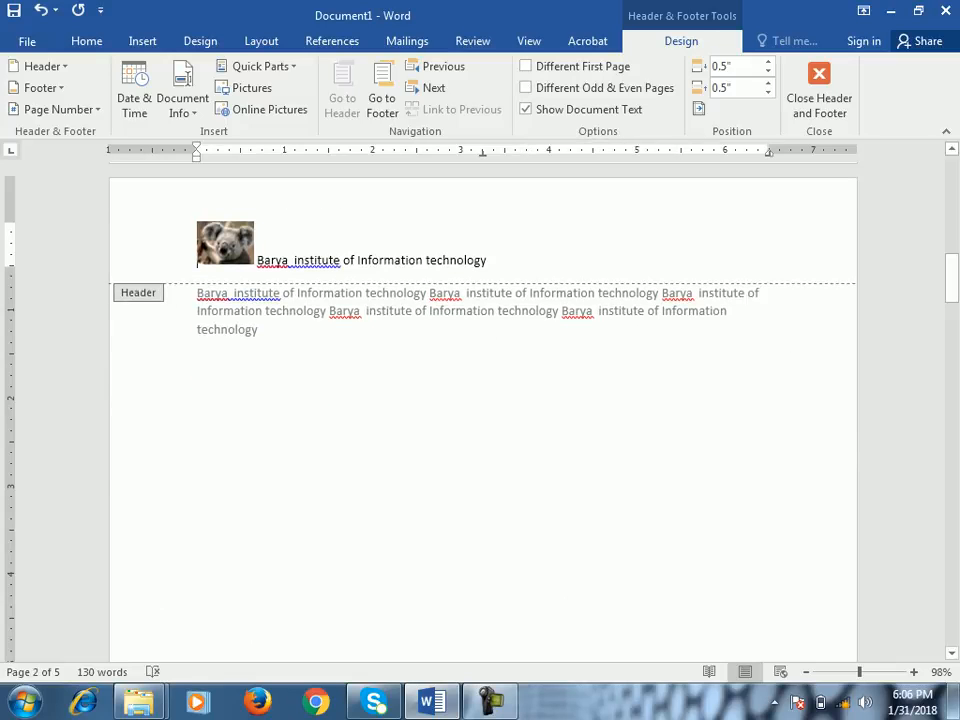
pyautogui.moveTo(952, 275); pyautogui.dragTo(952, 175)
pyautogui.click(488, 260)
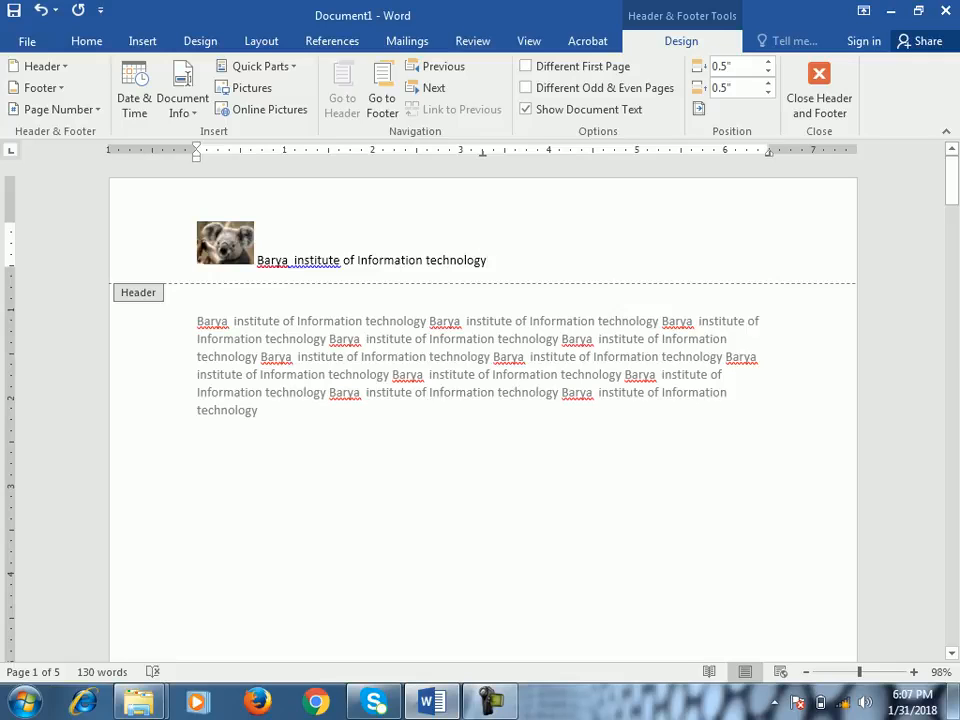
pyautogui.click(819, 90)
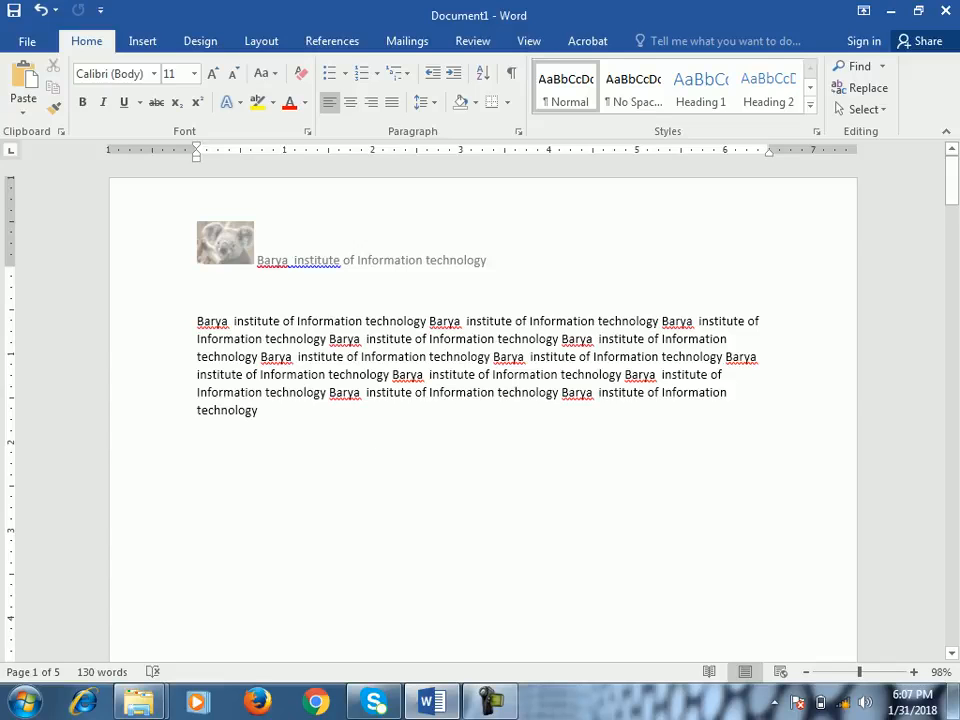
# - Reopen the header, extend it with blank lines below the header text, and remove those lines before leaving header editing
pyautogui.doubleClick(487, 260)
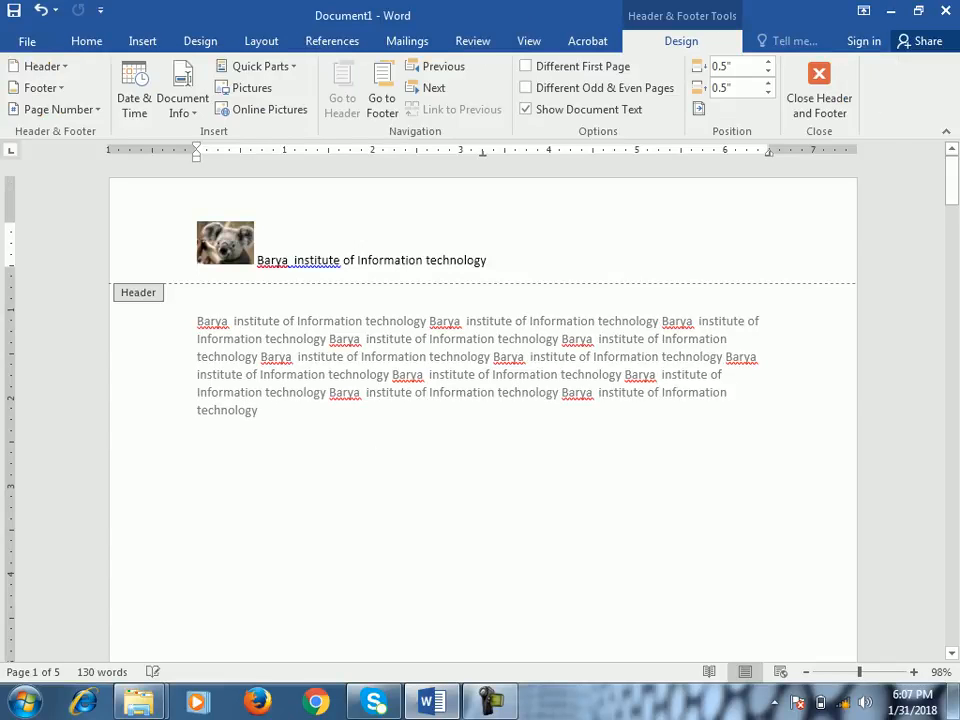
pyautogui.click(488, 260)
pyautogui.press('Return')
pyautogui.press('Return')
pyautogui.press('Return')
pyautogui.press('Return')
pyautogui.press('Return')
pyautogui.press('Return')
pyautogui.press('Return')
pyautogui.press('Return')
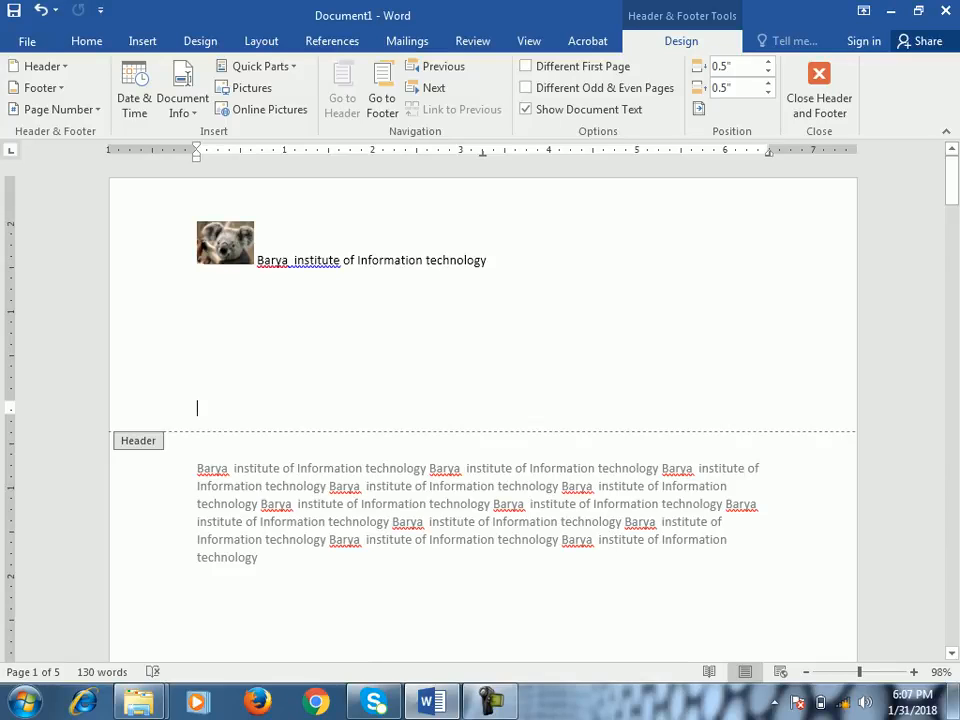
pyautogui.press('BackSpace')
pyautogui.press('BackSpace')
pyautogui.press('BackSpace')
pyautogui.press('BackSpace')
pyautogui.press('BackSpace')
pyautogui.press('BackSpace')
pyautogui.press('BackSpace')
pyautogui.press('BackSpace')
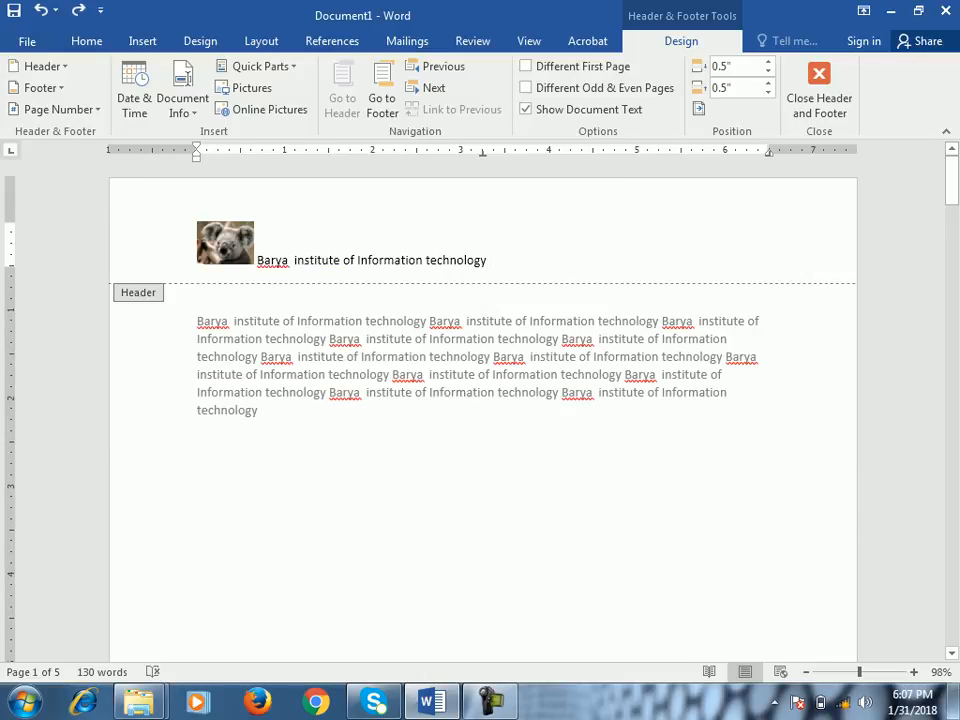
pyautogui.press('Escape')
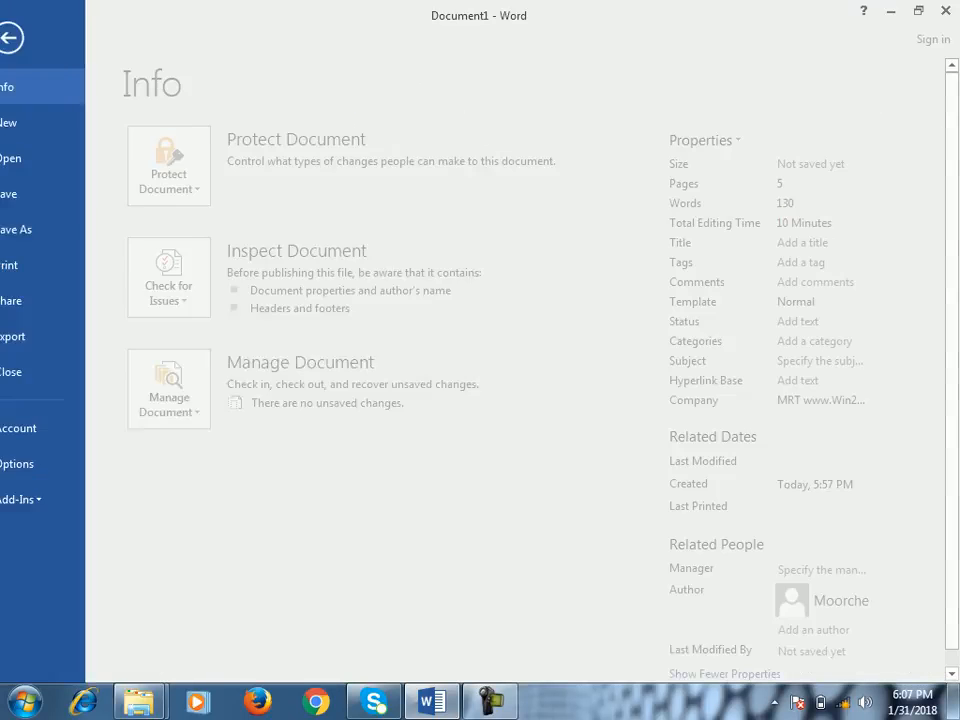
# - Examine the first page's header in the print preview at 204% zoom, and return to the document
pyautogui.click(27, 41)
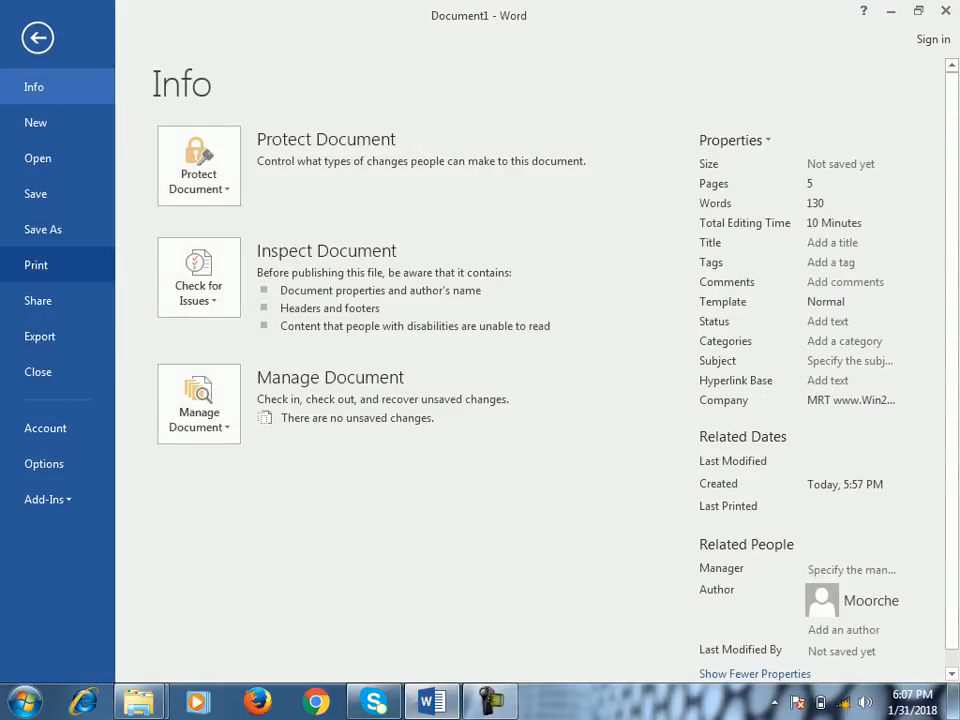
pyautogui.click(36, 265)
pyautogui.moveTo(849, 668); pyautogui.dragTo(883, 668)
pyautogui.scroll(-4, 692, 380)
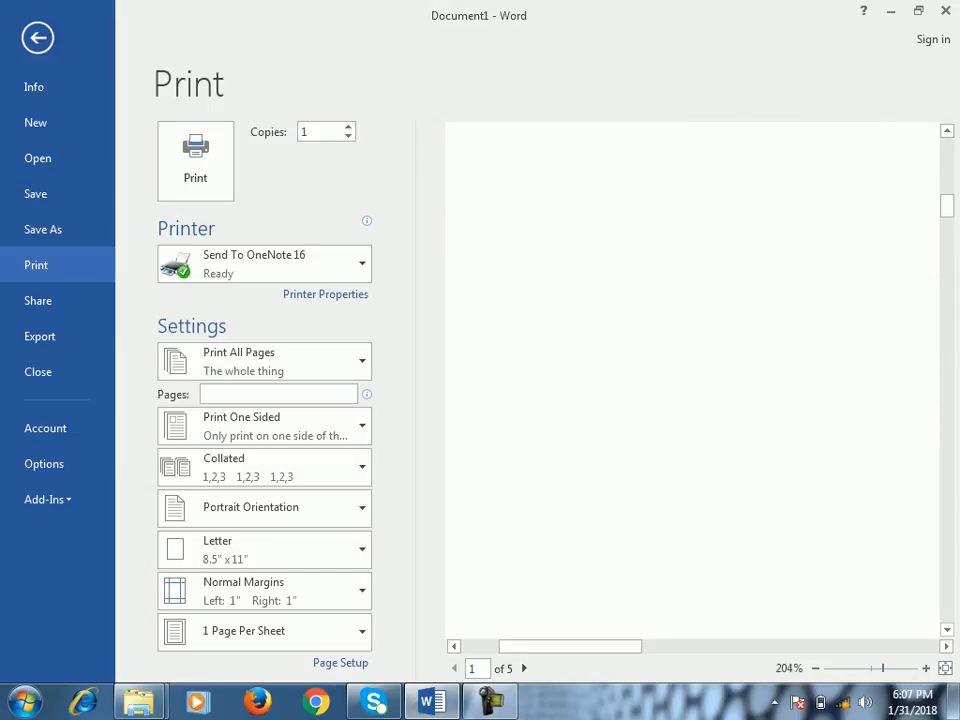
pyautogui.scroll(5, 692, 380)
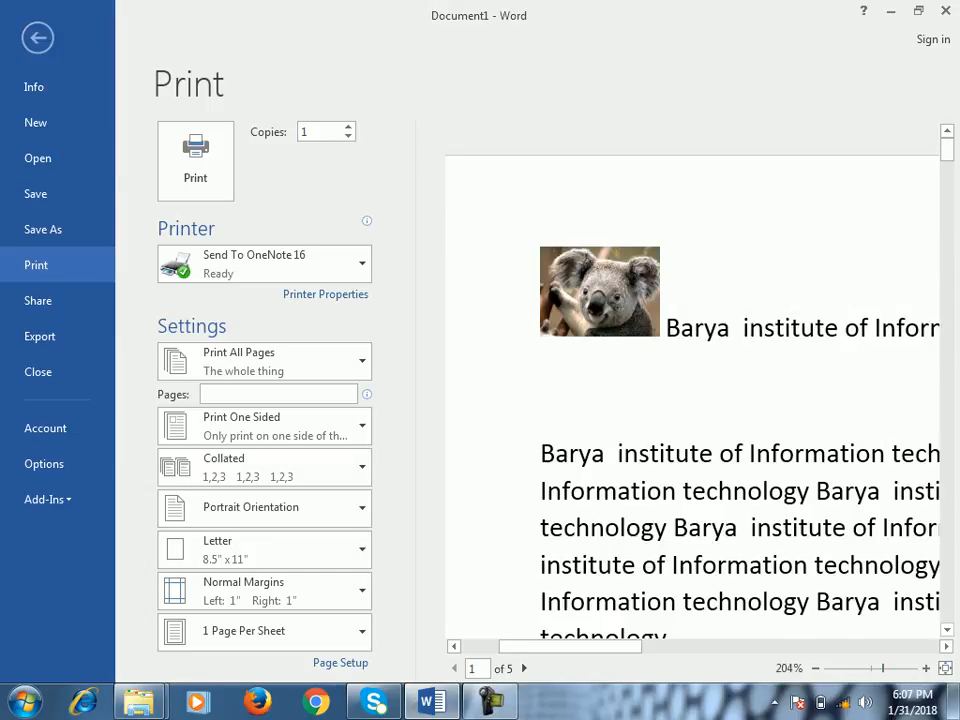
pyautogui.click(37, 37)
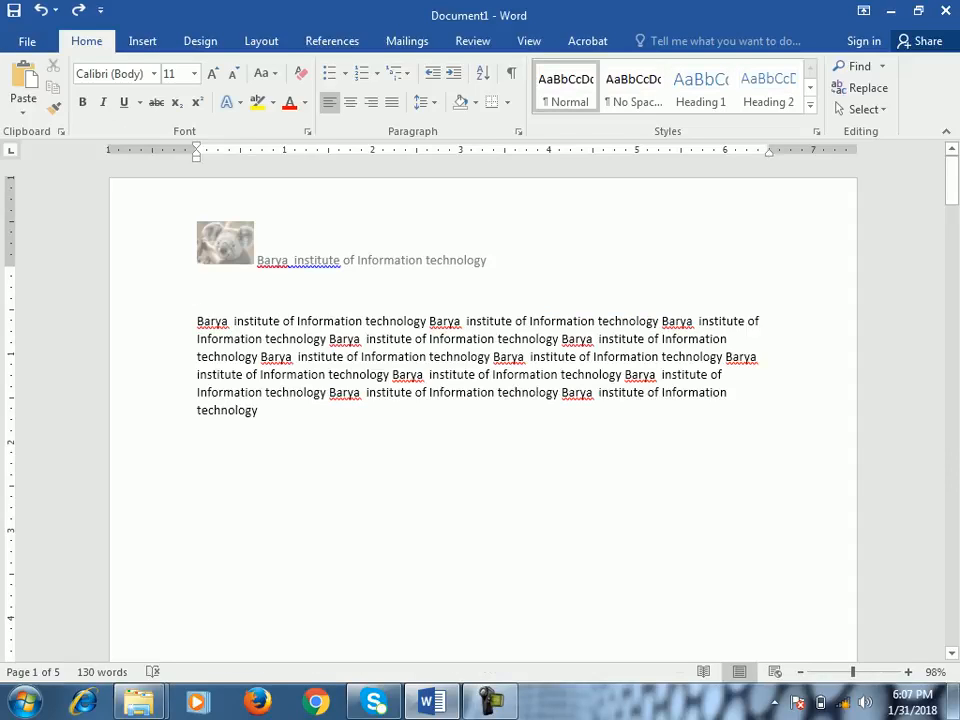
# - Reopen the first page's header and delete the empty line below the header text
pyautogui.doubleClick(273, 252)
pyautogui.press('Down')
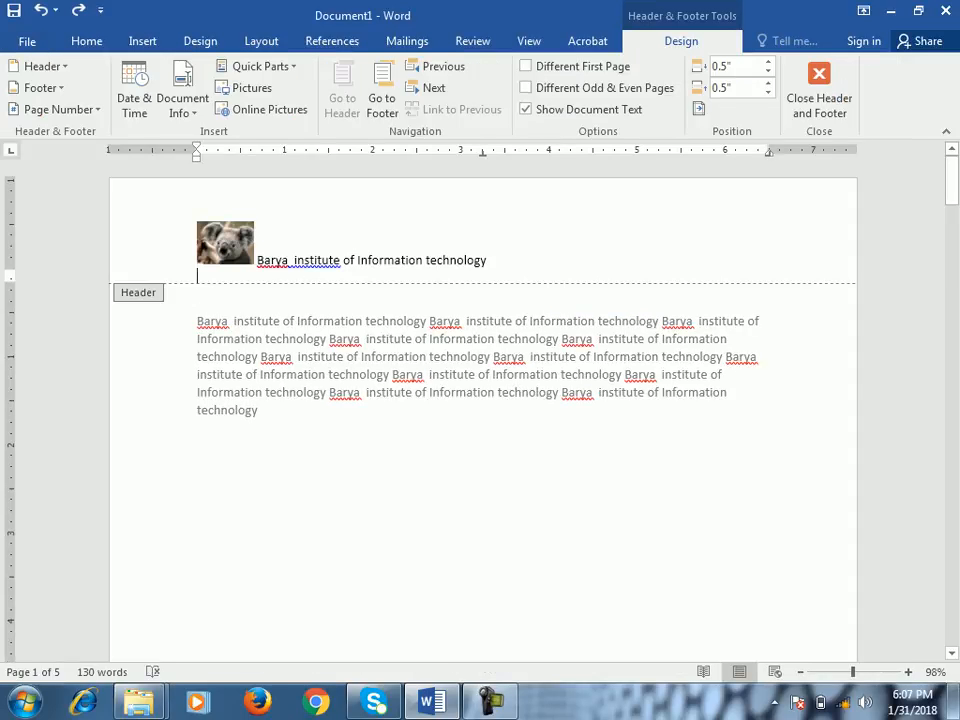
pyautogui.press('BackSpace')
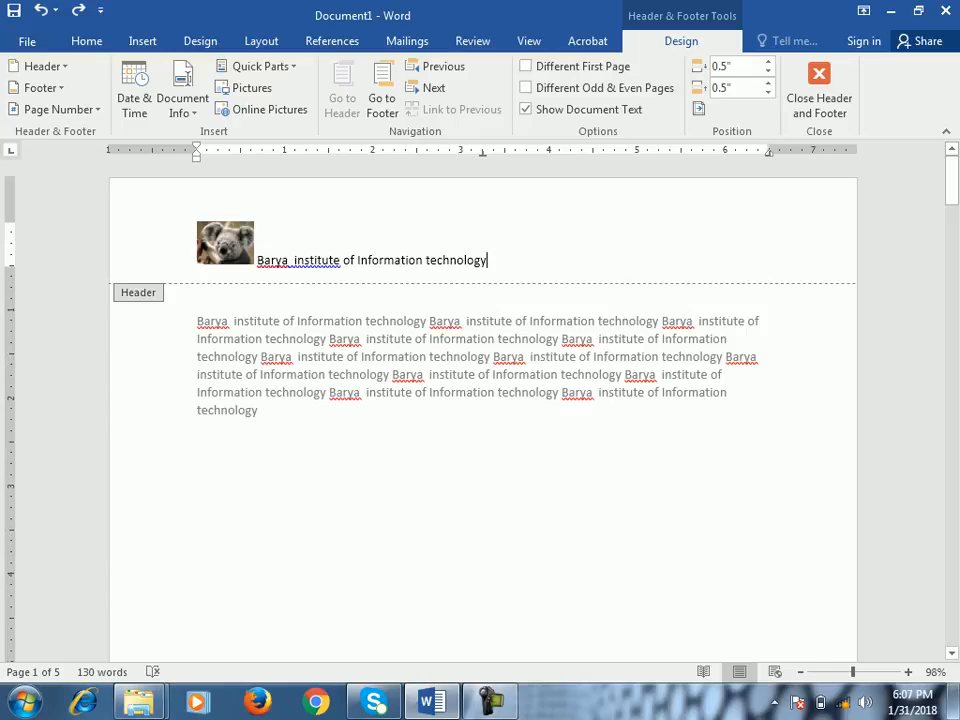
# - Try to hide the document text behind the first page's header, and leave header editing
pyautogui.click(526, 109)
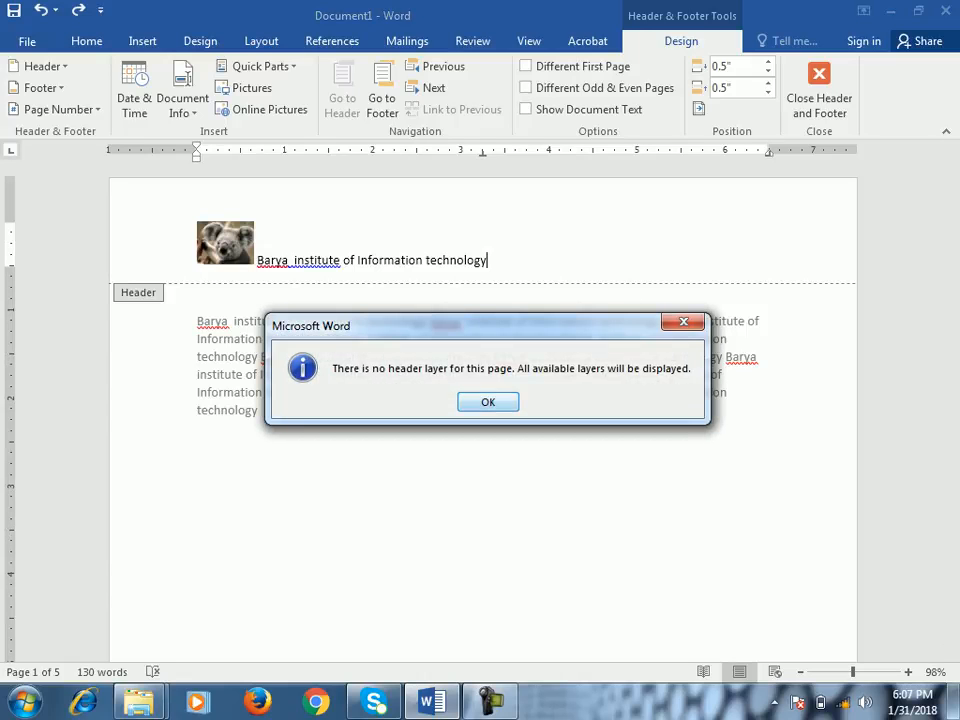
pyautogui.press('Return')
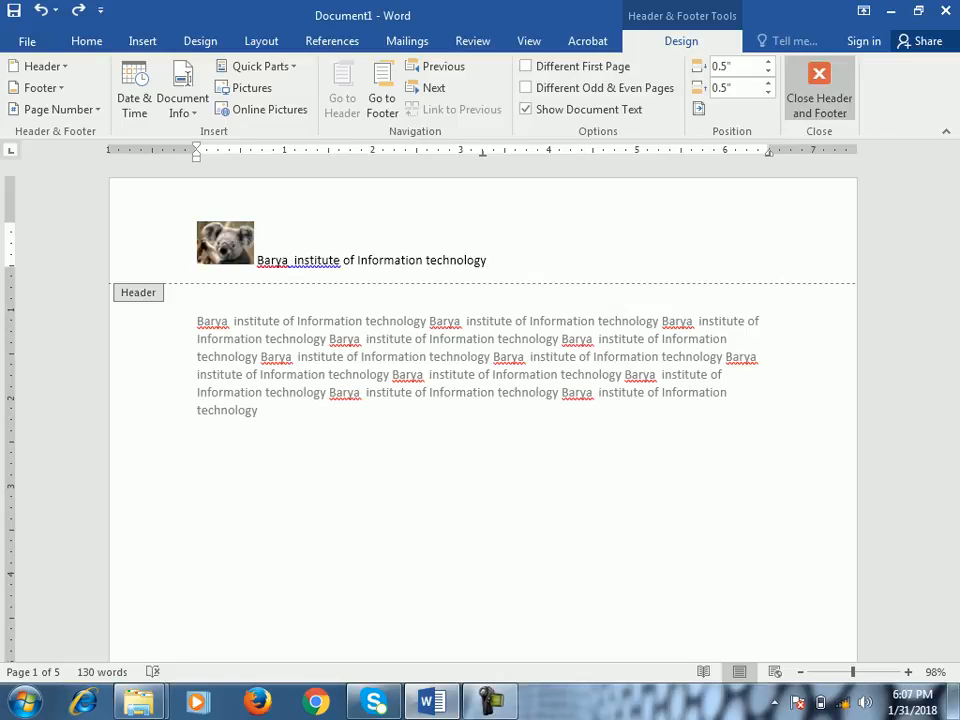
pyautogui.click(819, 92)
# - Create a new blank document and paste the copied "Barya institute of Information technology" text repeatedly into its body
pyautogui.hotkey('ctrl', 'n')
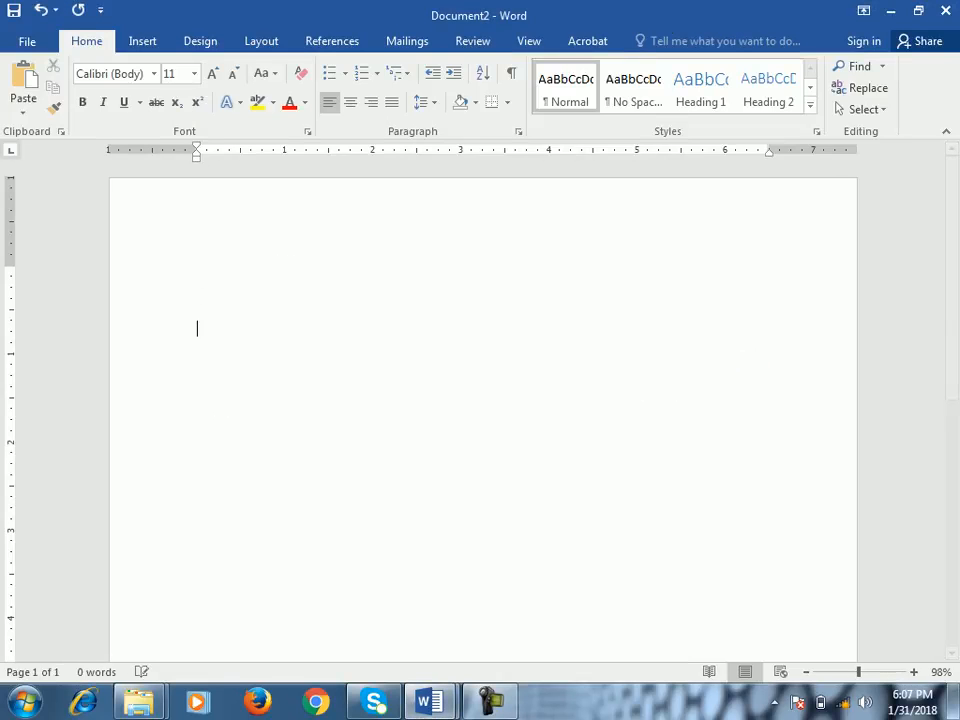
pyautogui.hotkey('ctrl', 'v')
pyautogui.hotkey('ctrl', 'v')
pyautogui.hotkey('ctrl', 'v')
pyautogui.hotkey('ctrl', 'v')
pyautogui.hotkey('ctrl', 'v')
pyautogui.hotkey('ctrl', 'v')
pyautogui.hotkey('ctrl', 'v')
pyautogui.hotkey('ctrl', 'v')
pyautogui.hotkey('ctrl', 'v')
pyautogui.hotkey('ctrl', 'v')
pyautogui.hotkey('ctrl', 'v')
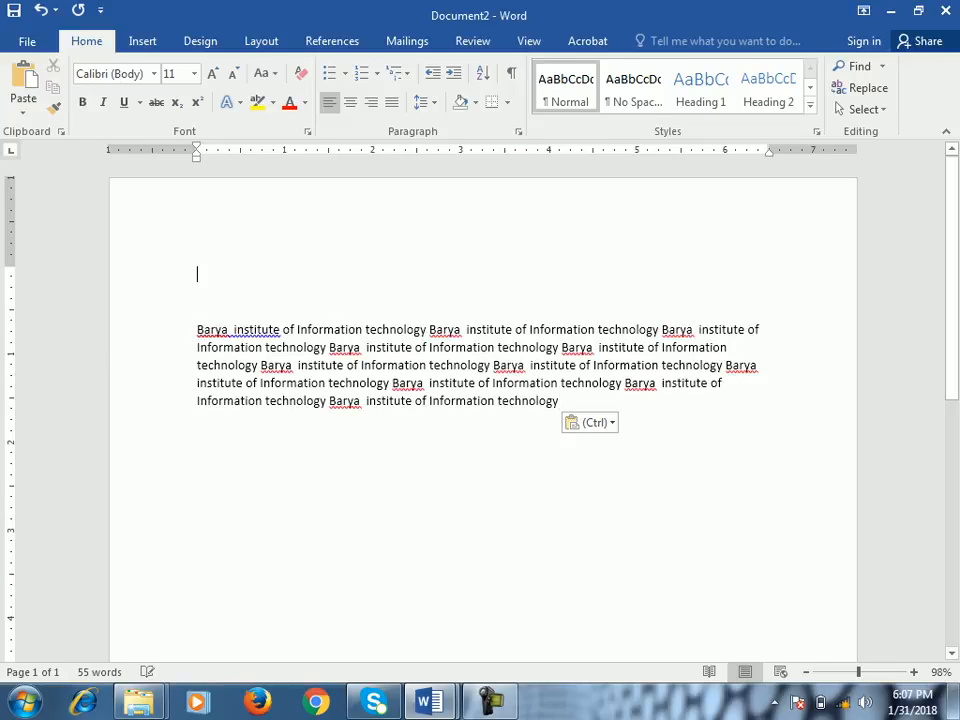
# - Open the new document's header, hide the document text, and show it again
pyautogui.doubleClick(197, 272)
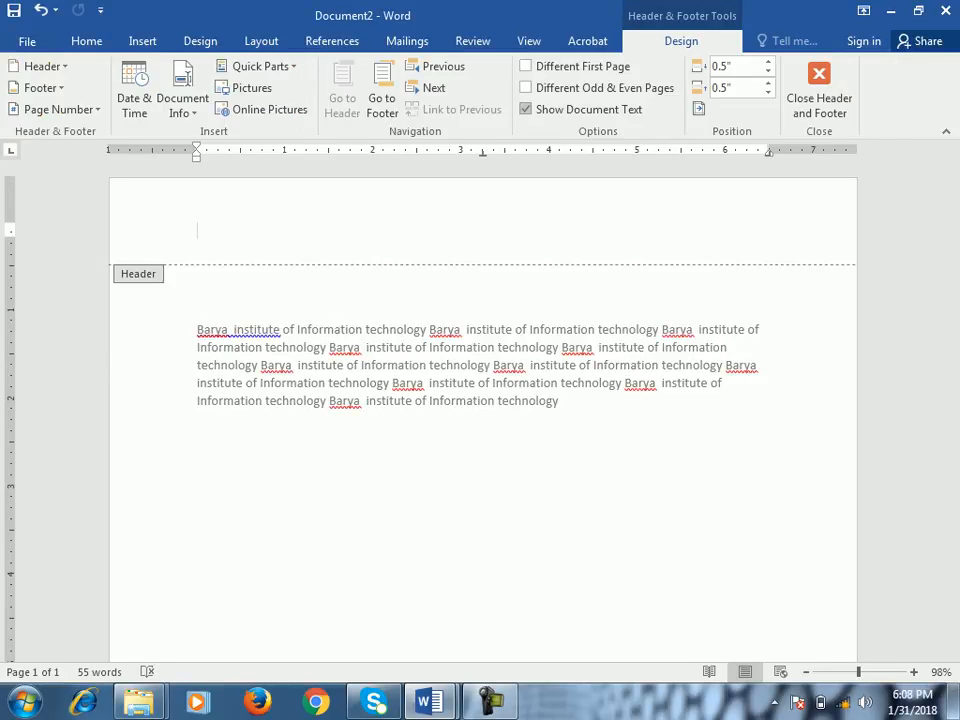
pyautogui.click(525, 109)
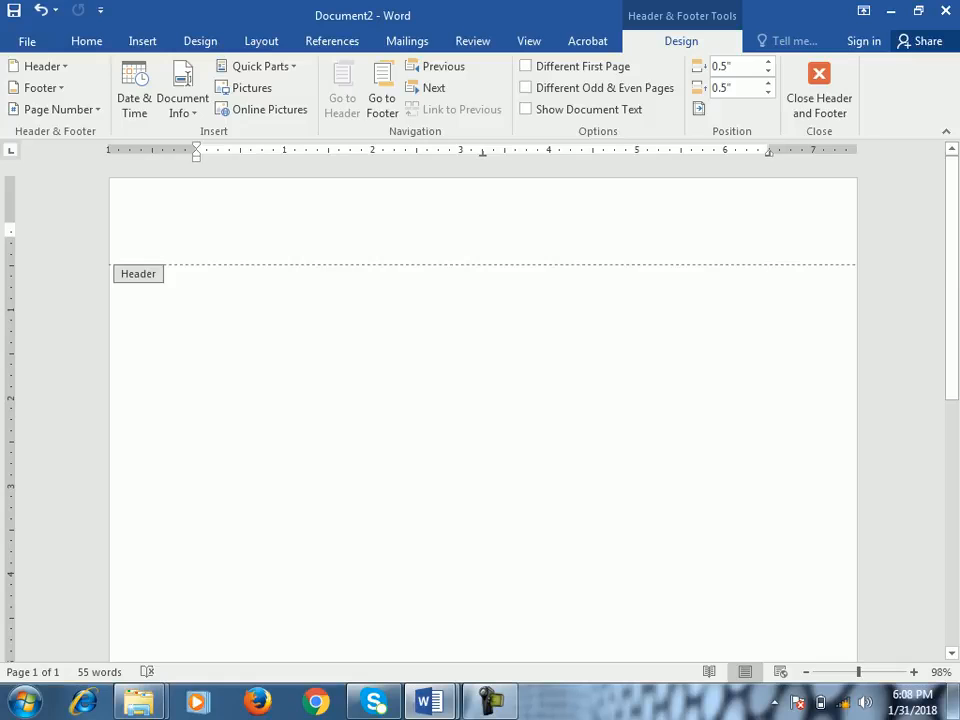
pyautogui.click(525, 109)
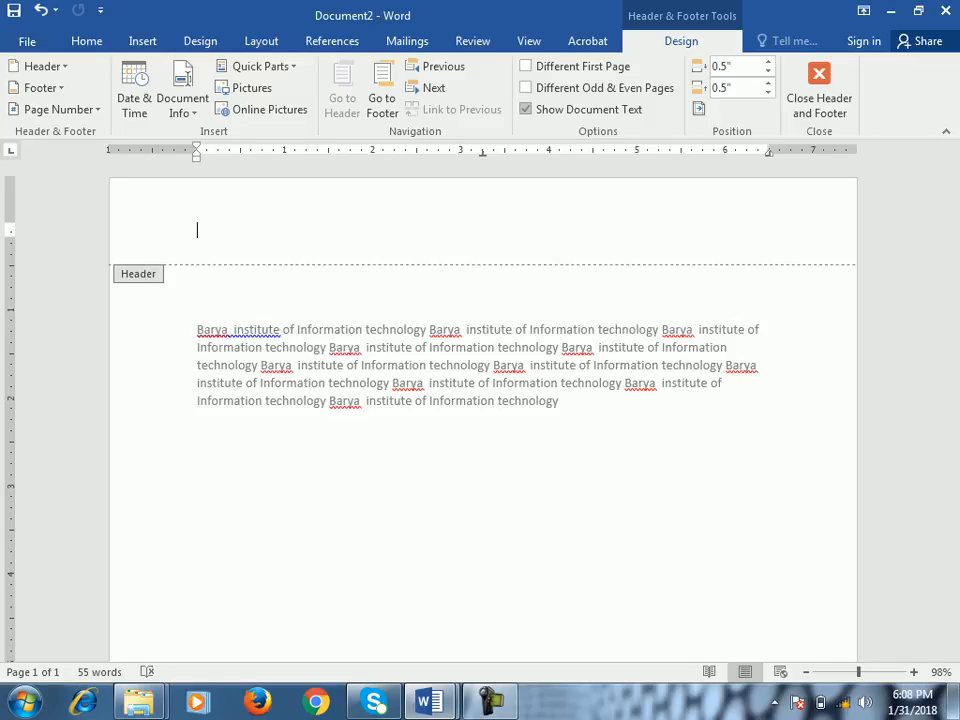
# - Paste "Barya institute of Information technology" into the header, hide the document text, and close header editing
pyautogui.write('Barya  institute of Information technology')
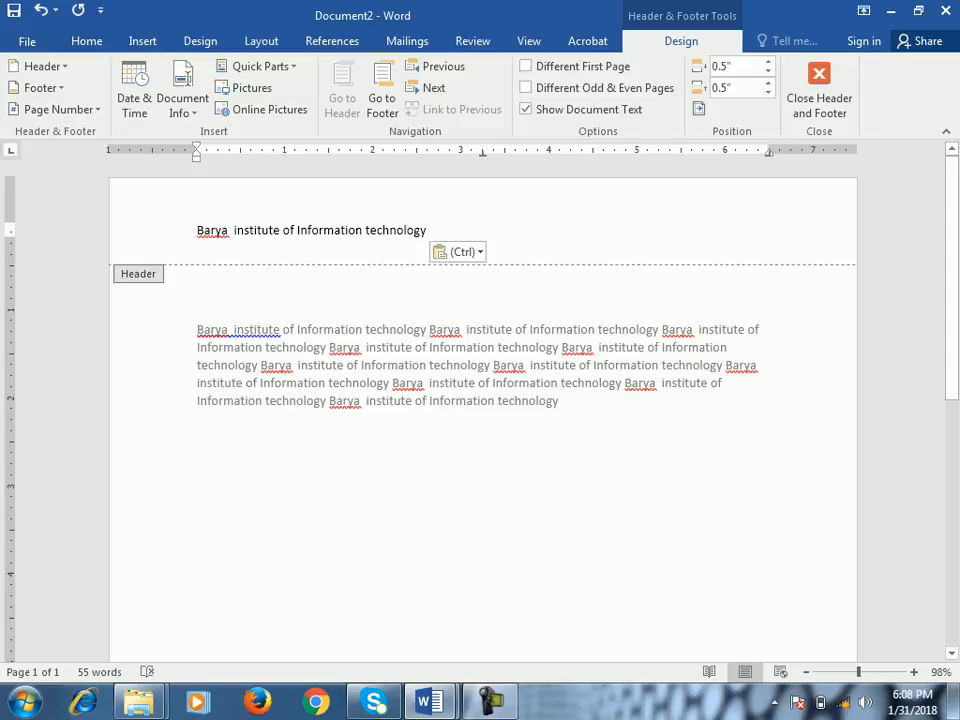
pyautogui.click(525, 109)
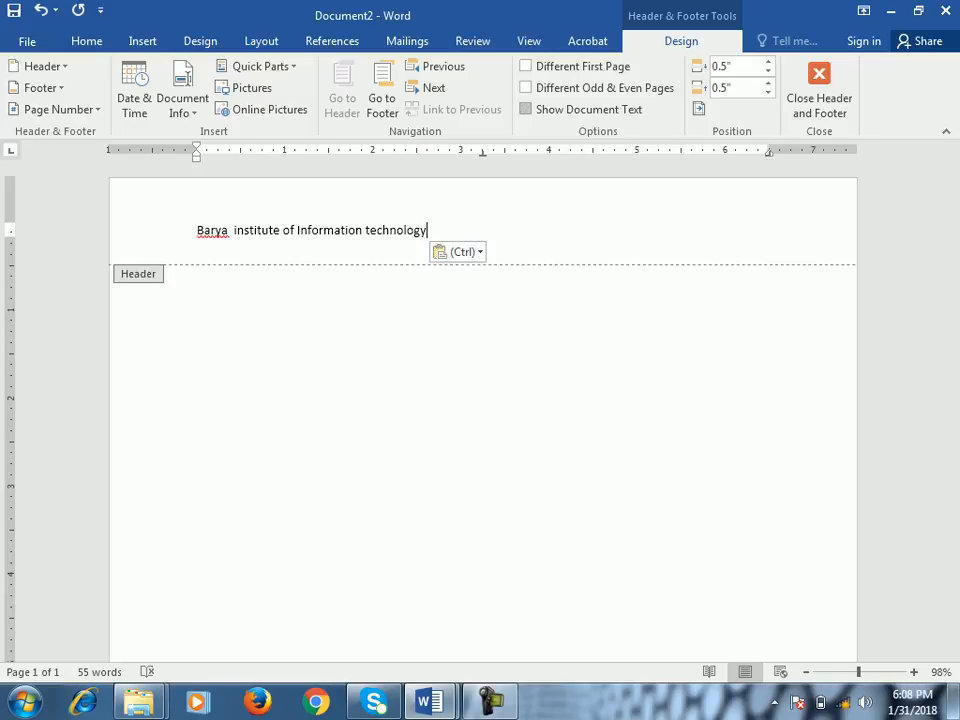
pyautogui.click(819, 90)
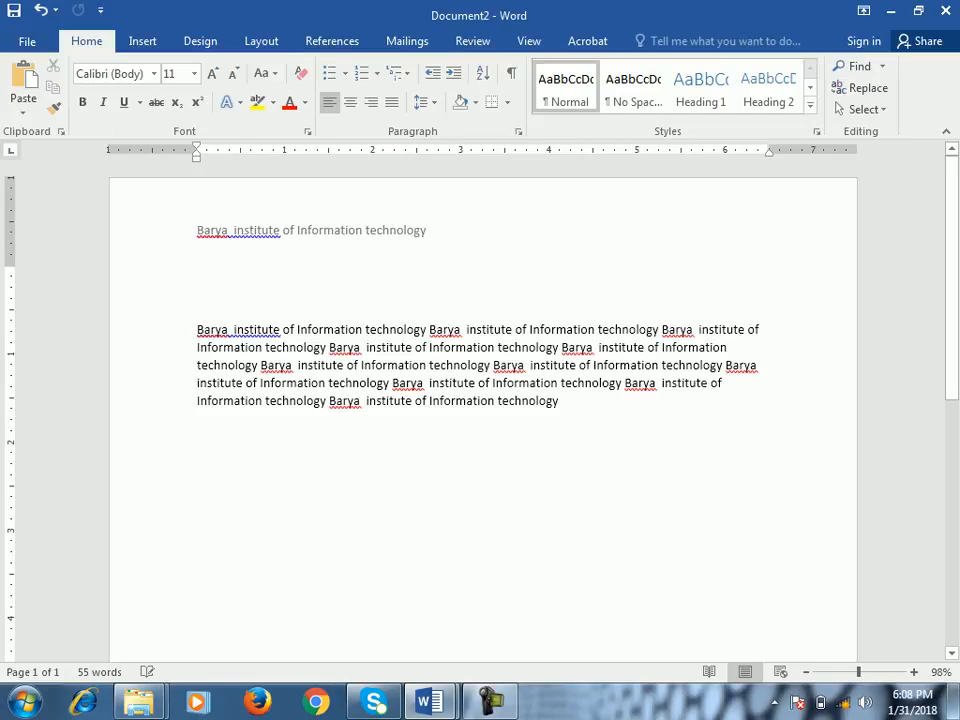
# - Reopen the header with the pasted text and switch Show Document Text off and on again
pyautogui.doubleClick(212, 230)
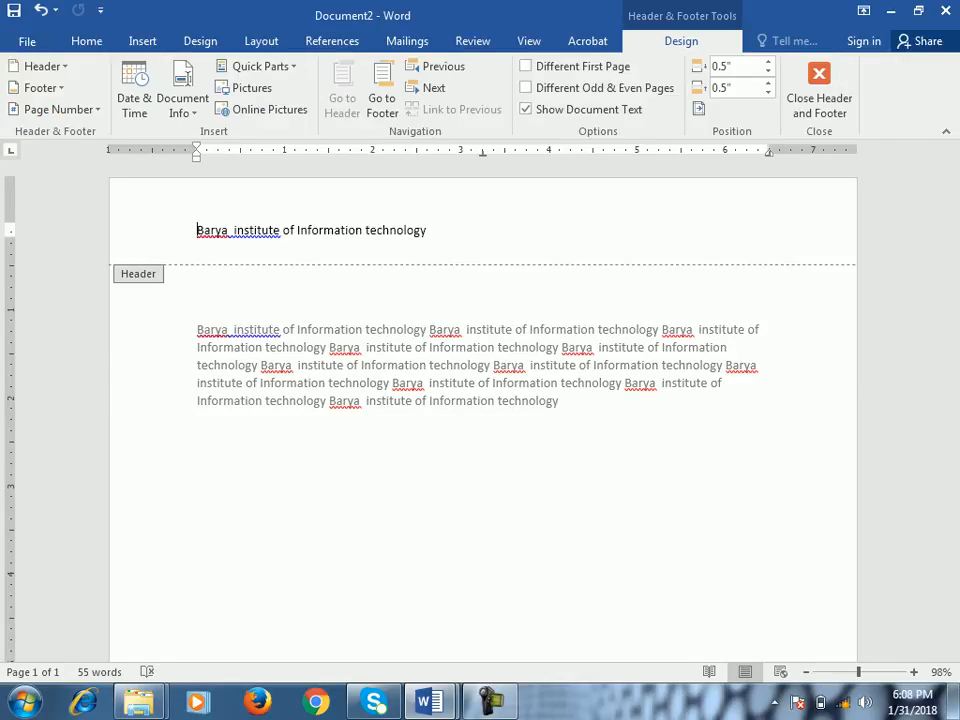
pyautogui.click(525, 109)
pyautogui.click(525, 109)
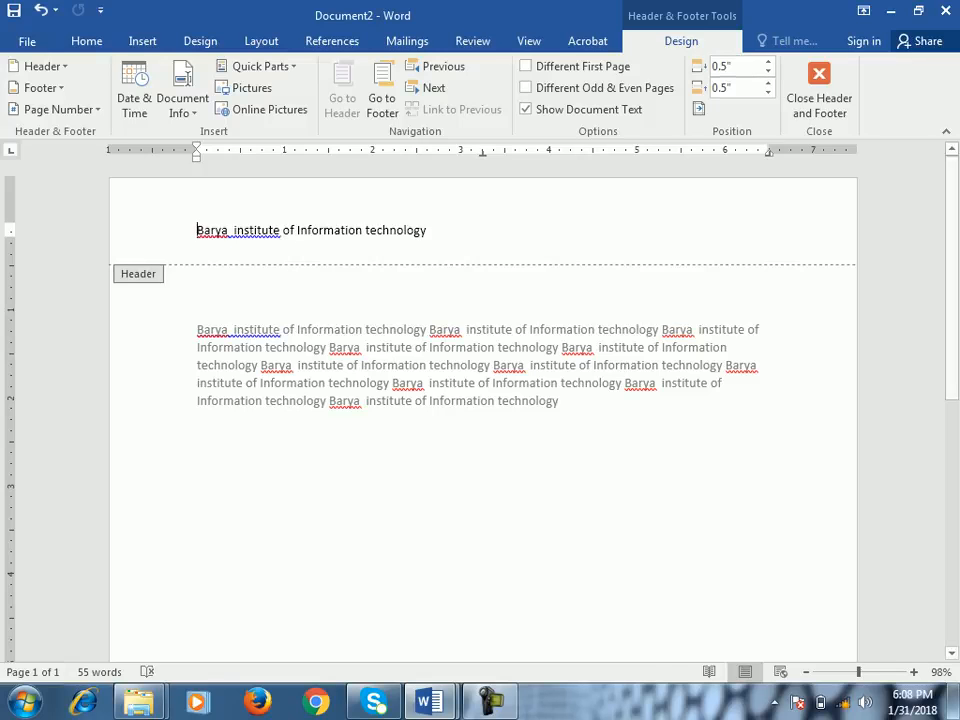
# - Switch back to Document1 and move its header to 1" from the top of the page
pyautogui.moveTo(428, 702)
pyautogui.click(335, 560)
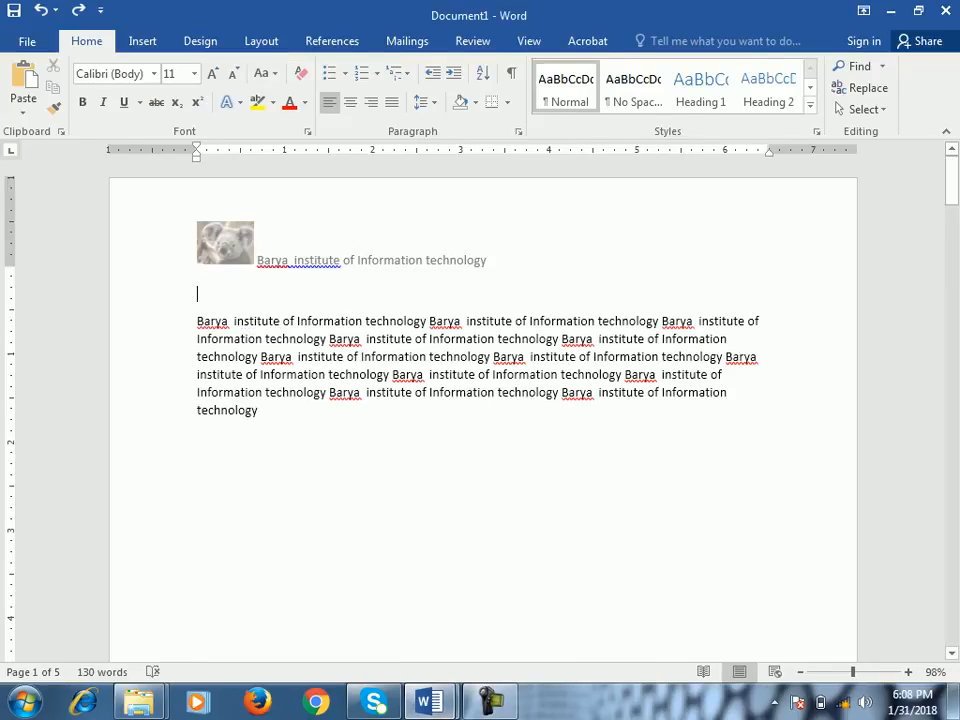
pyautogui.doubleClick(270, 256)
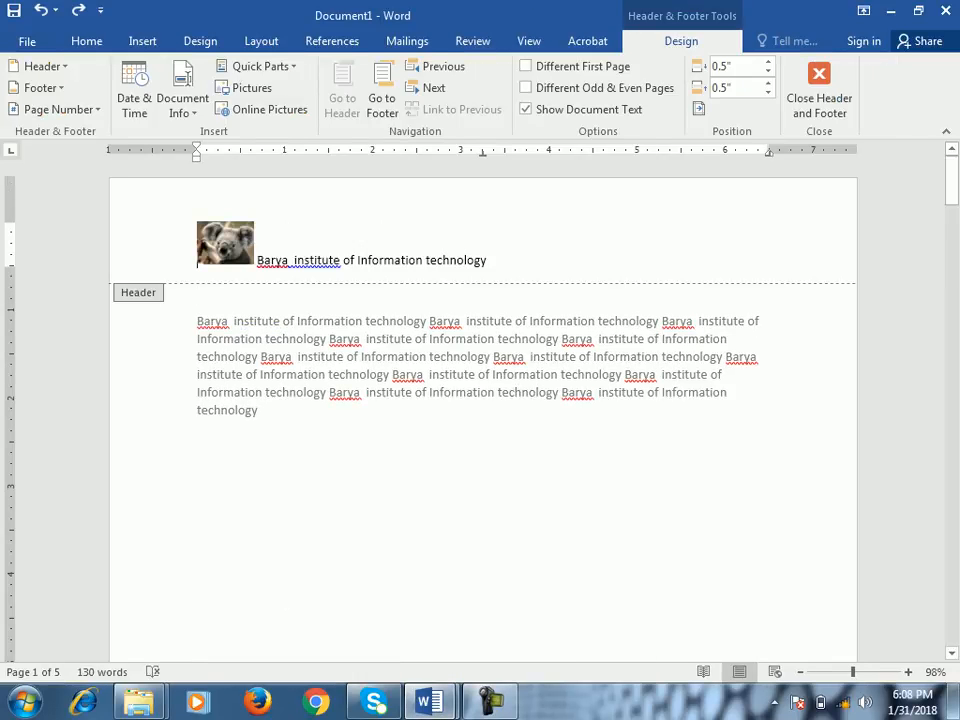
pyautogui.moveTo(10, 222)
pyautogui.mouseDown()
pyautogui.moveTo(10, 266)
pyautogui.moveTo(10, 211)
pyautogui.mouseUp()
pyautogui.doubleClick(270, 256)
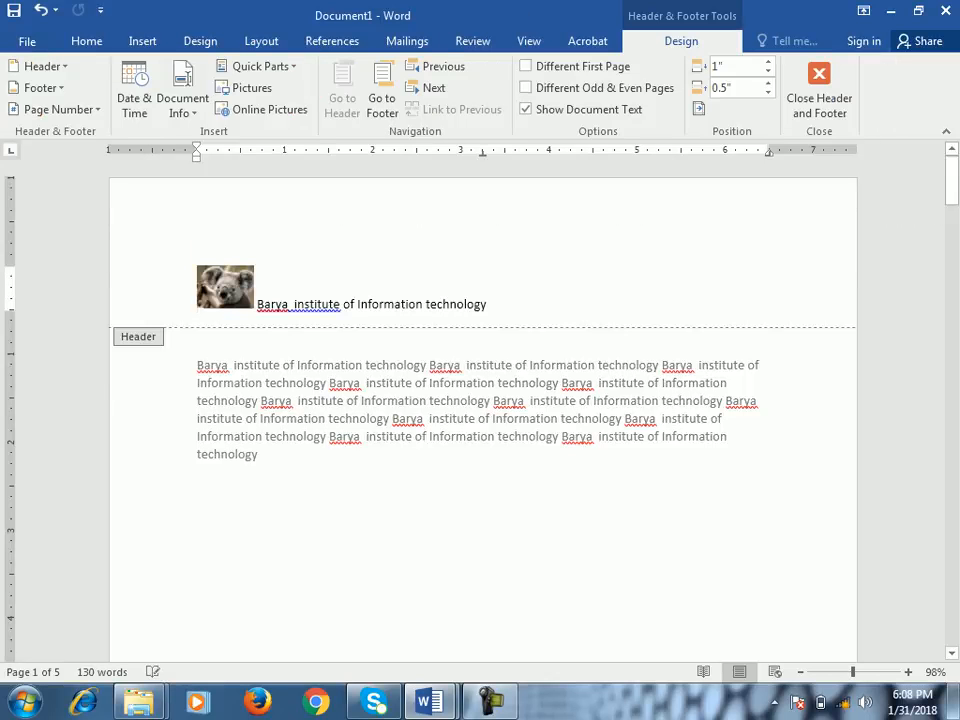
# - Reopen the first page's header and reduce its distance from the page top to 0.4"
pyautogui.moveTo(10, 311); pyautogui.dragTo(10, 395)
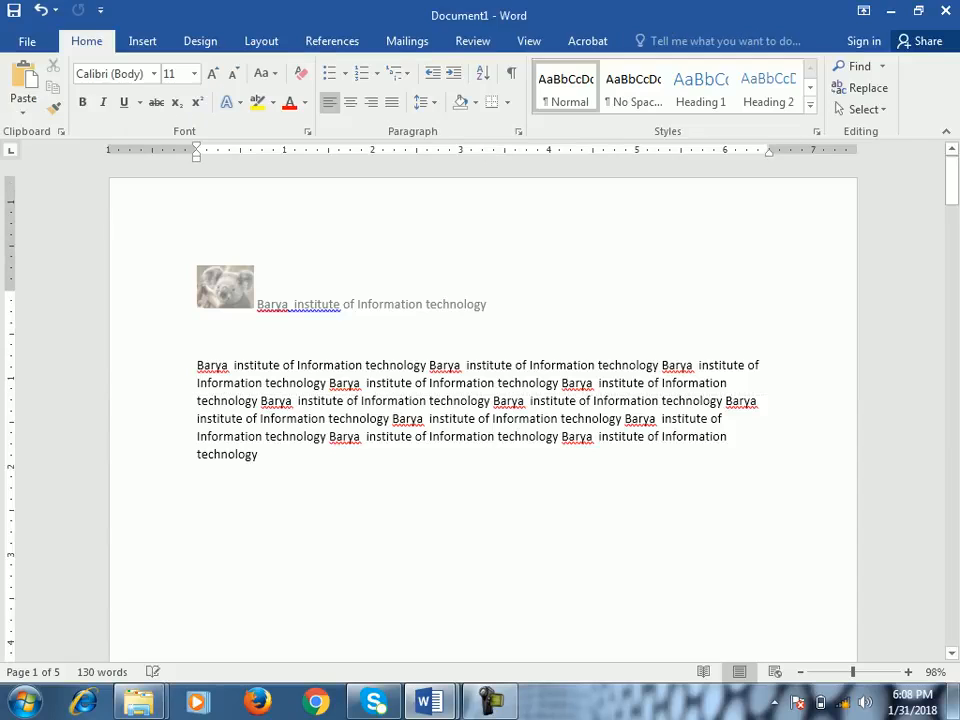
pyautogui.doubleClick(300, 288)
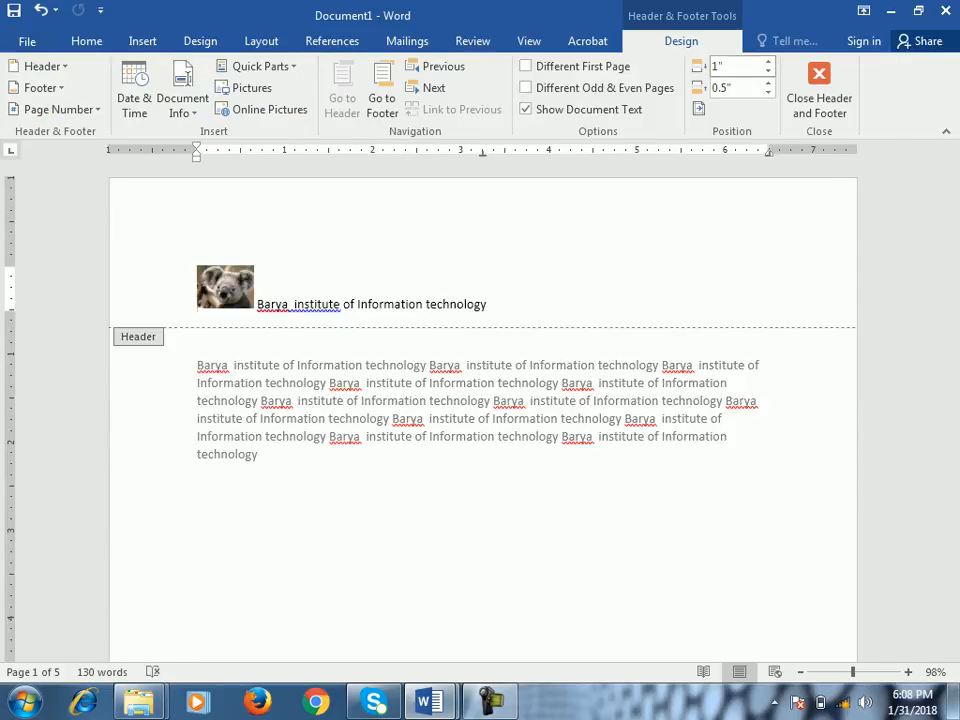
pyautogui.click(768, 71)
pyautogui.click(768, 71)
pyautogui.click(768, 71)
pyautogui.click(768, 71)
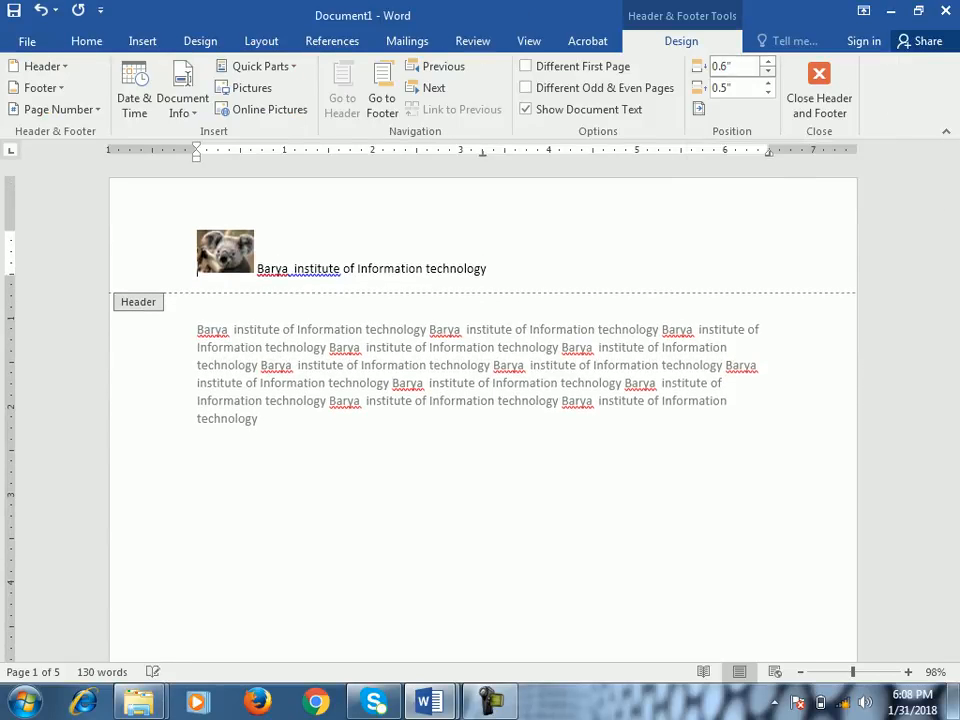
pyautogui.click(768, 71)
pyautogui.click(768, 71)
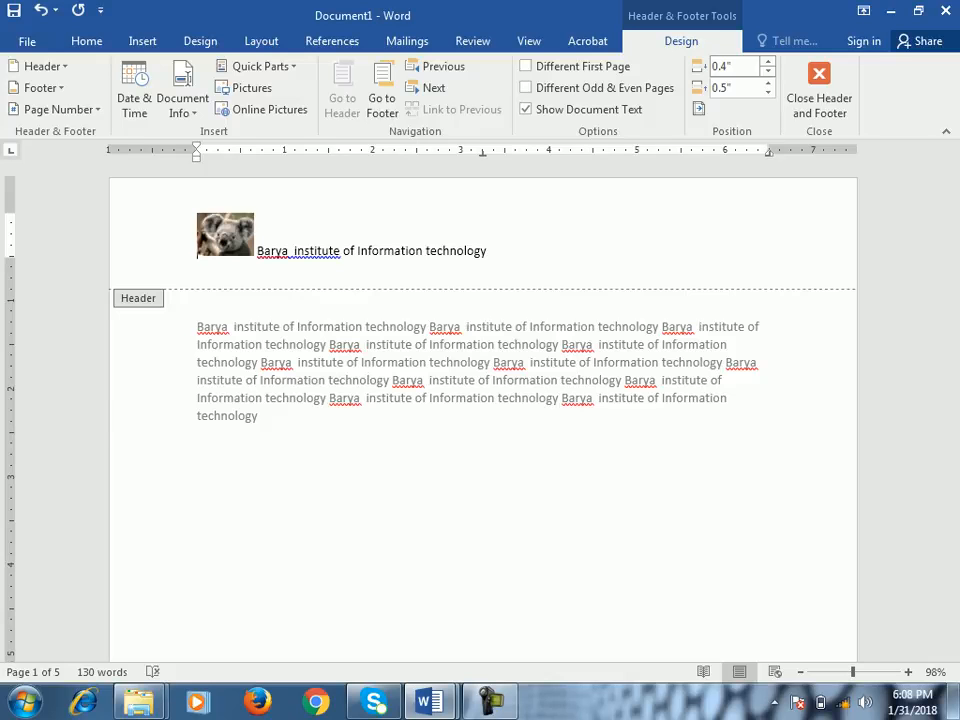
# - Increase the header's distance from the page top to 1.2", and bring it back down to 0.5"
pyautogui.click(768, 62)
pyautogui.click(768, 62)
pyautogui.click(768, 62)
pyautogui.click(768, 62)
pyautogui.click(768, 62)
pyautogui.click(768, 62)
pyautogui.click(768, 62)
pyautogui.click(768, 62)
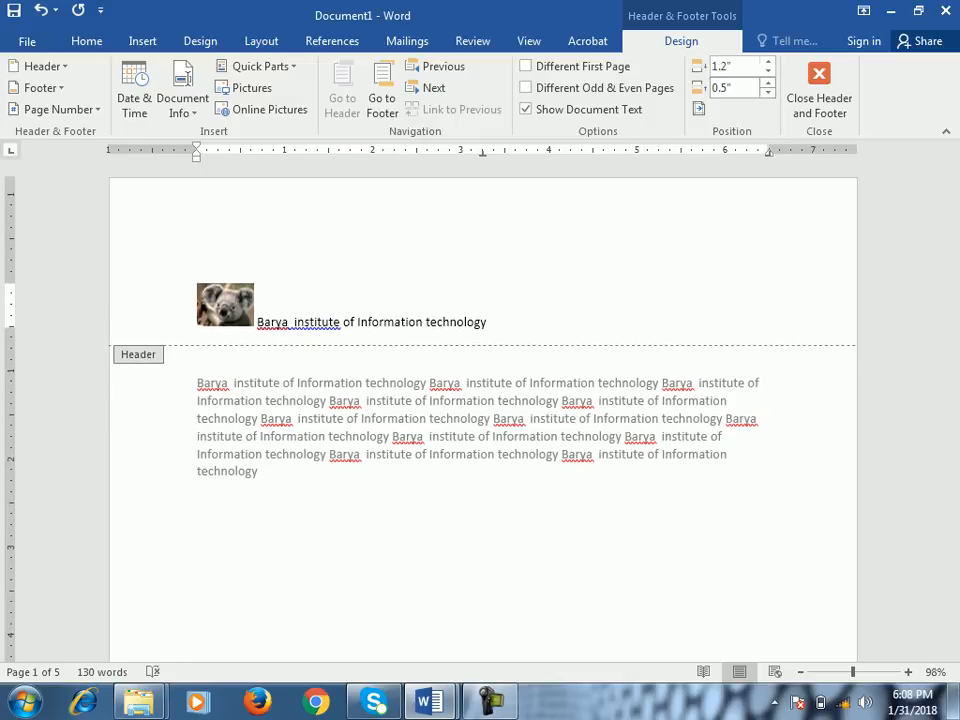
pyautogui.click(768, 71)
pyautogui.click(768, 71)
pyautogui.click(768, 71)
pyautogui.click(768, 71)
pyautogui.click(768, 71)
pyautogui.click(768, 71)
pyautogui.click(768, 71)
# - Go to the first page's footer, increase its distance from the page bottom to 1.2", and reduce it again
pyautogui.scroll(-7, 483, 410)
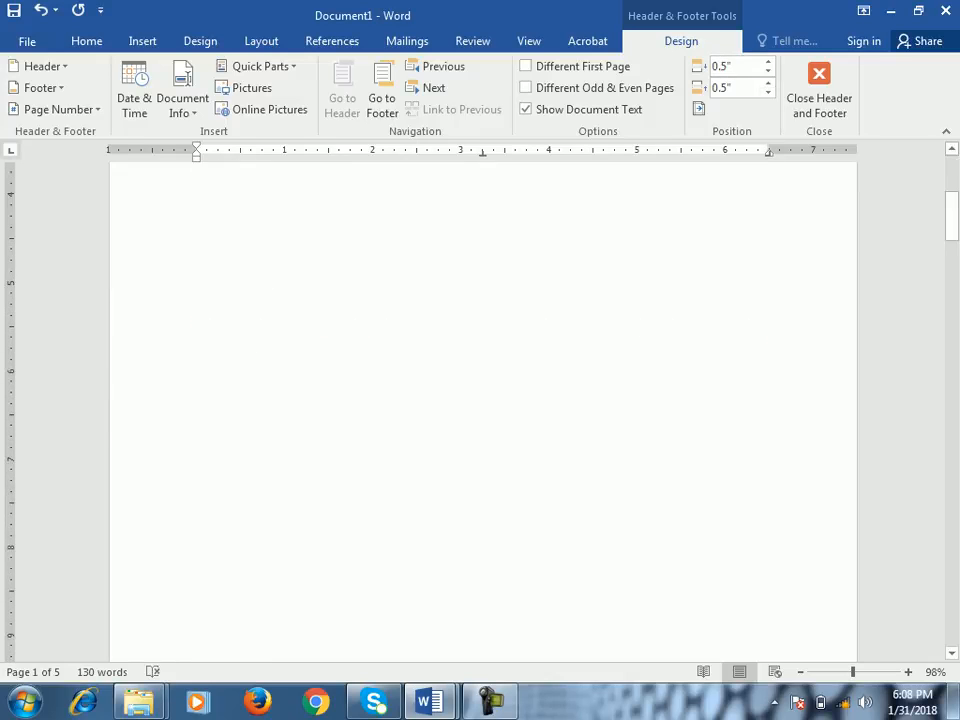
pyautogui.scroll(-6, 483, 410)
pyautogui.click(237, 361)
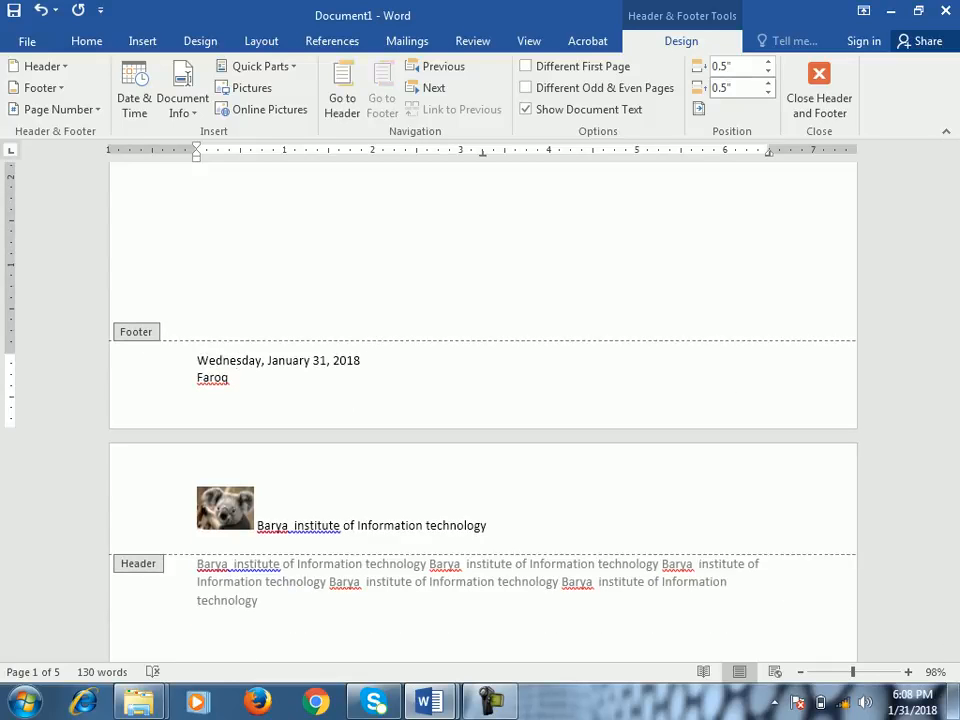
pyautogui.click(768, 83)
pyautogui.click(768, 83)
pyautogui.click(768, 83)
pyautogui.click(768, 83)
pyautogui.click(768, 83)
pyautogui.click(768, 83)
pyautogui.click(768, 83)
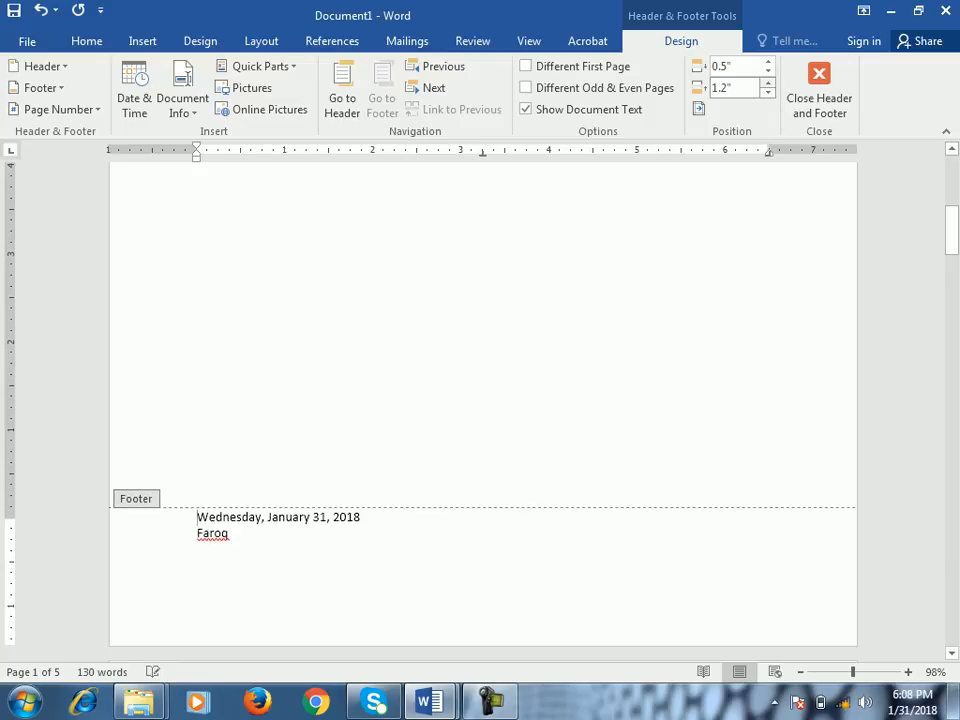
pyautogui.click(768, 93)
pyautogui.click(768, 93)
pyautogui.click(768, 93)
pyautogui.click(768, 93)
pyautogui.click(768, 93)
pyautogui.click(768, 93)
# - Raise the footer to about 1.44" from the page bottom and check its position on the first page
pyautogui.scroll(-5, 483, 410)
pyautogui.moveTo(10, 309); pyautogui.dragTo(10, 237)
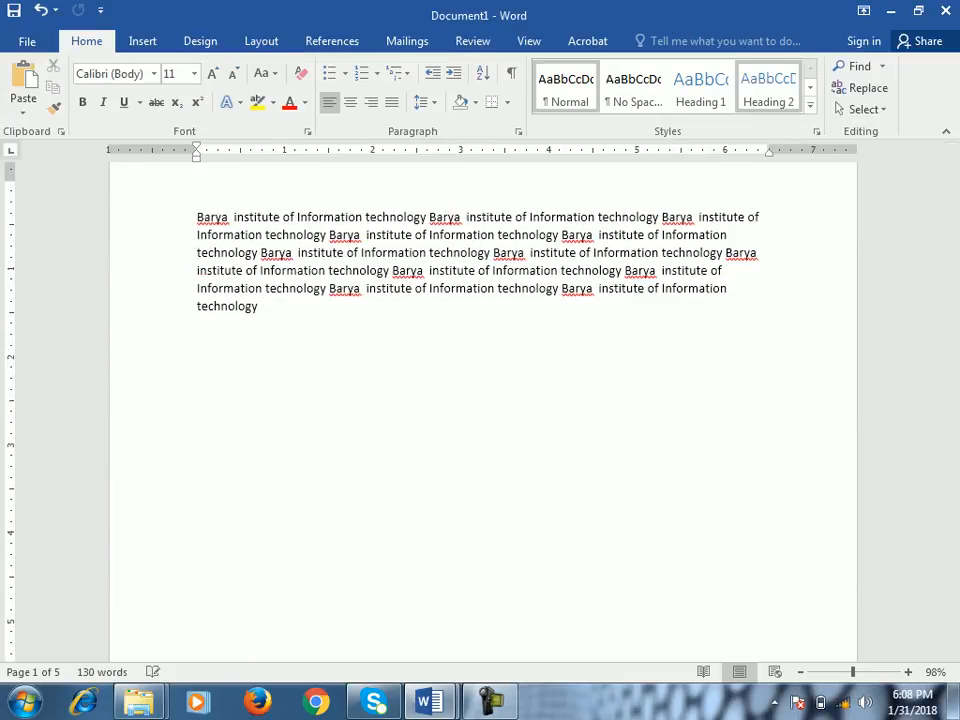
pyautogui.scroll(-5, 483, 410)
pyautogui.scroll(-1, 483, 410)
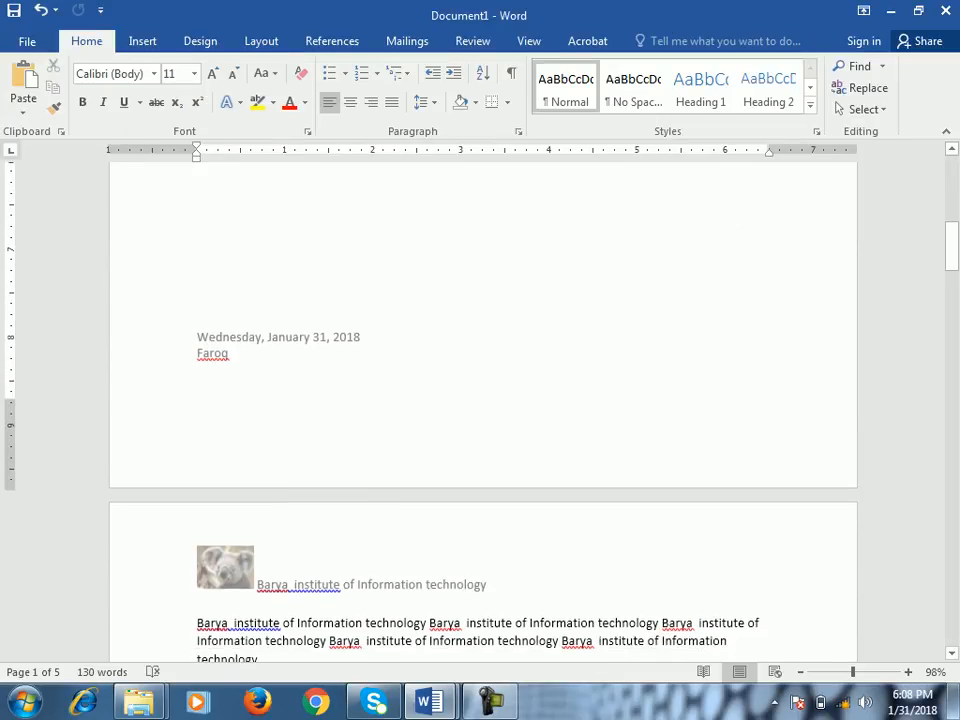
# - Reopen the first page's footer and lower it to about 0.56" from the page bottom
pyautogui.doubleClick(212, 339)
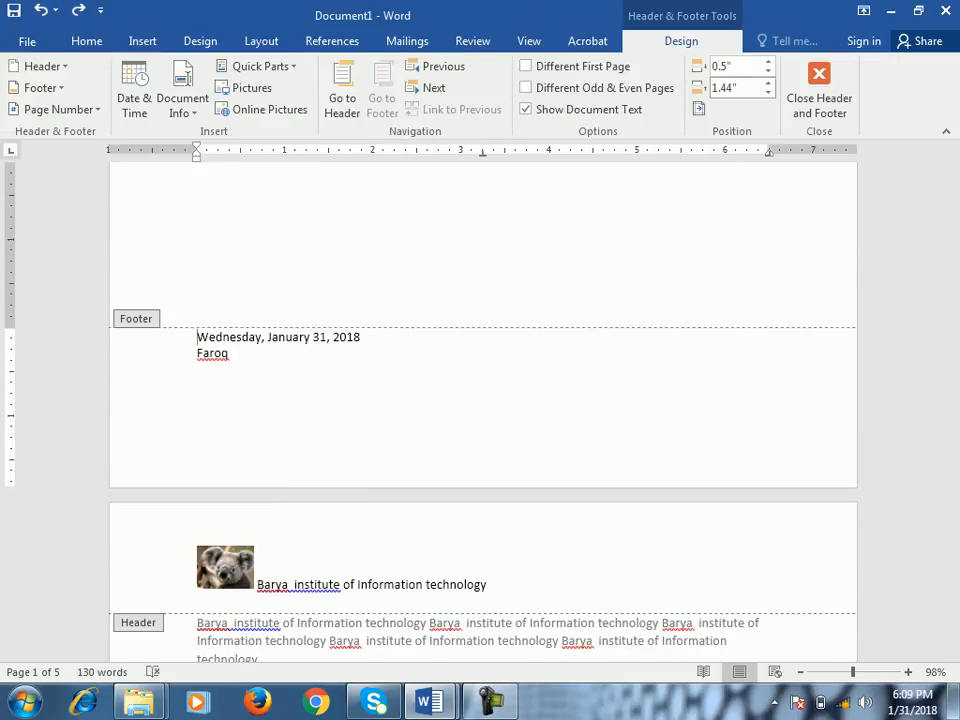
pyautogui.moveTo(11, 328); pyautogui.dragTo(11, 401)
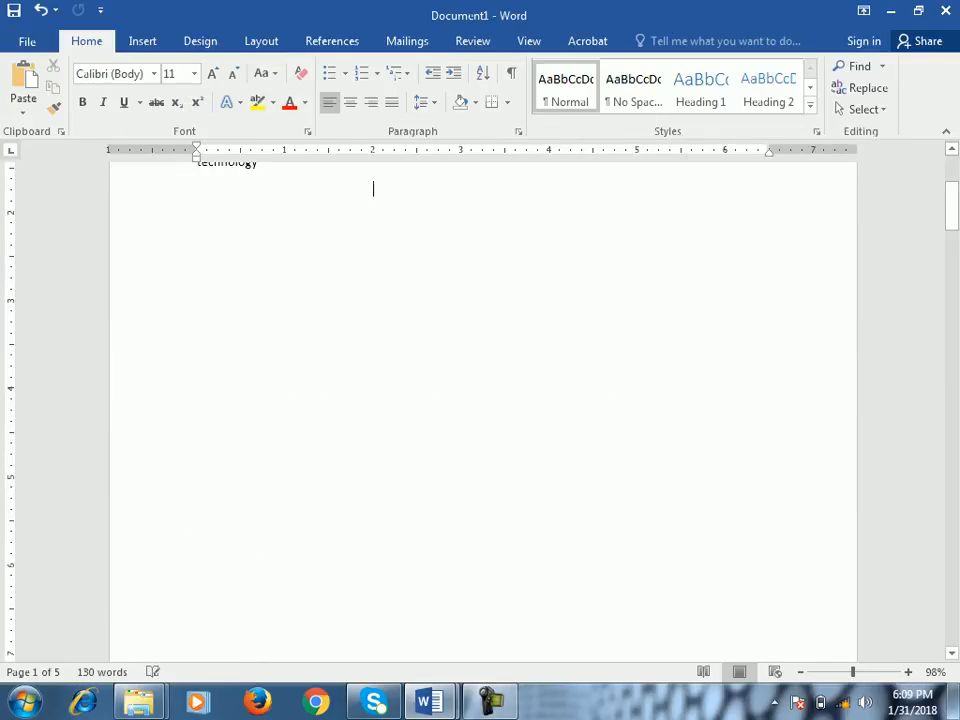
pyautogui.scroll(-7, 483, 410)
pyautogui.doubleClick(212, 482)
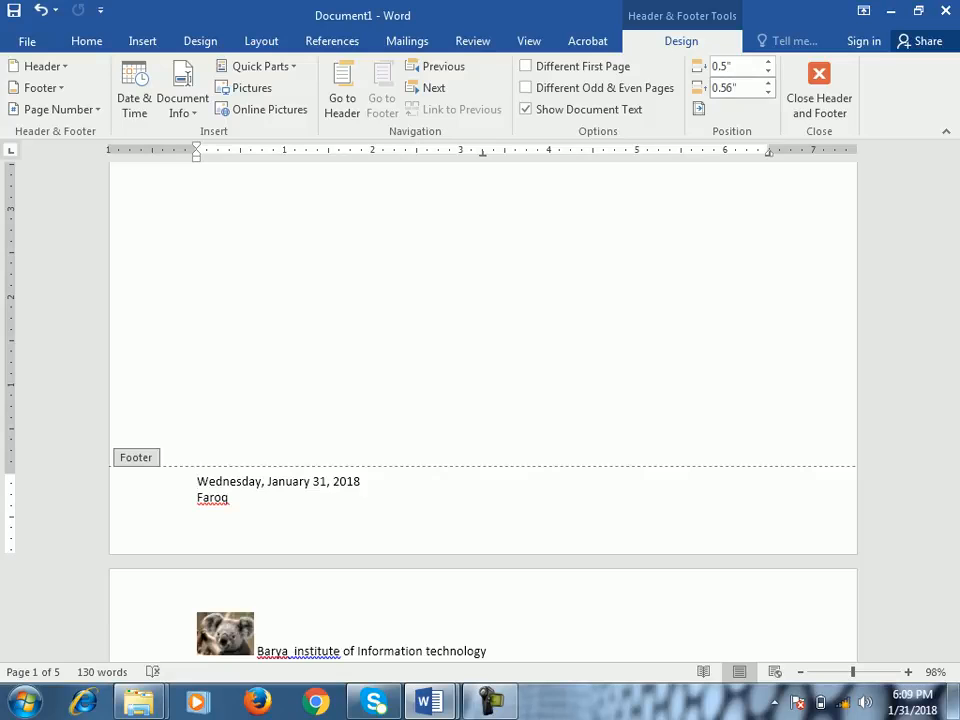
# - Move the first page's header up to about 0.38" from the page top, and return to the body text
pyautogui.scroll(-7, 147, 361)
pyautogui.click(264, 260)
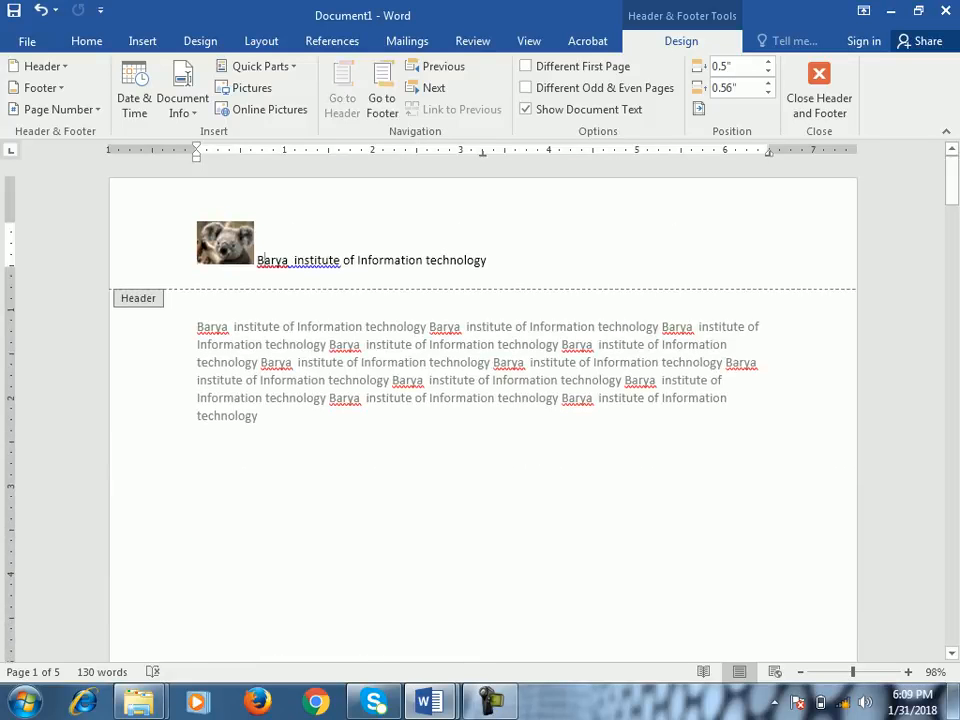
pyautogui.moveTo(11, 223)
pyautogui.mouseDown()
pyautogui.moveTo(11, 285)
pyautogui.moveTo(11, 212)
pyautogui.mouseUp()
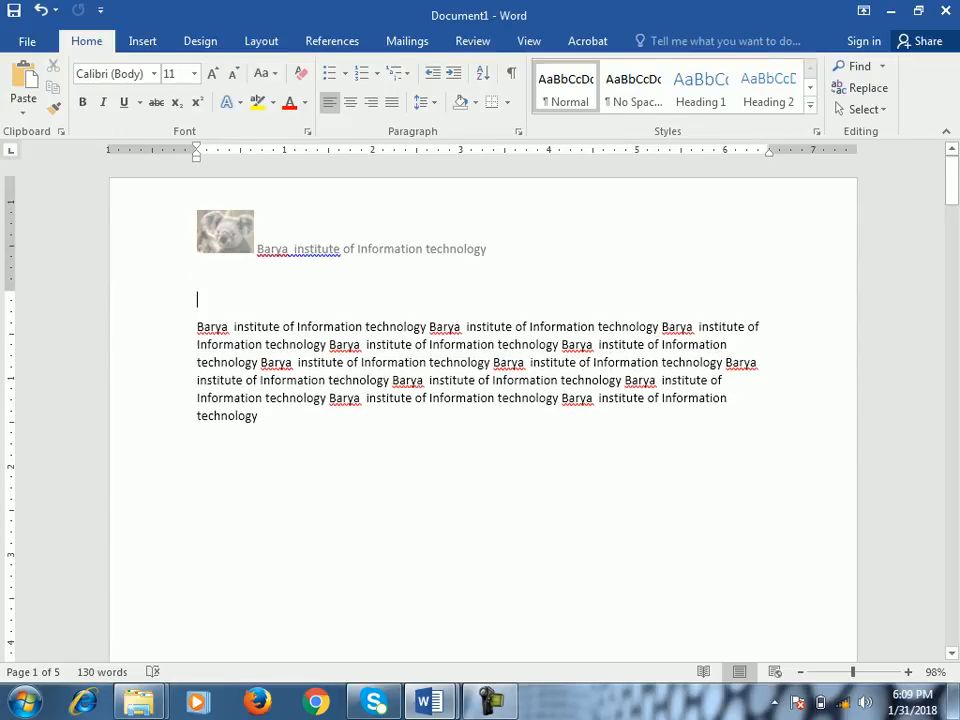
pyautogui.doubleClick(350, 248)
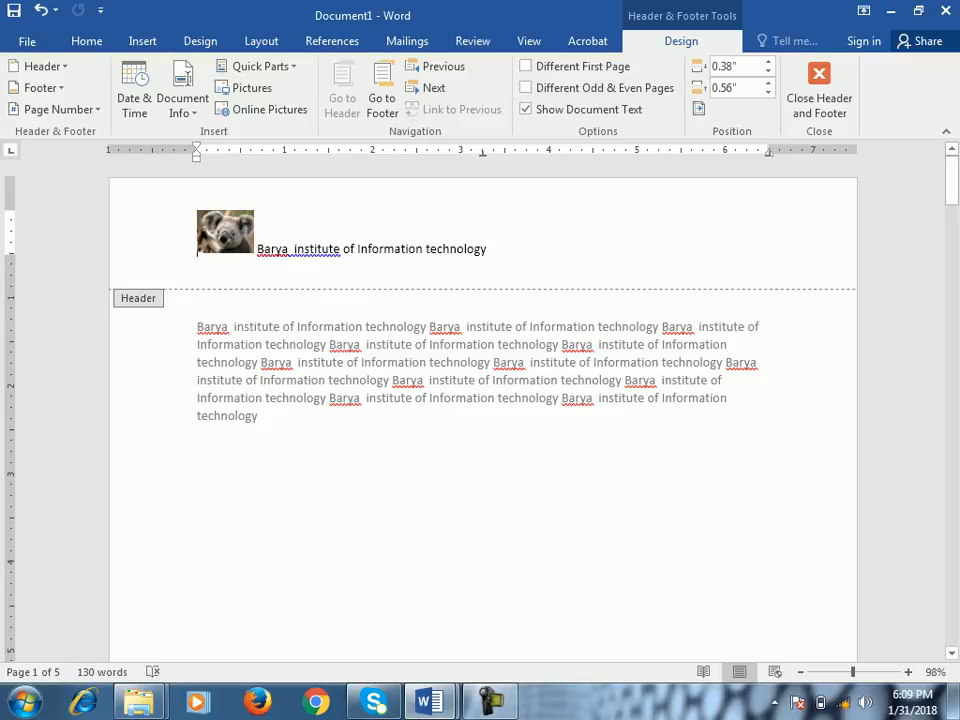
pyautogui.doubleClick(259, 416)
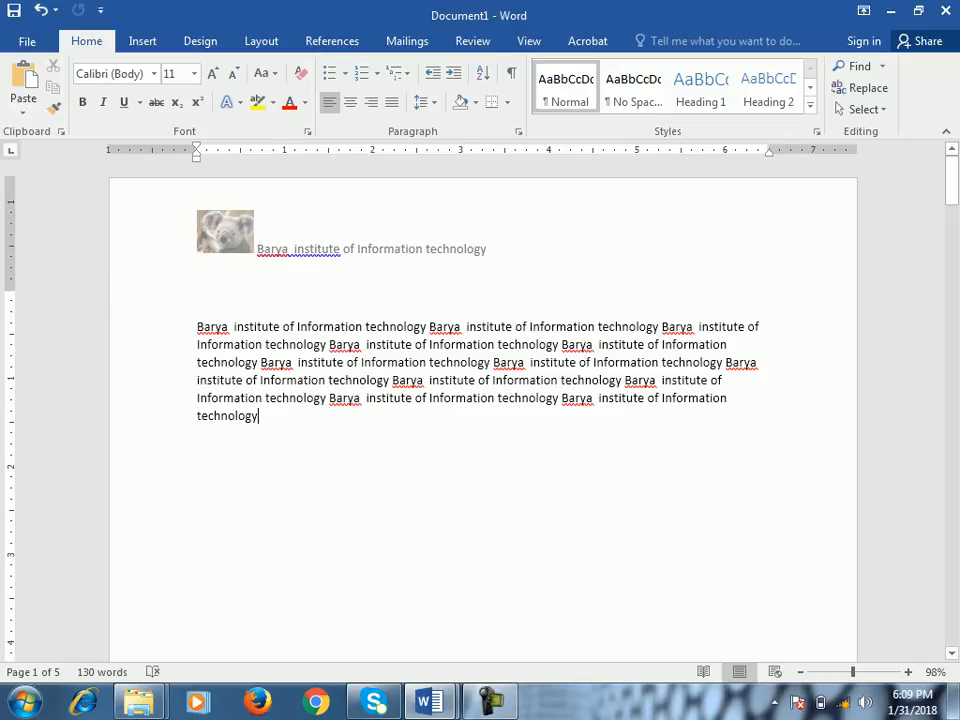
# - Add an empty line below the first page's body text, and check that page's footer and the next page's header
pyautogui.press('Return')
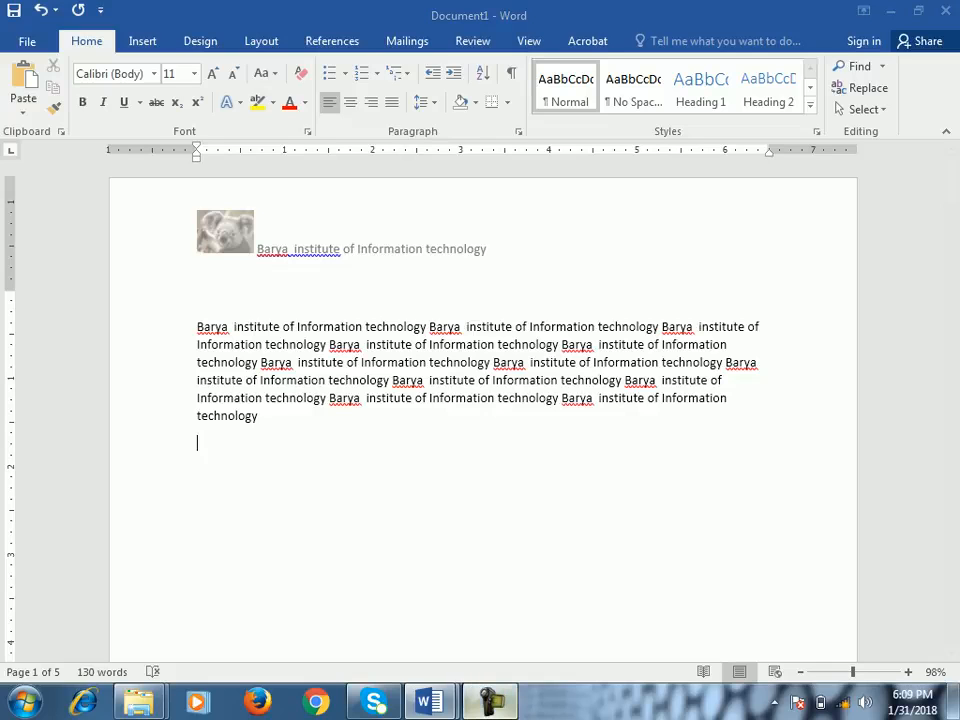
pyautogui.hotkey('ctrl', 'Home')
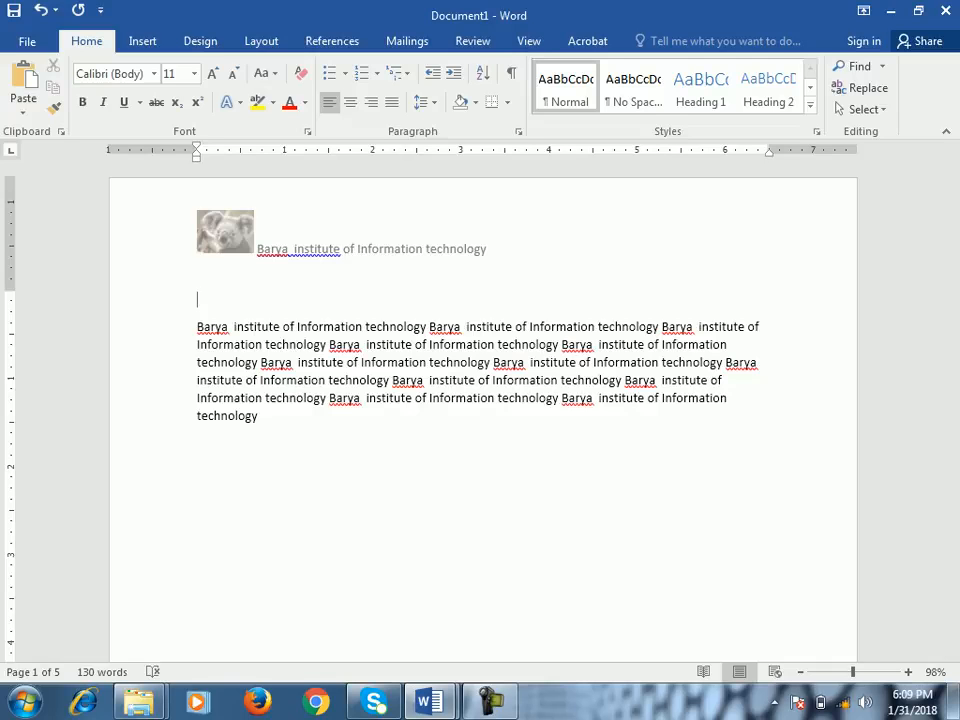
pyautogui.scroll(-10, 483, 415)
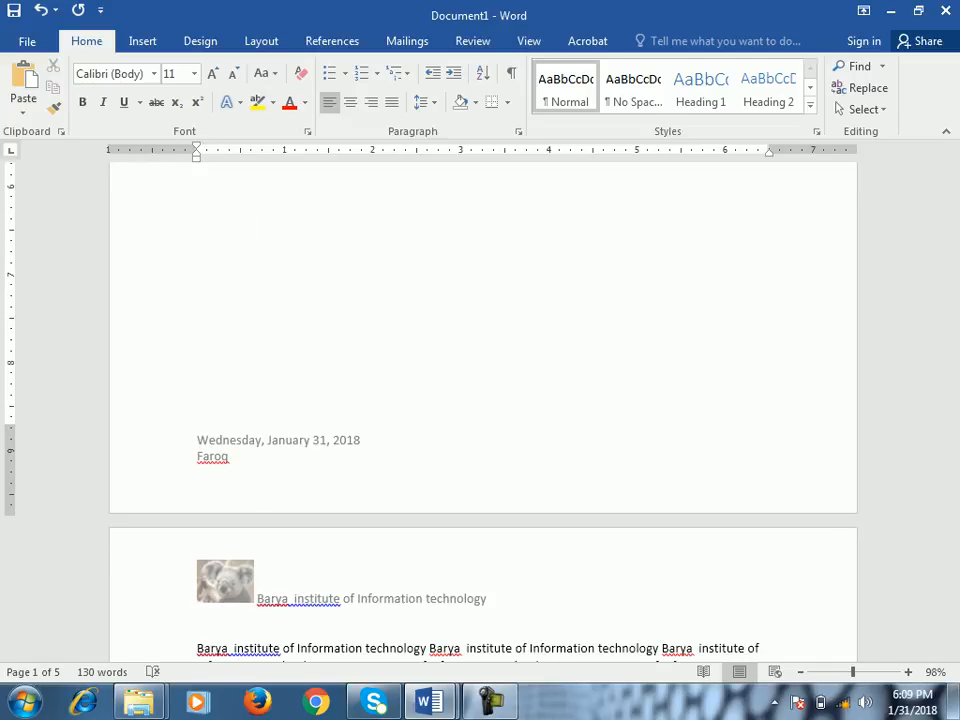
# - Shift the first page's top margin up slightly so the body text starts a little closer to the header
pyautogui.scroll(10, 483, 415)
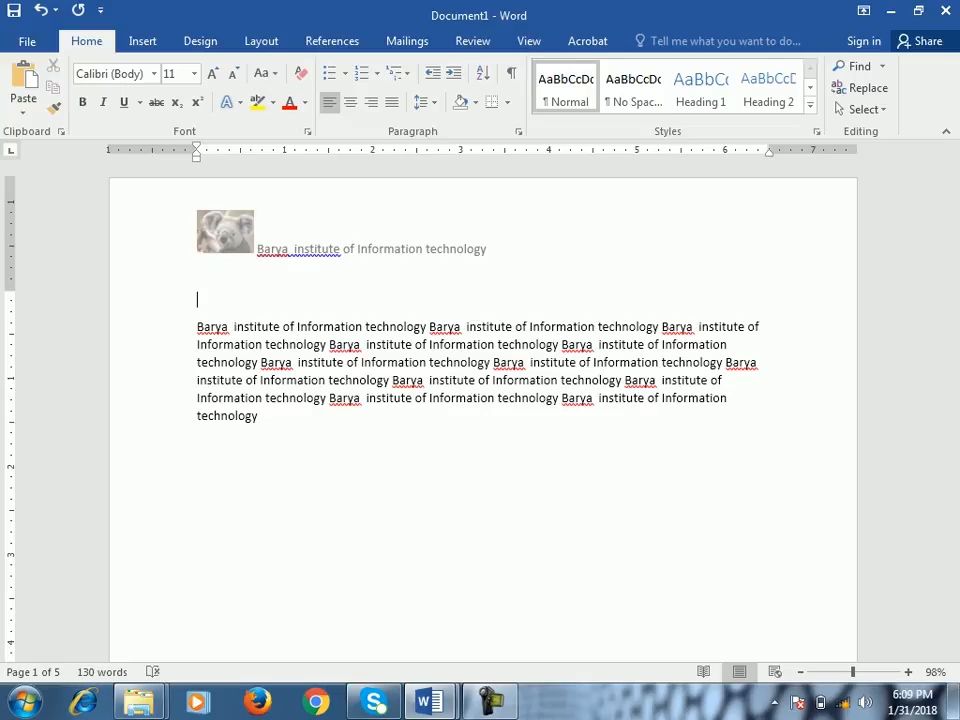
pyautogui.moveTo(10, 290)
pyautogui.mouseDown()
pyautogui.moveTo(10, 396)
pyautogui.moveTo(10, 263)
pyautogui.moveTo(10, 287)
pyautogui.mouseUp()
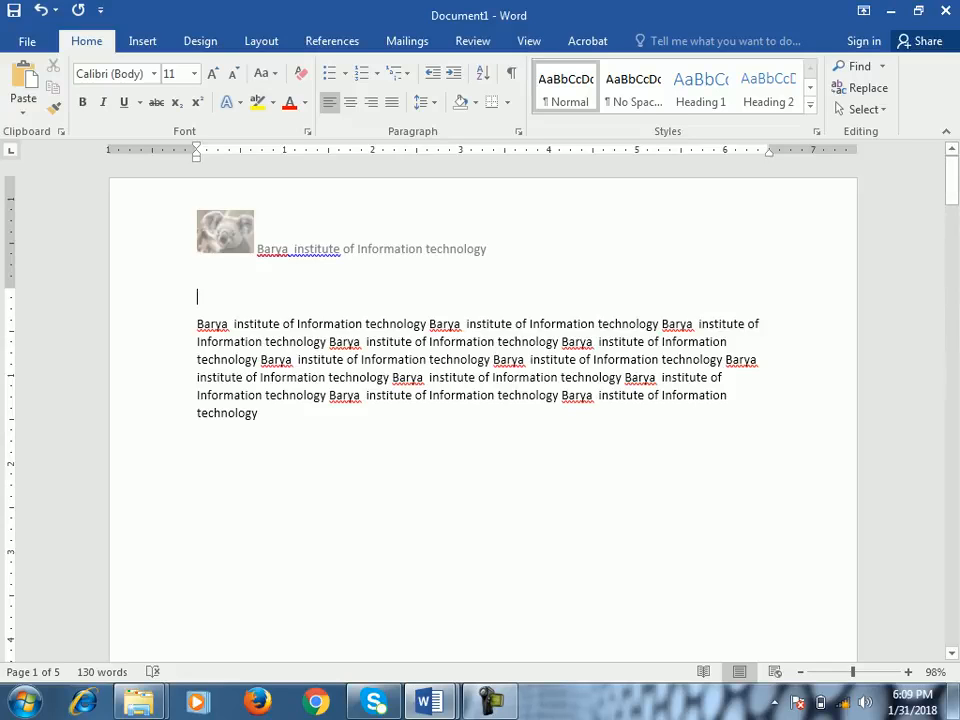
pyautogui.click(529, 41)
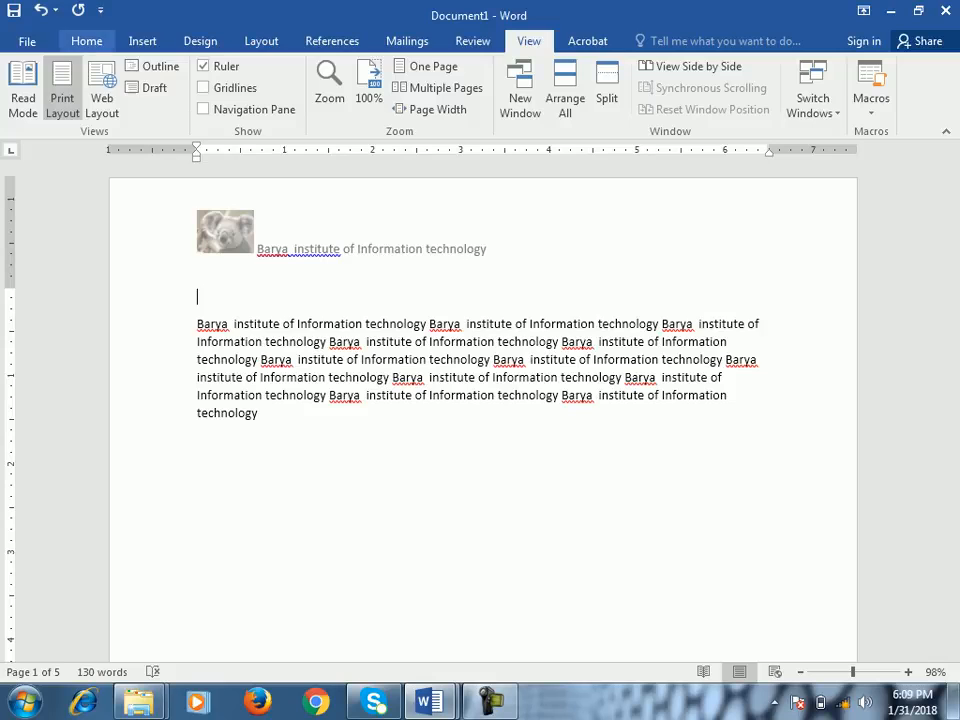
# - Open the first page's header for editing and return to the body text, repeating this three times
pyautogui.doubleClick(371, 247)
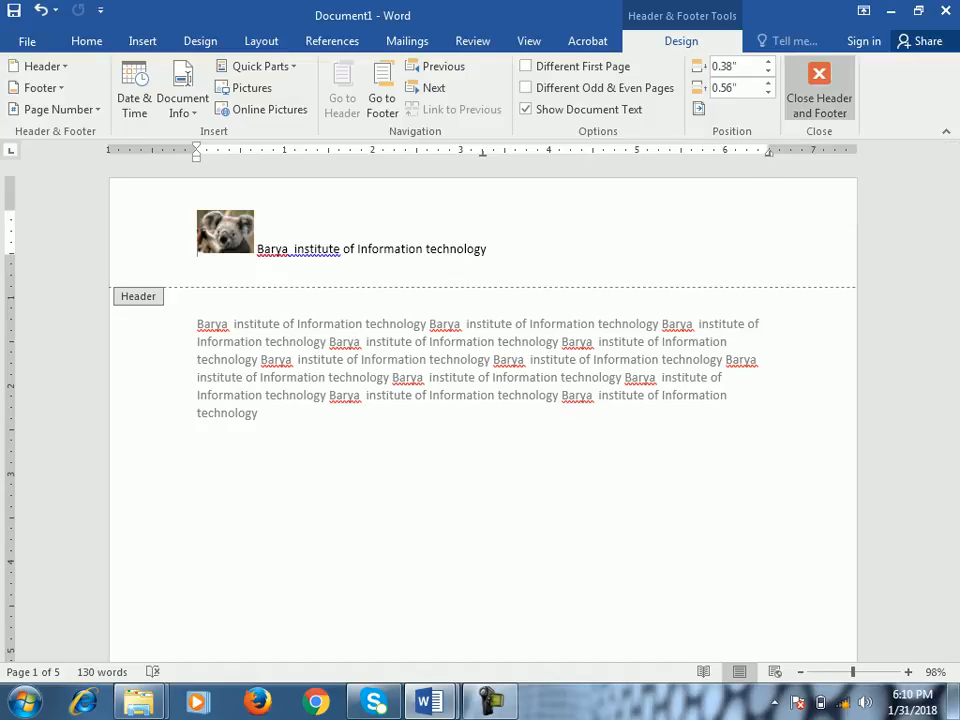
pyautogui.click(819, 88)
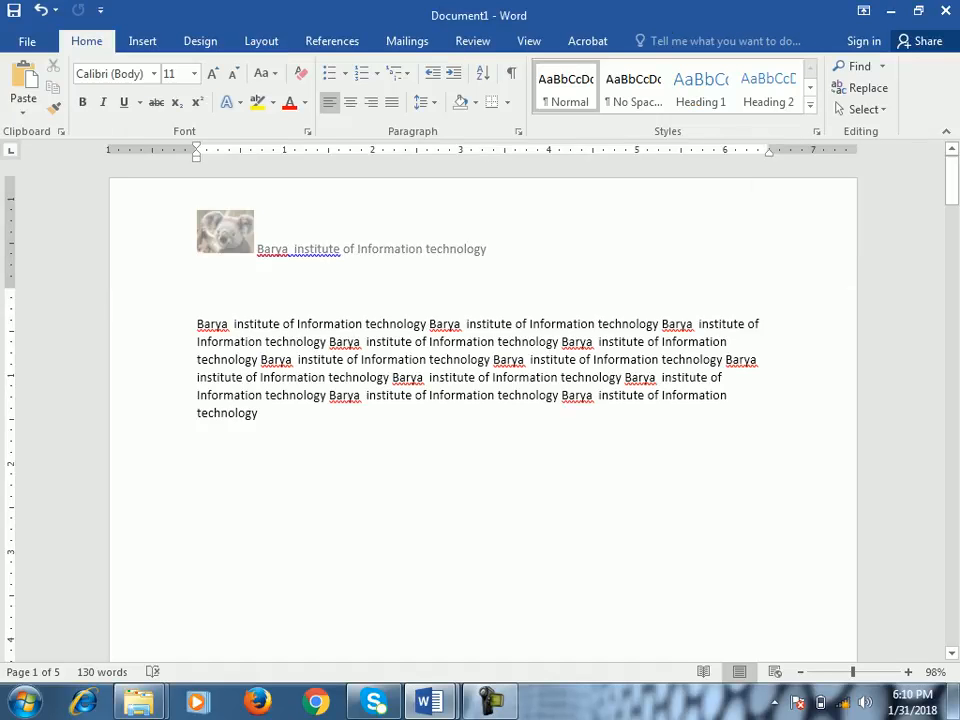
pyautogui.doubleClick(270, 247)
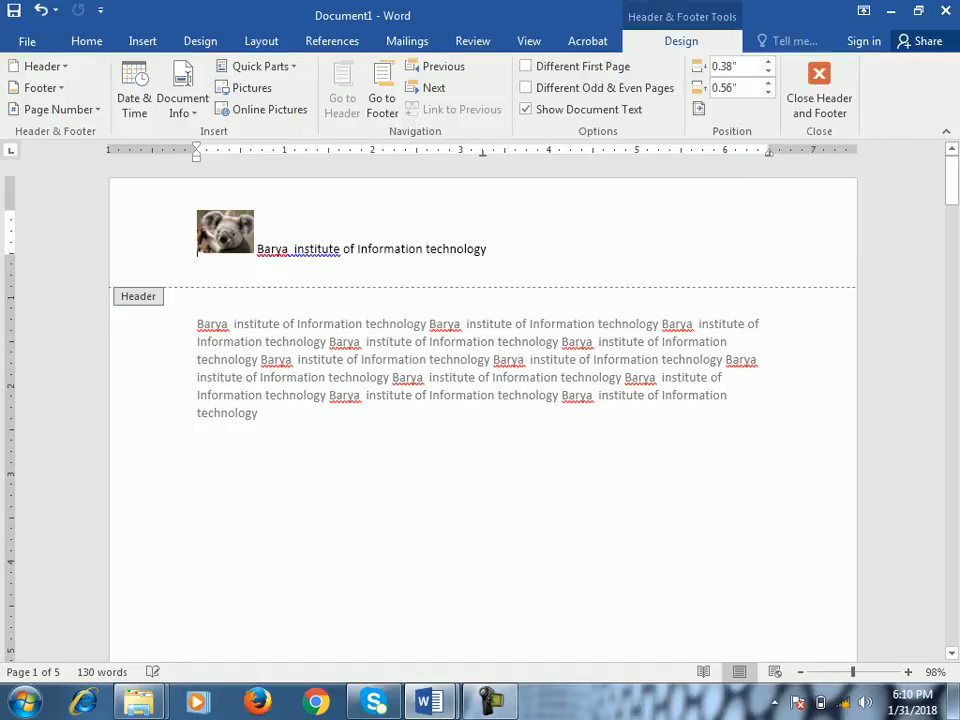
pyautogui.doubleClick(430, 359)
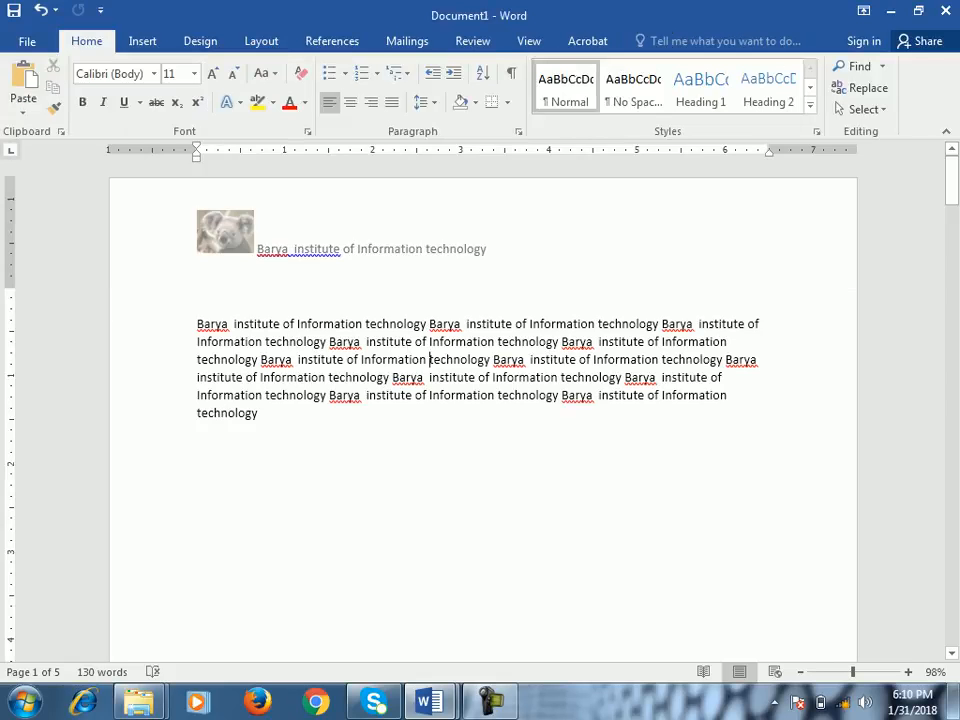
pyautogui.doubleClick(323, 270)
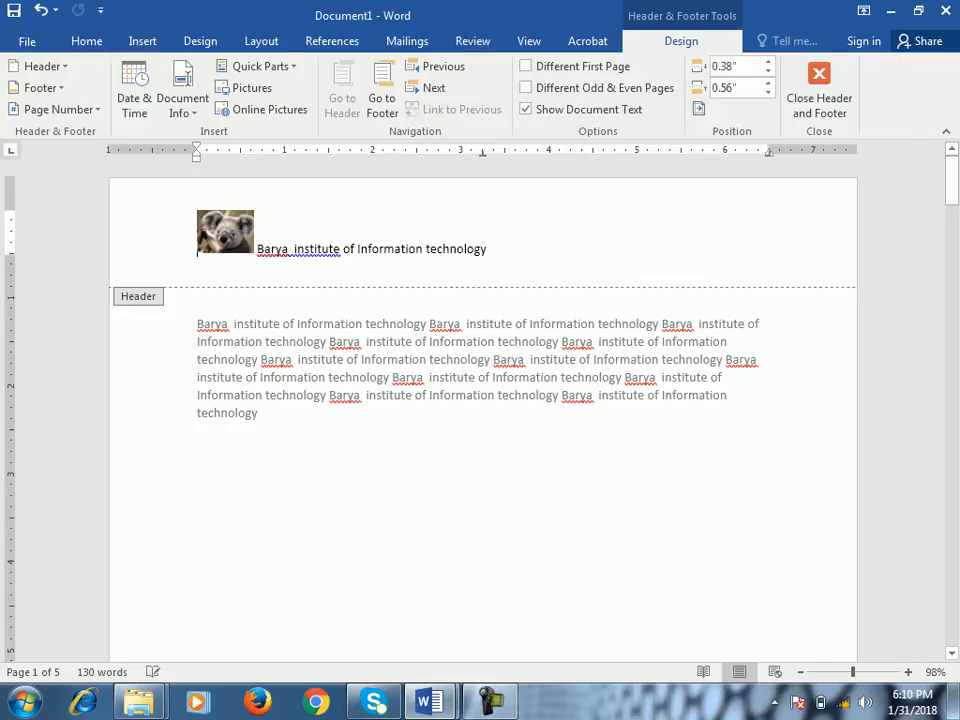
pyautogui.doubleClick(403, 340)
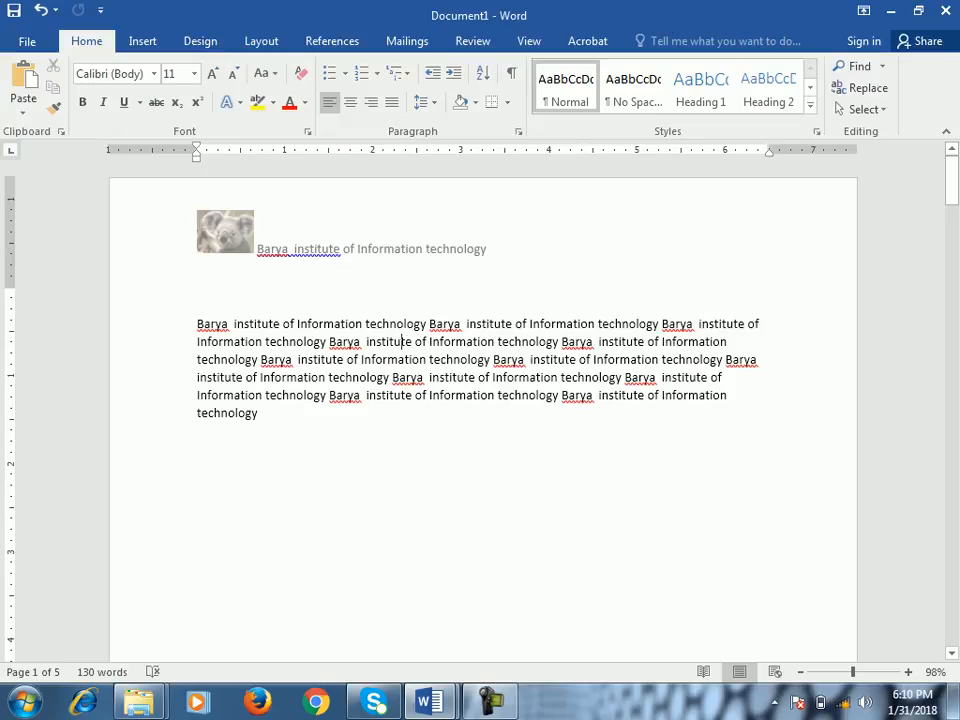
# - Draw a text box about 1.3" wide and 0.83" high in the first page's upper-right corner, containing "Barya"
pyautogui.click(142, 41)
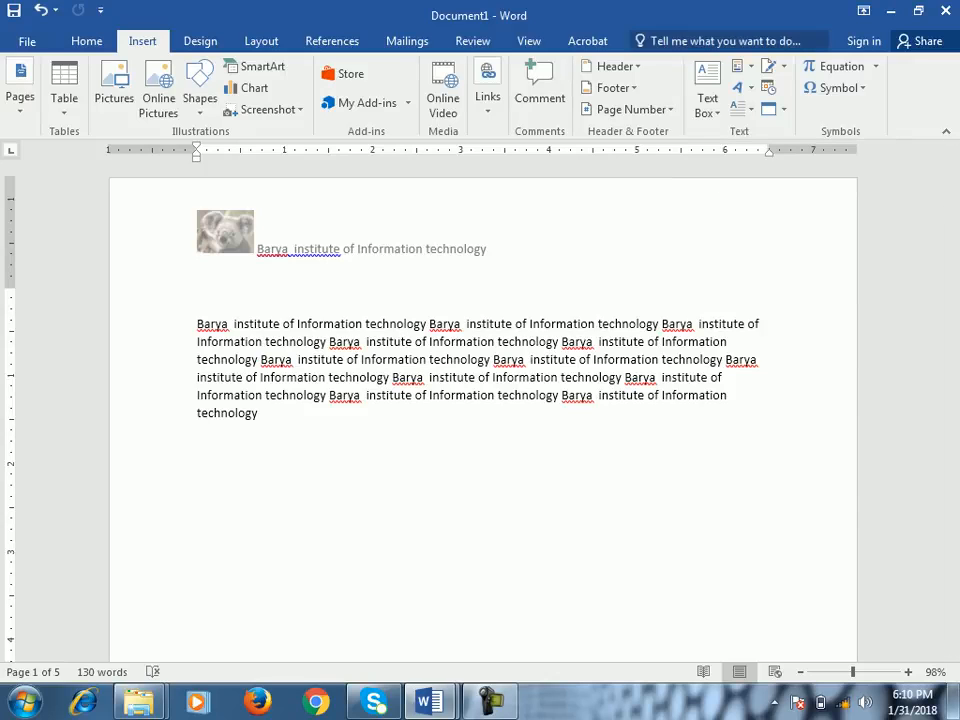
pyautogui.doubleClick(373, 467)
pyautogui.click(258, 413)
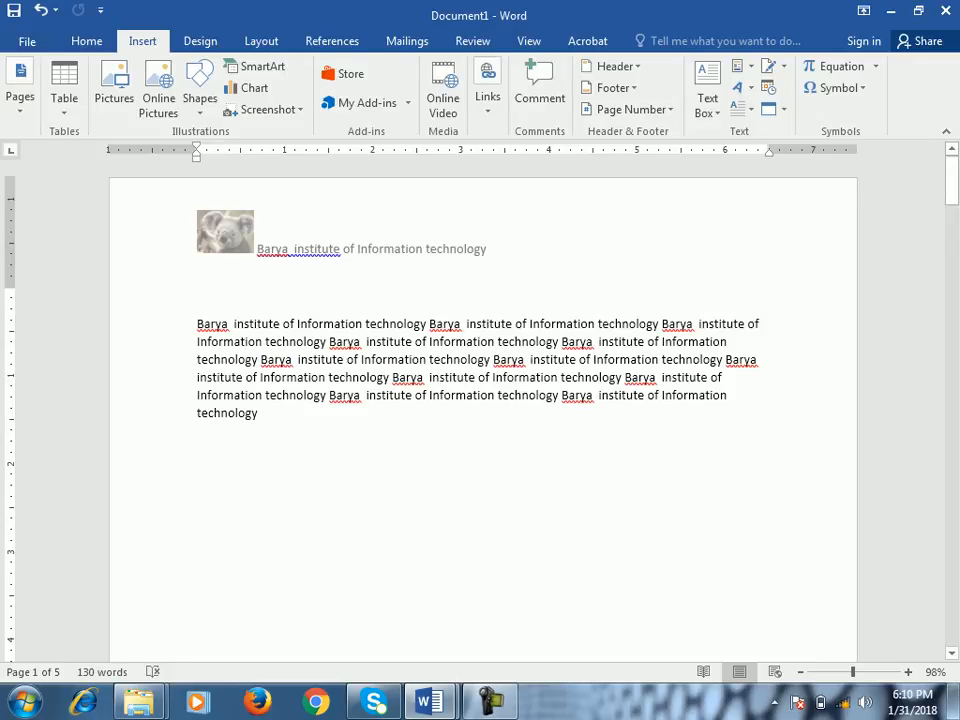
pyautogui.scroll(-1, 480, 400)
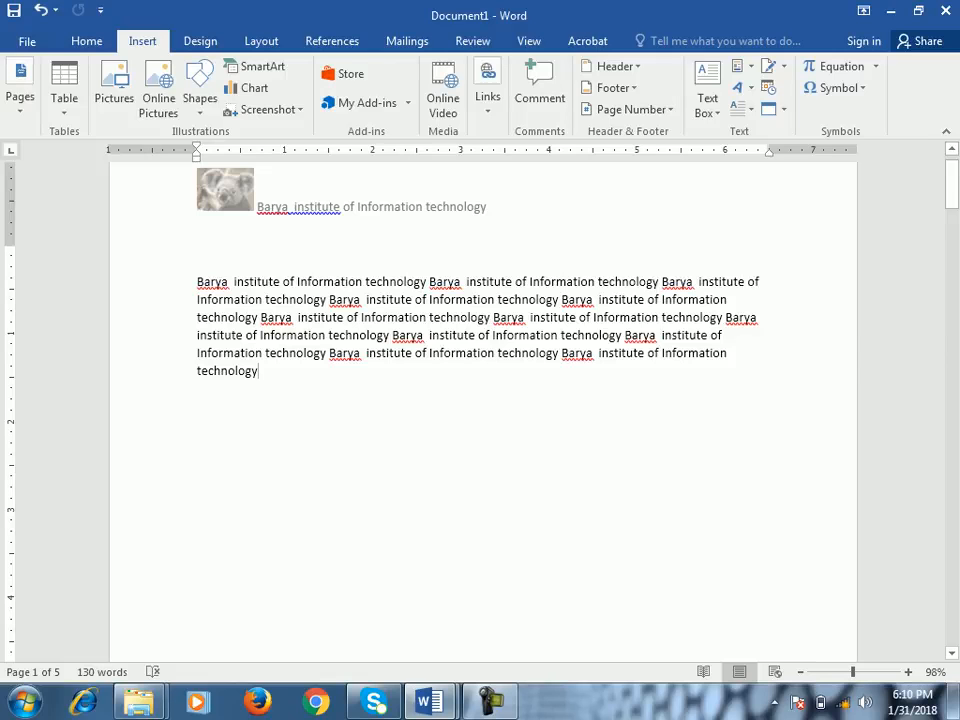
pyautogui.scroll(1, 480, 400)
pyautogui.hotkey('ctrl', 'Home')
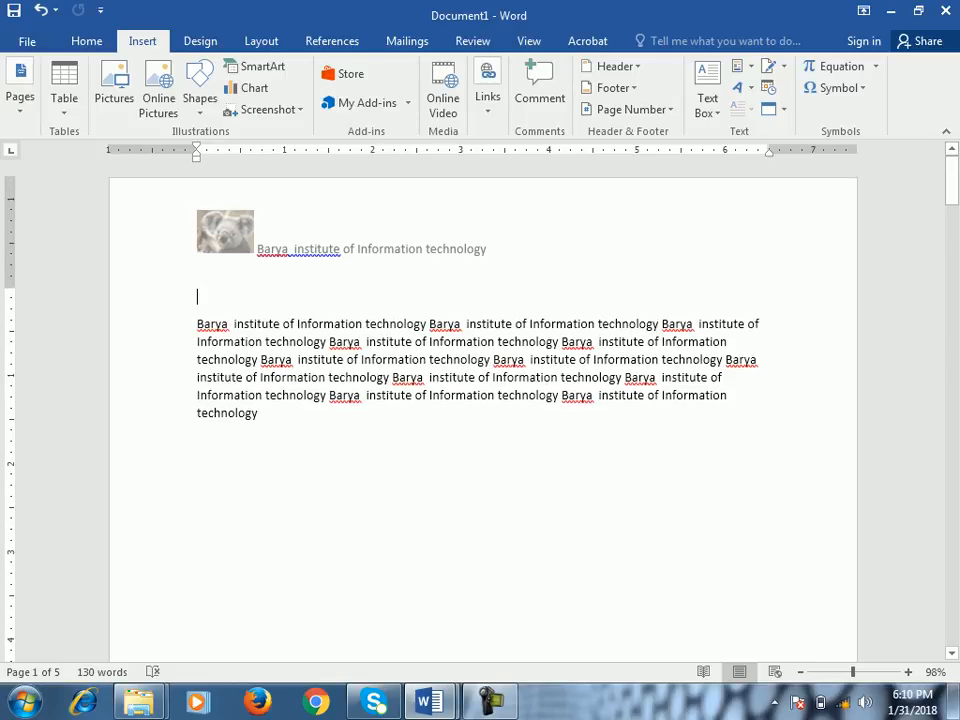
pyautogui.click(707, 97)
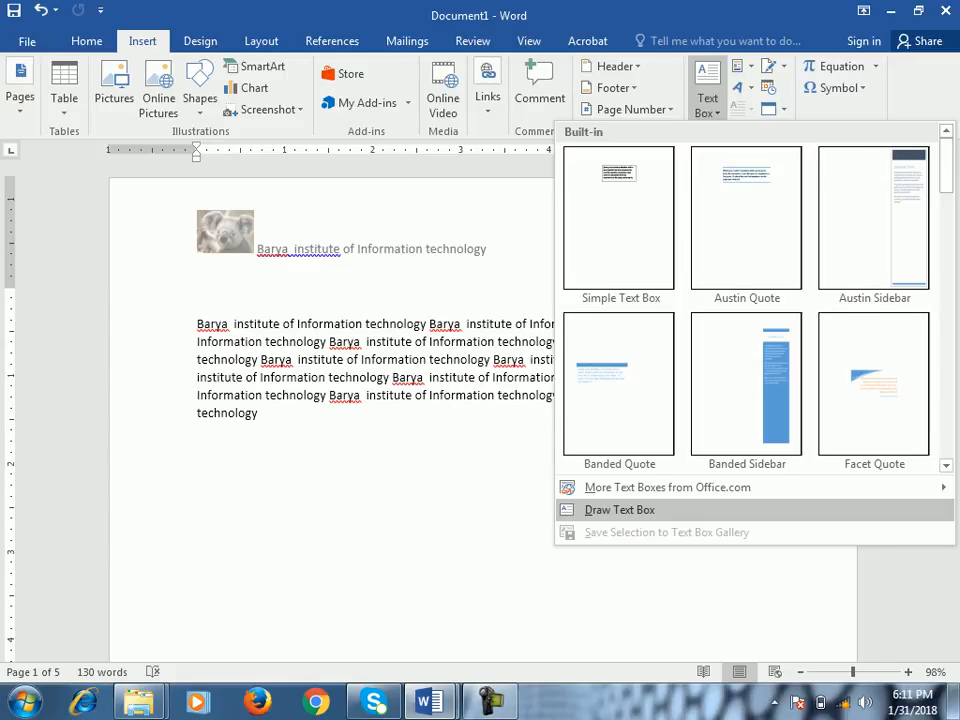
pyautogui.click(619, 509)
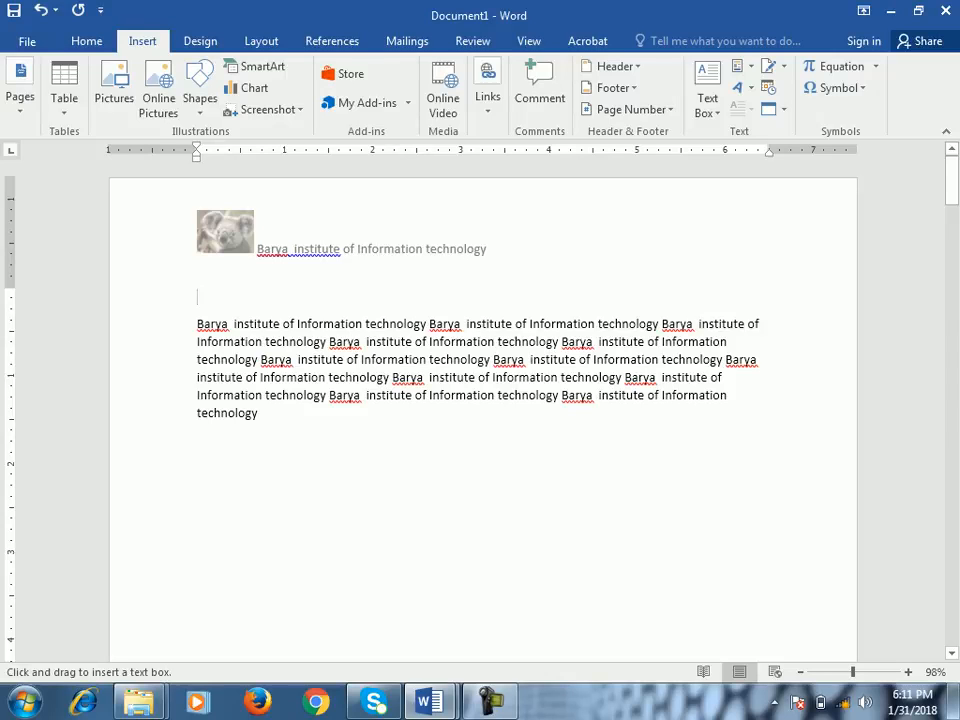
pyautogui.moveTo(734, 196); pyautogui.dragTo(849, 269)
pyautogui.write('Barya')
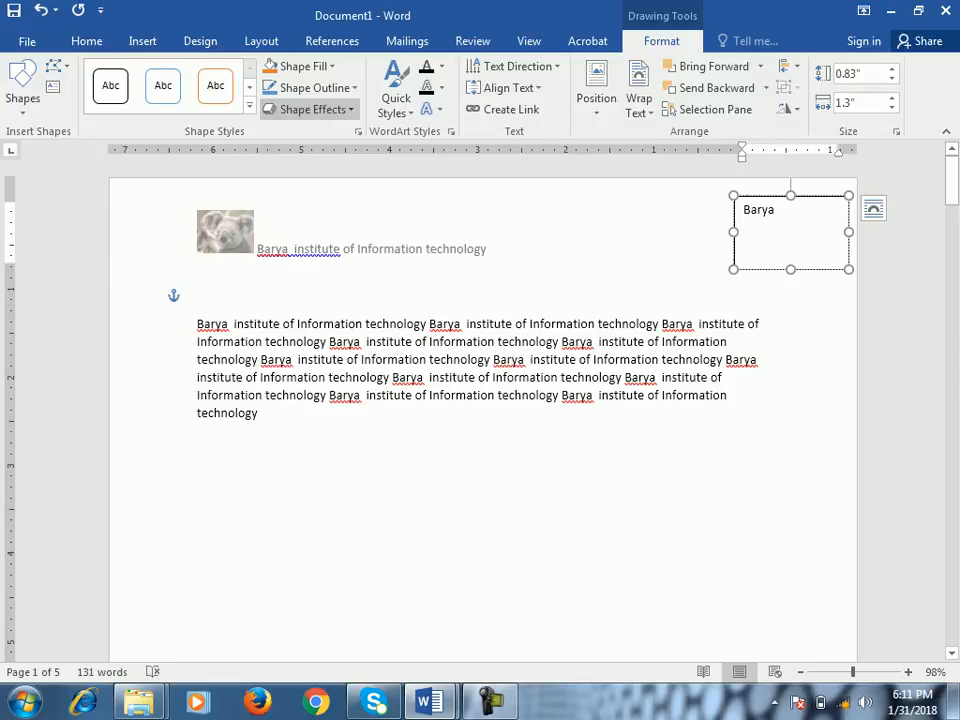
# - Remove the outline from the "Barya" text box
pyautogui.click(304, 66)
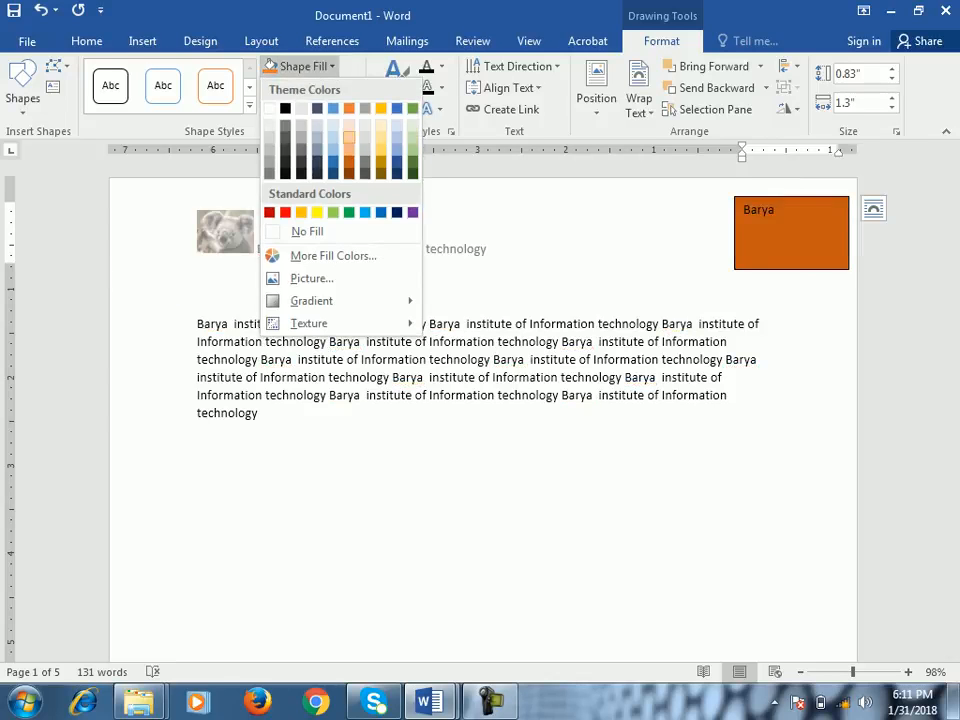
pyautogui.click(304, 66)
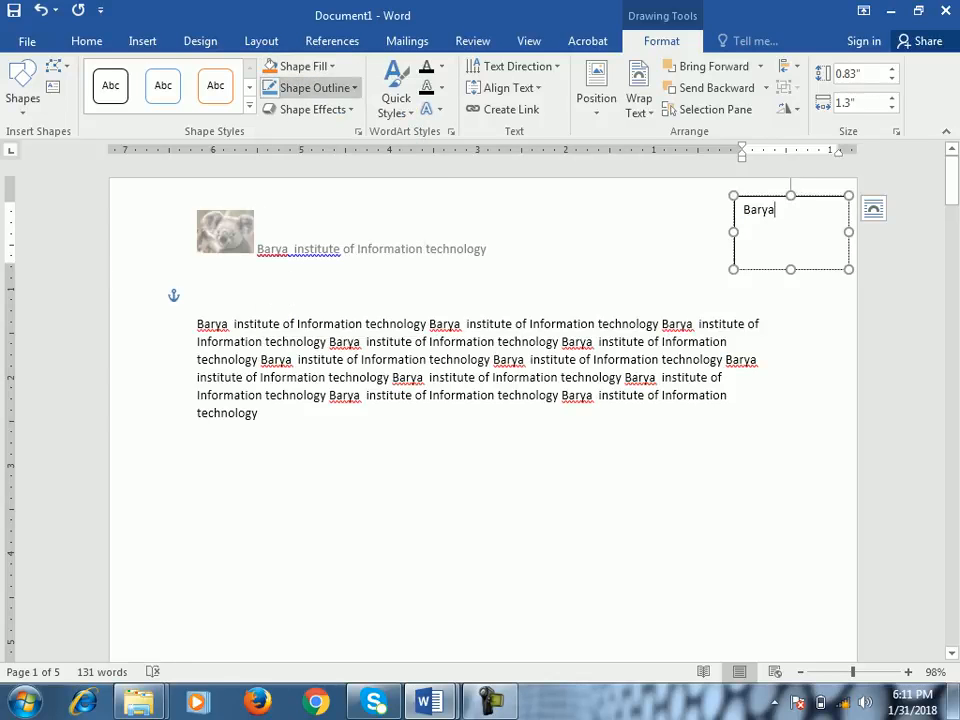
pyautogui.click(312, 87)
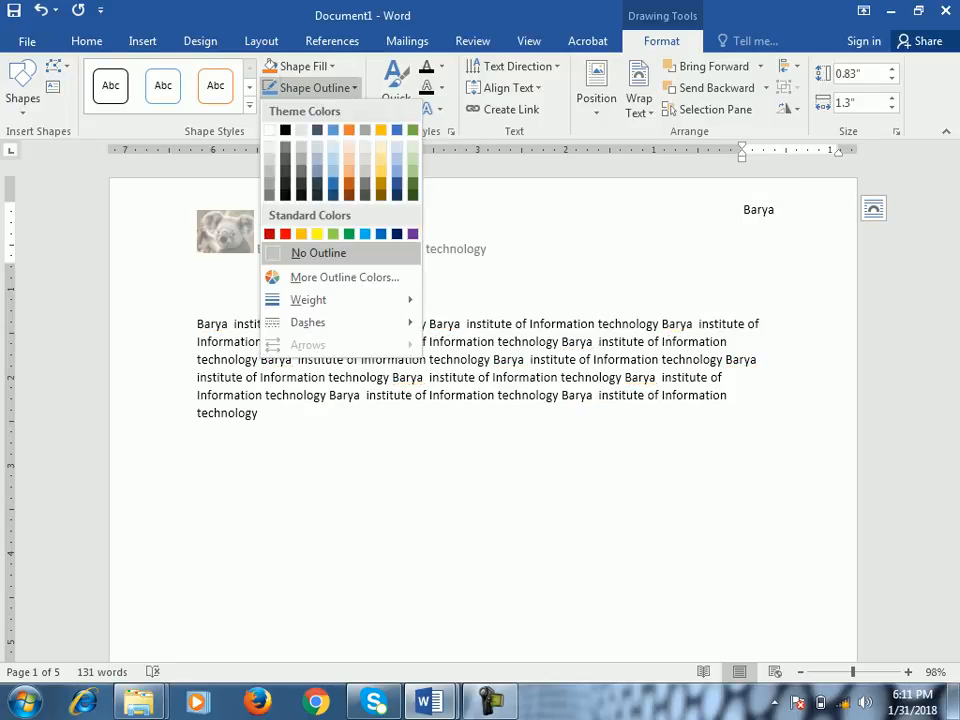
pyautogui.click(319, 254)
pyautogui.click(197, 440)
pyautogui.click(775, 211)
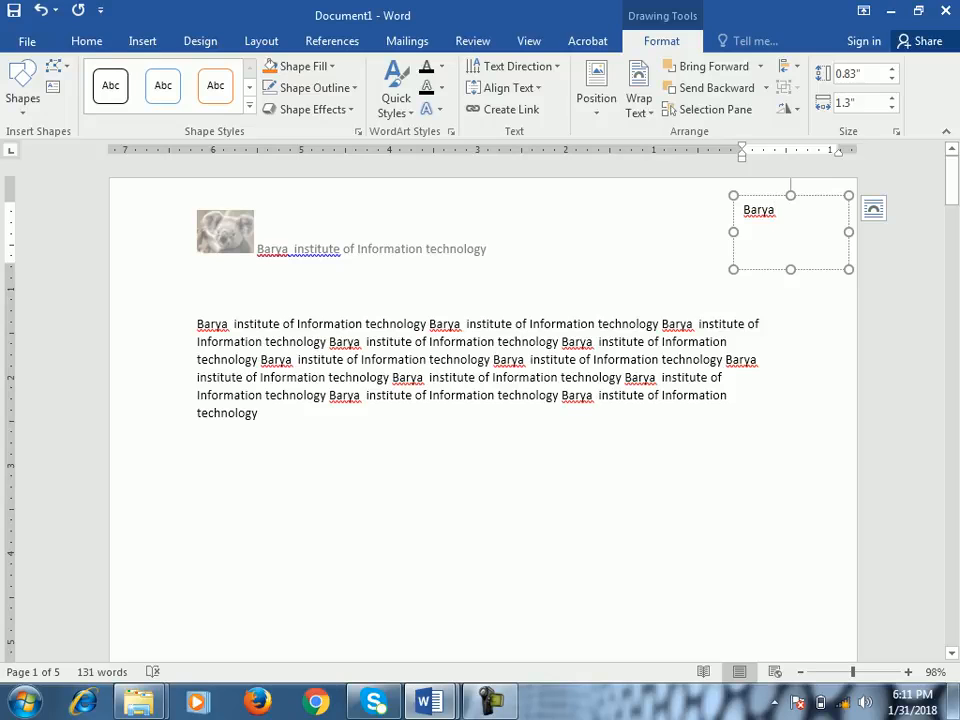
pyautogui.click(259, 413)
# - Move the "Barya" text box slightly up and to the left within the page corner, and return to the body text
pyautogui.click(750, 210)
pyautogui.moveTo(750, 210)
pyautogui.mouseDown()
pyautogui.moveTo(644, 302)
pyautogui.moveTo(296, 467)
pyautogui.moveTo(176, 511)
pyautogui.moveTo(148, 228)
pyautogui.moveTo(681, 364)
pyautogui.moveTo(777, 244)
pyautogui.moveTo(756, 225)
pyautogui.moveTo(757, 200)
pyautogui.mouseUp()
pyautogui.click(197, 440)
pyautogui.click(196, 509)
pyautogui.click(731, 396)
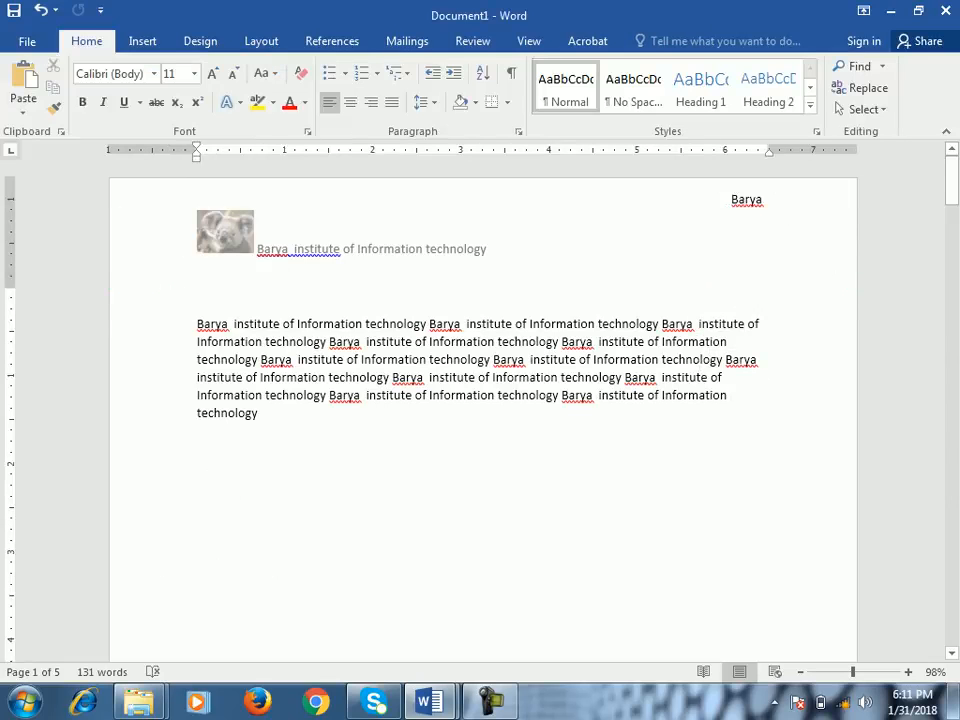
# - Review the available Quick Parts options and return to the blank area below the body text
pyautogui.click(142, 41)
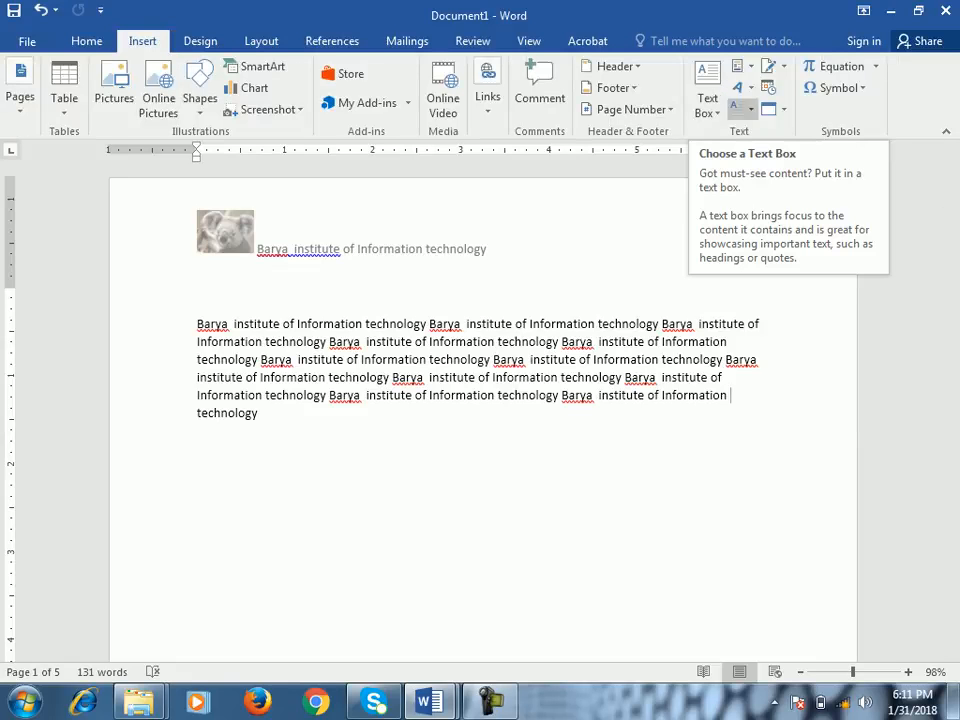
pyautogui.click(742, 66)
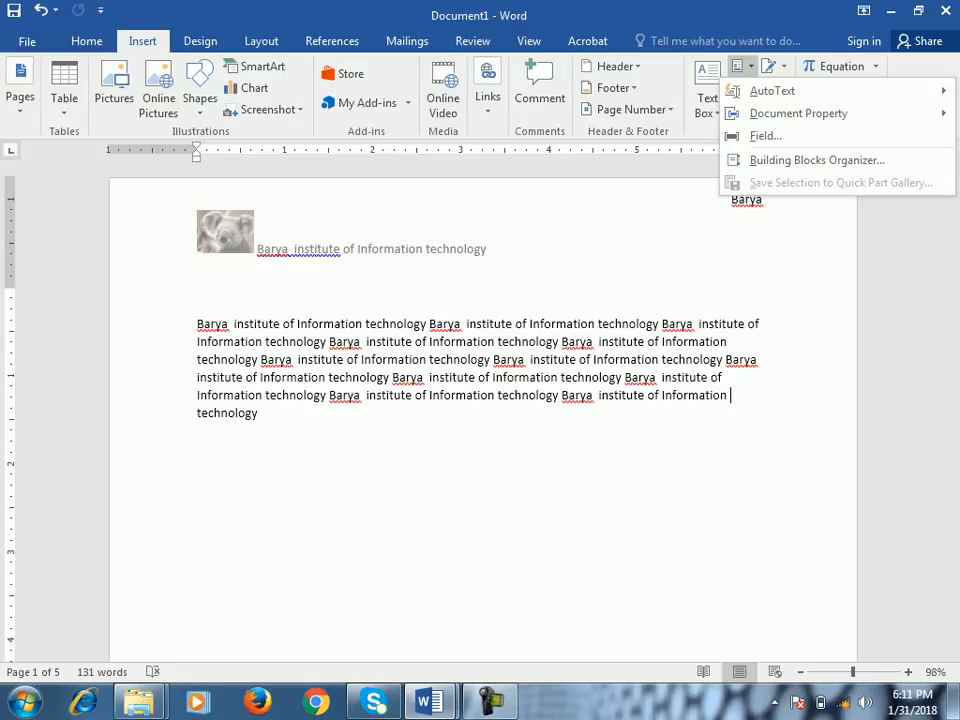
pyautogui.click(742, 66)
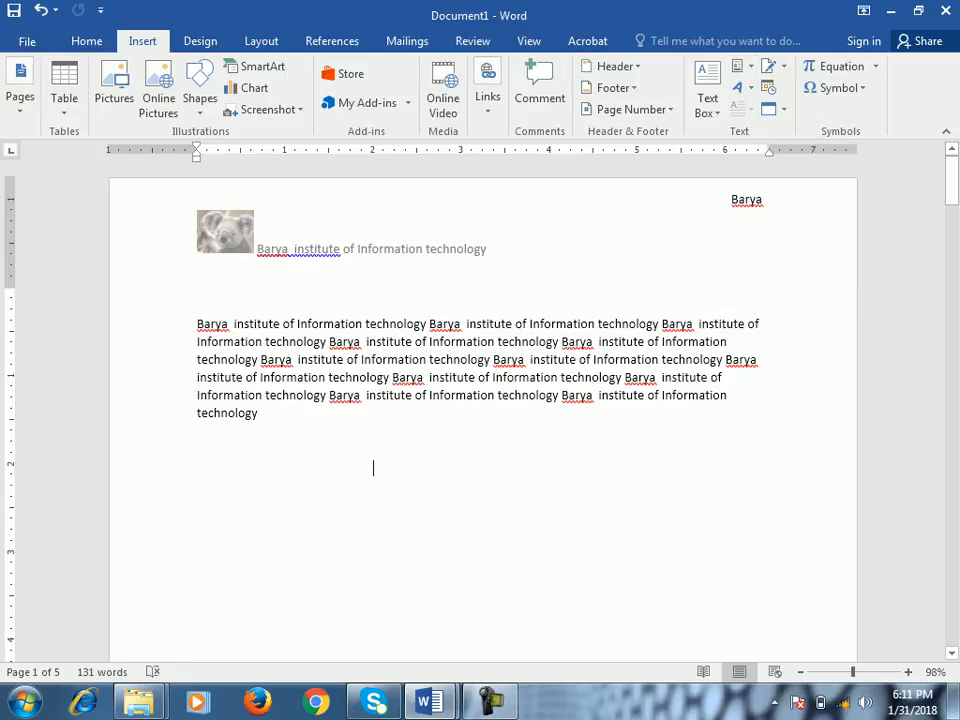
pyautogui.click(197, 468)
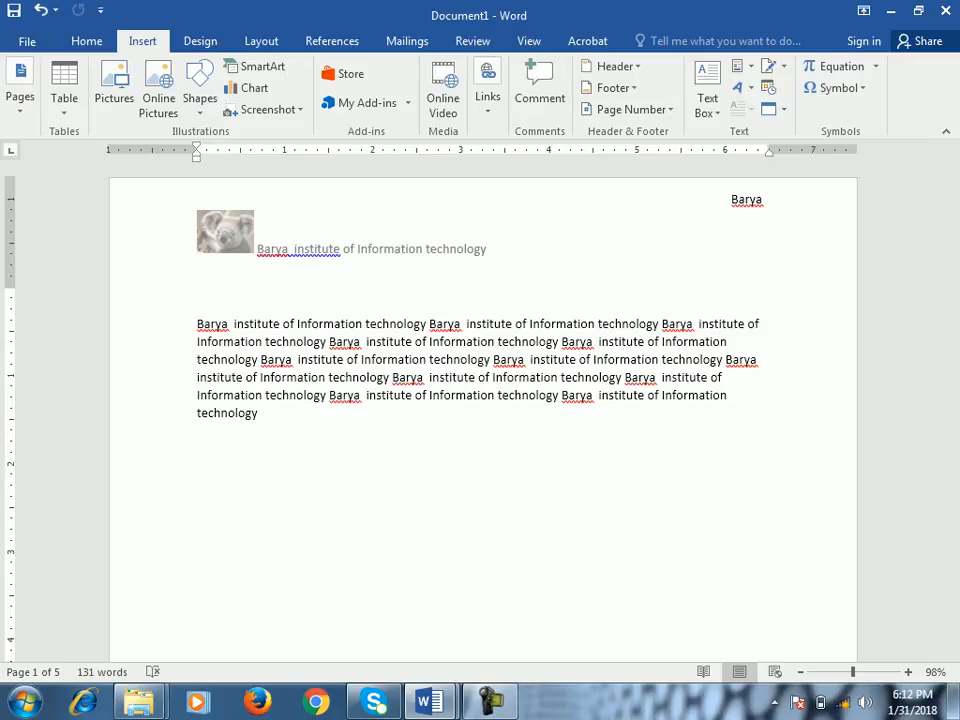
# - Save the body's first phrase, "Barya institute of Information technology", as the building block "Barya institute" in the Quick Parts gallery, General category
pyautogui.moveTo(428, 323); pyautogui.dragTo(197, 323)
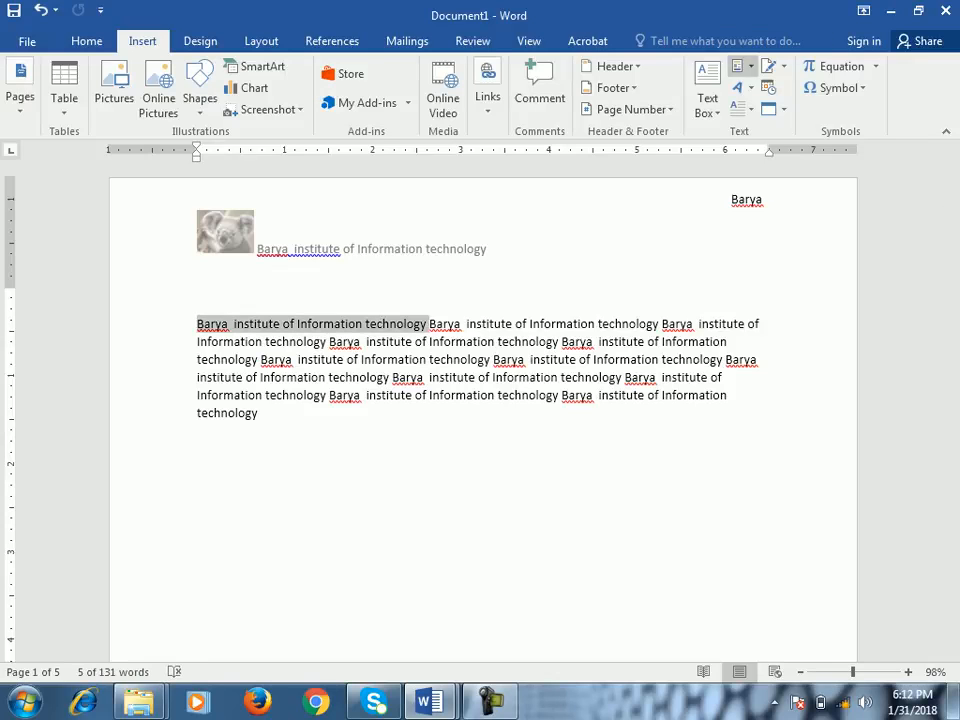
pyautogui.click(740, 66)
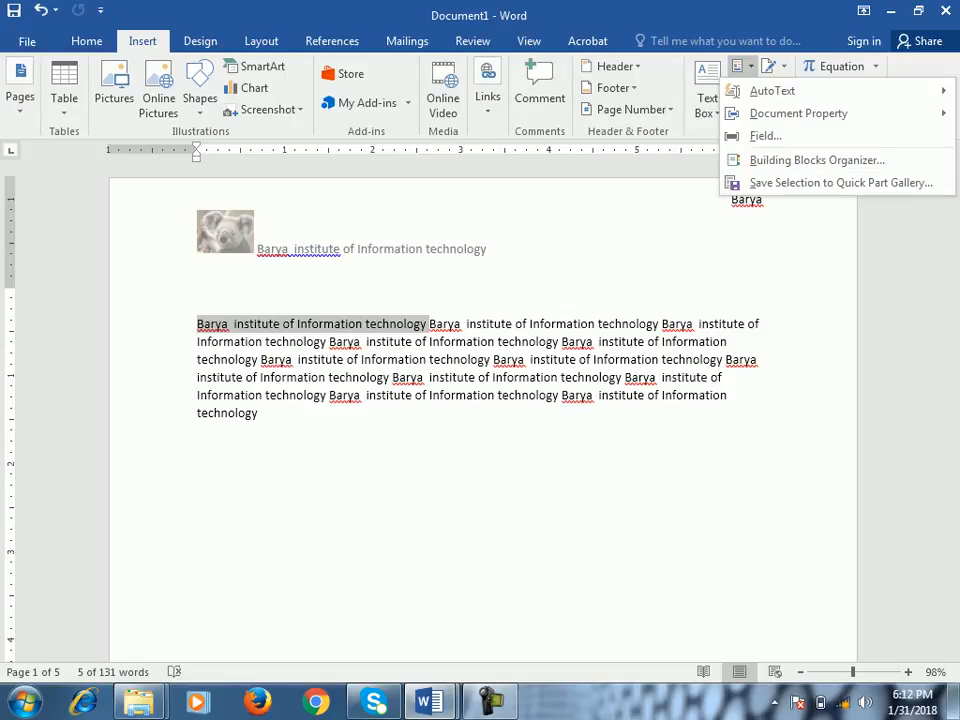
pyautogui.click(840, 183)
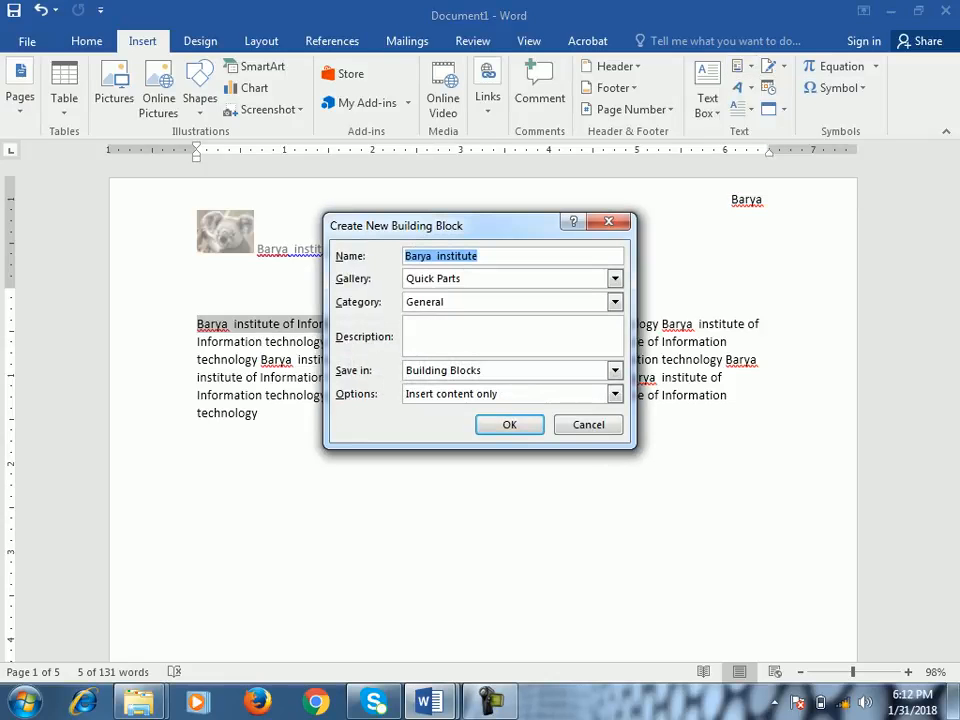
pyautogui.moveTo(480, 225); pyautogui.dragTo(568, 307)
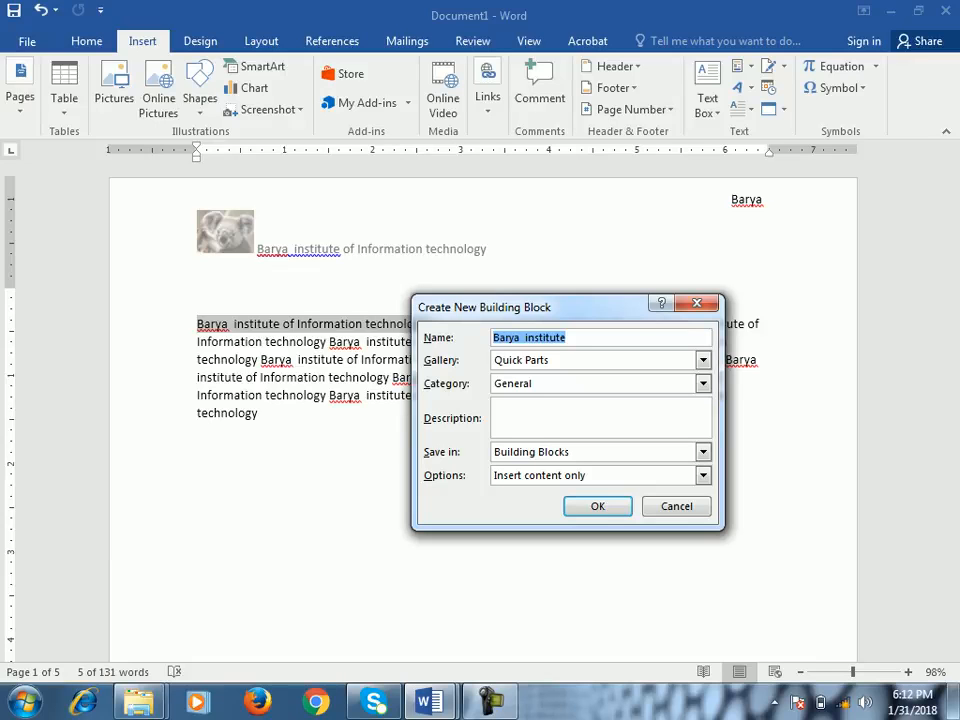
pyautogui.moveTo(560, 307); pyautogui.dragTo(604, 270)
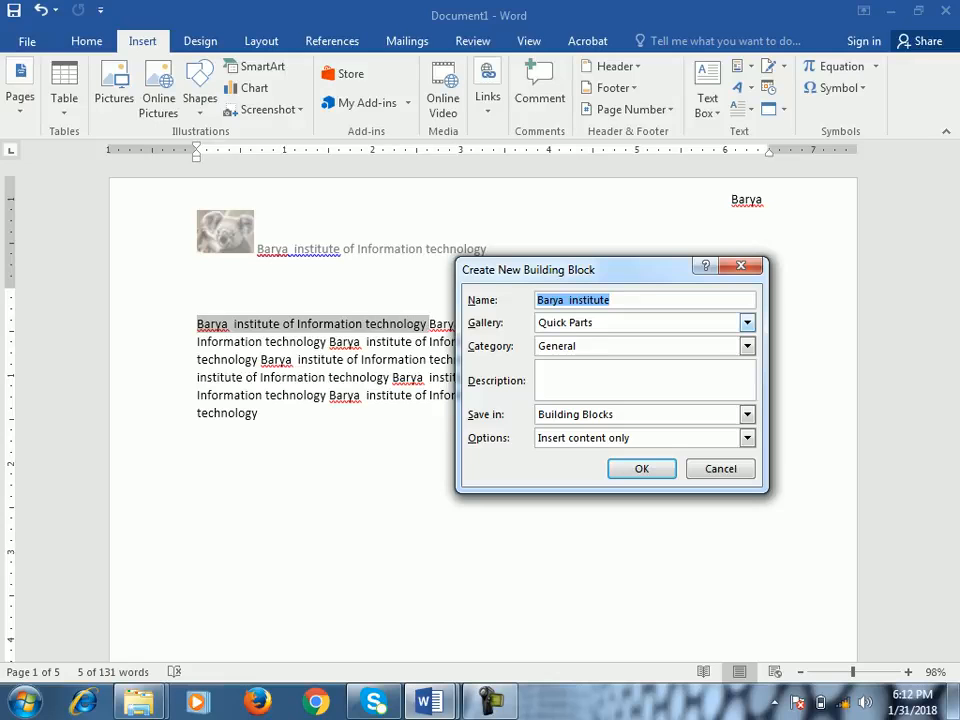
pyautogui.click(746, 322)
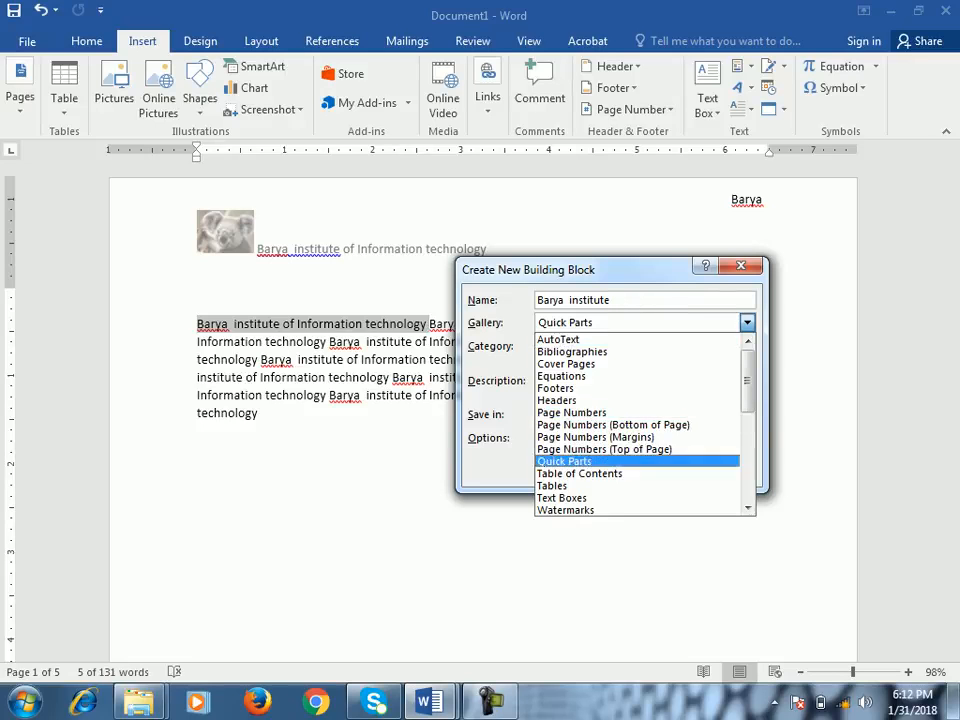
pyautogui.click(566, 461)
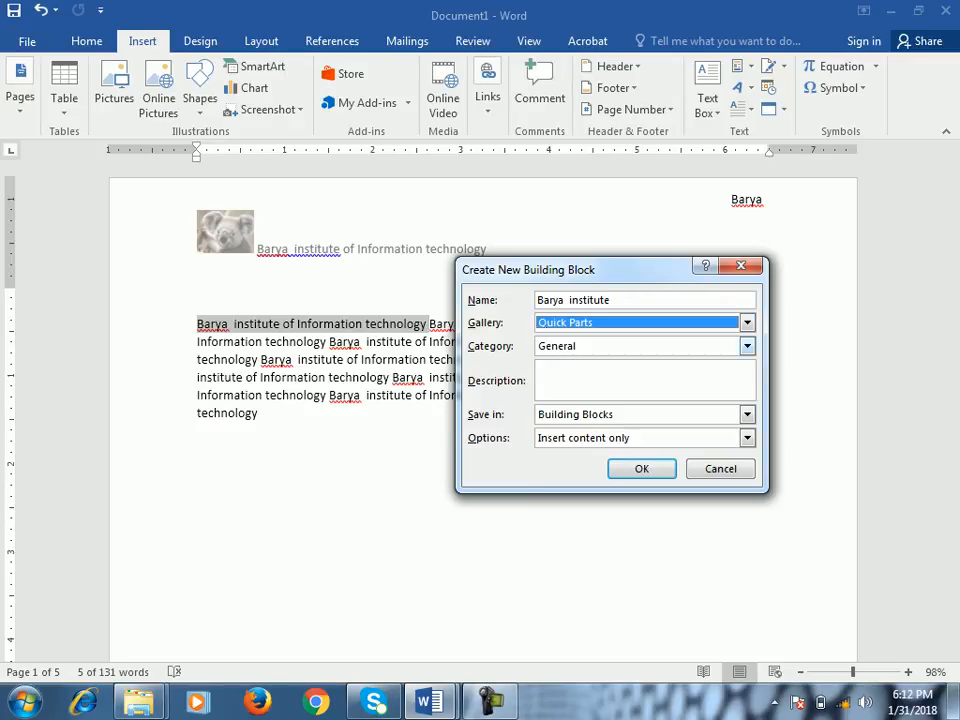
pyautogui.click(747, 346)
pyautogui.click(680, 362)
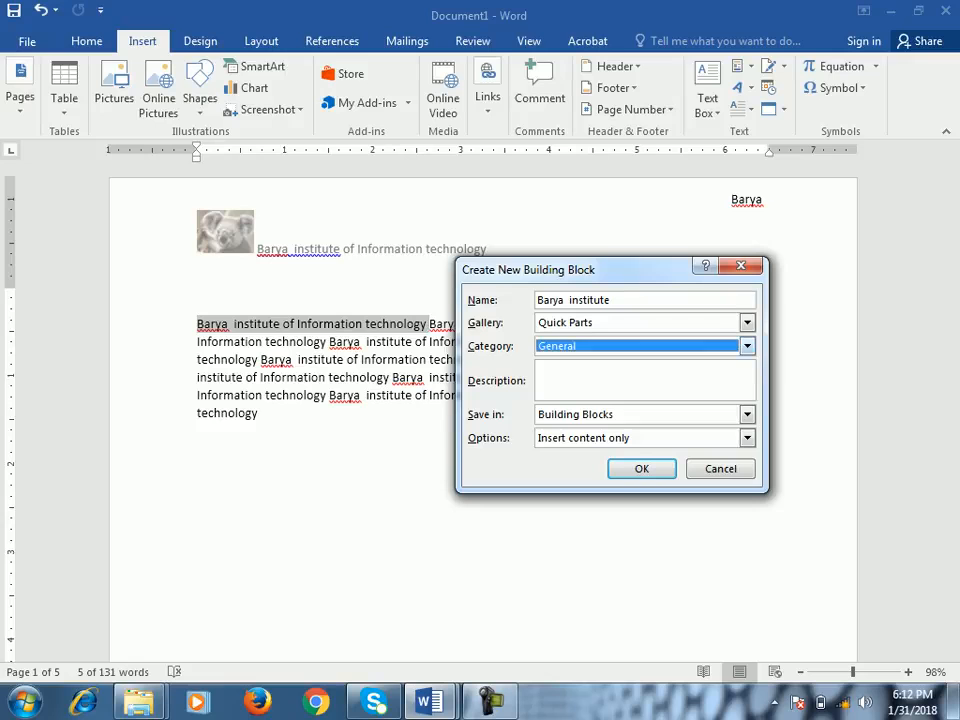
pyautogui.press('Return')
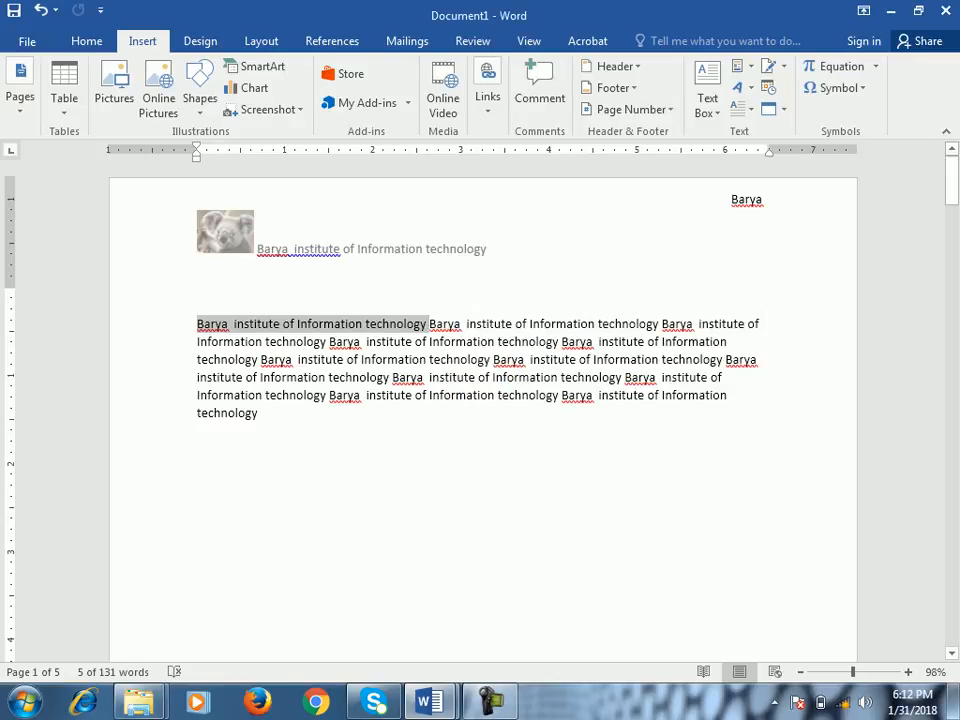
# - Add empty lines below the first page's body text
pyautogui.click(197, 441)
pyautogui.press('Return')
pyautogui.press('Return')
pyautogui.press('Return')
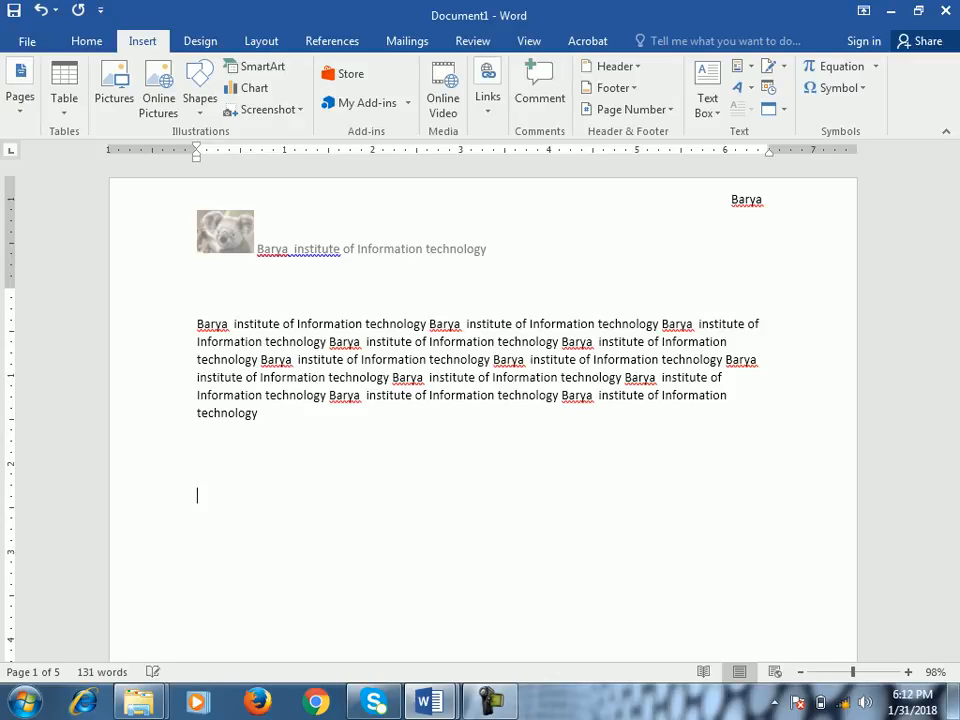
# - Insert the "Barya institute" quick part twice below the body text, leaving an empty line between the two phrases
pyautogui.click(742, 66)
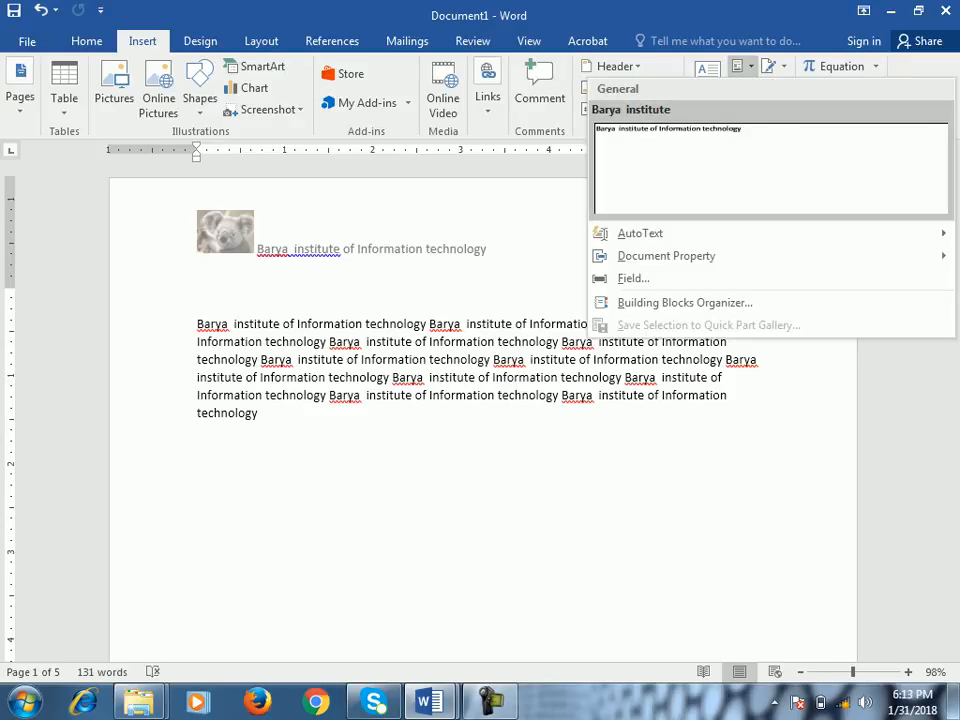
pyautogui.click(770, 168)
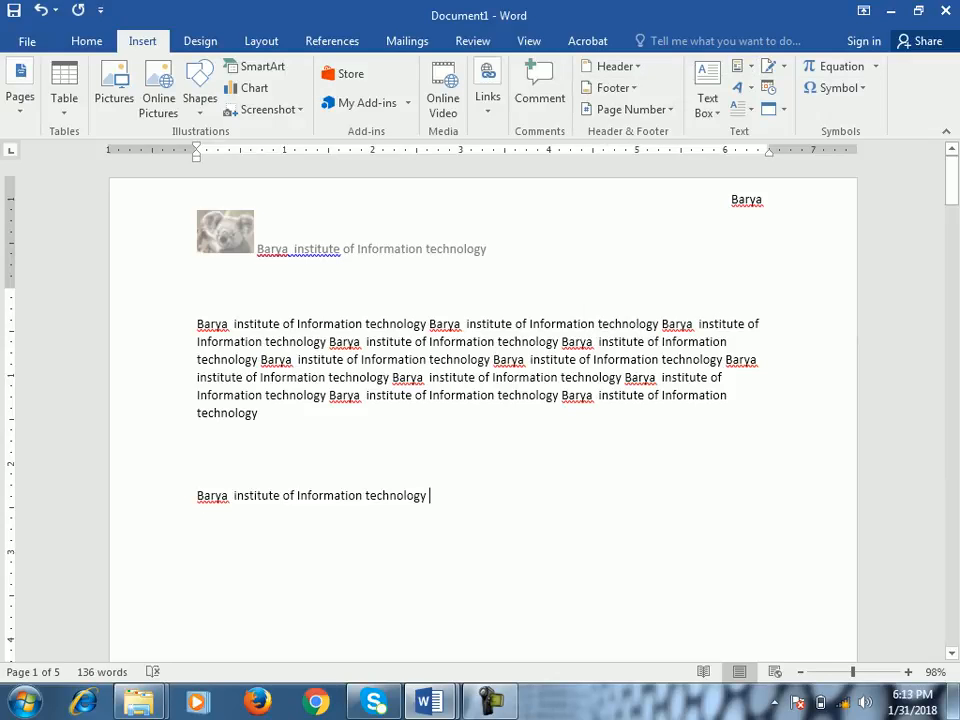
pyautogui.press('Return')
pyautogui.press('Return')
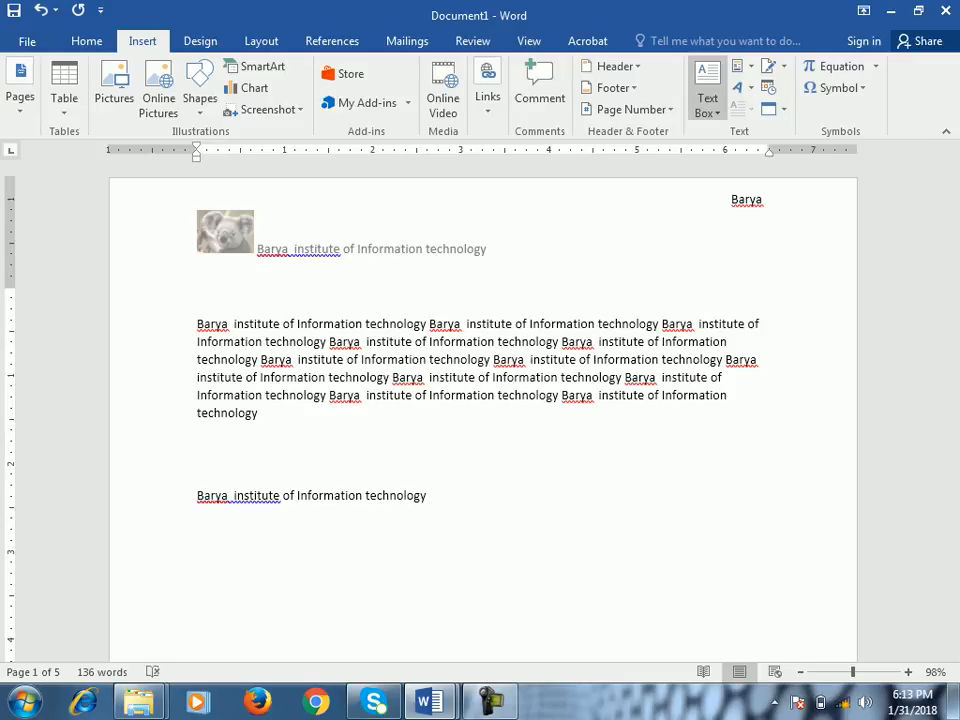
pyautogui.click(738, 65)
pyautogui.click(720, 140)
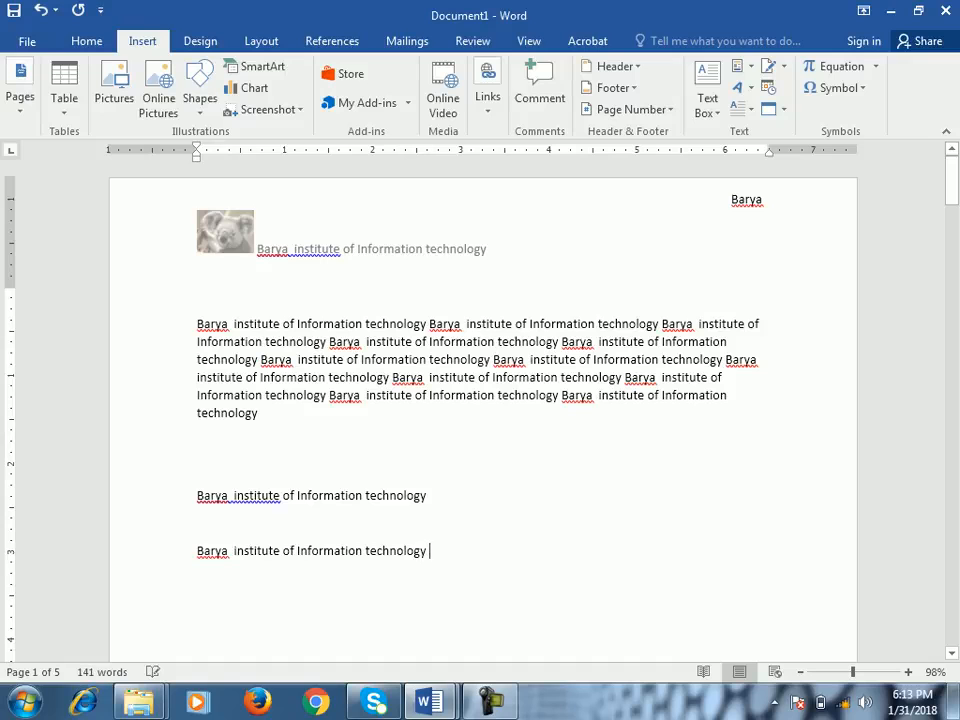
# - Review the Quick Parts AutoText option from the empty line between the two inserted phrases, and return to the document
pyautogui.click(198, 523)
pyautogui.click(738, 65)
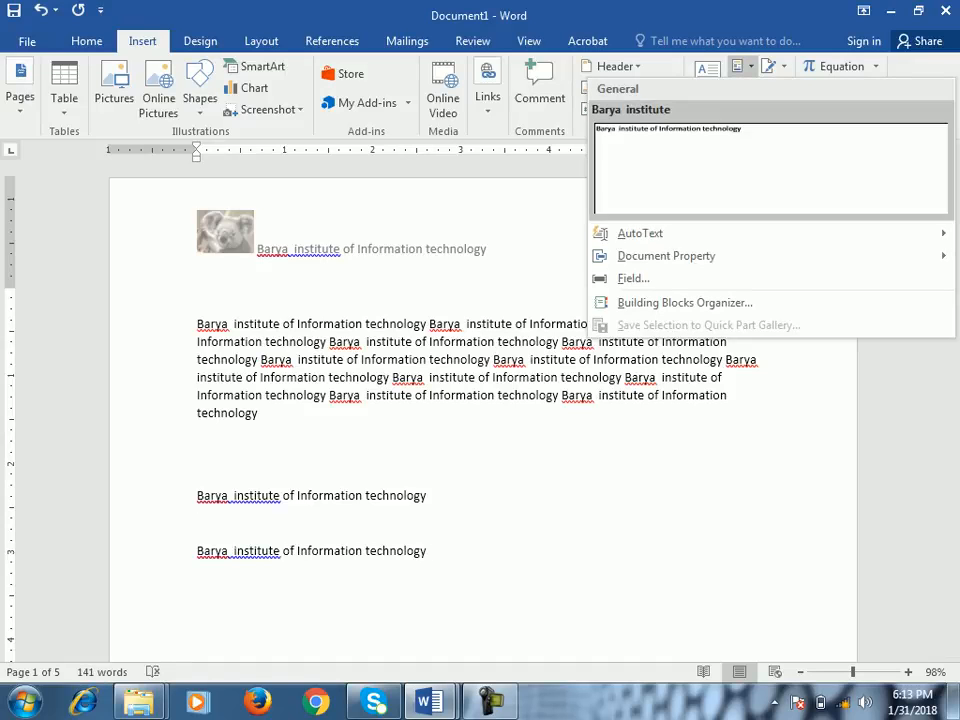
pyautogui.moveTo(640, 233)
pyautogui.click(198, 467)
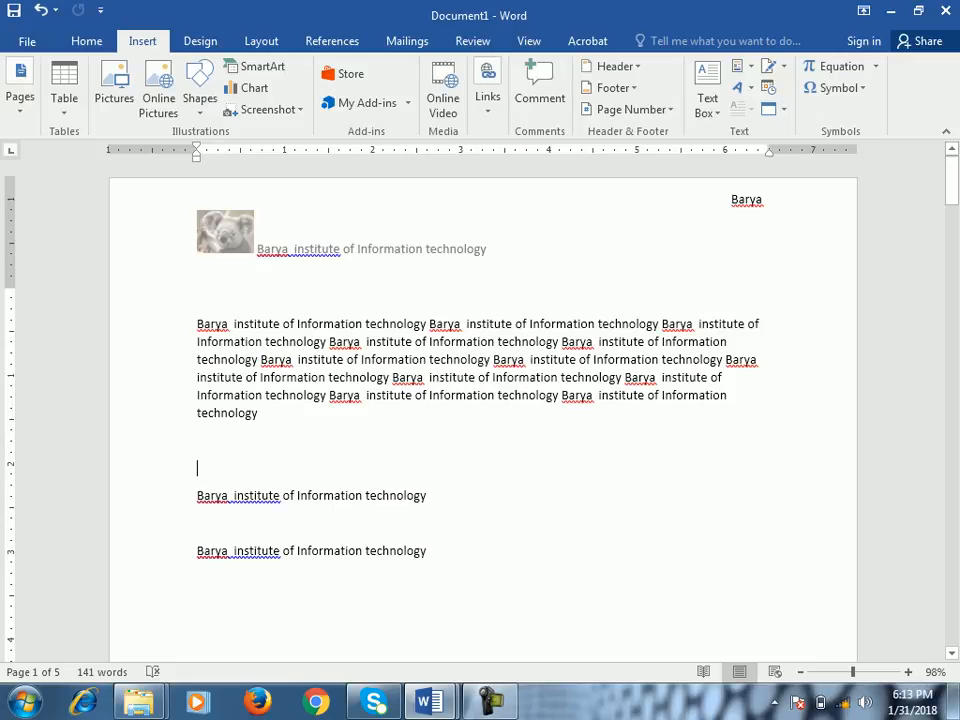
# - Save the body's first phrase as the building block "Barya institute of" in the AutoText gallery, General category, stored in Normal
pyautogui.moveTo(429, 324); pyautogui.dragTo(197, 324)
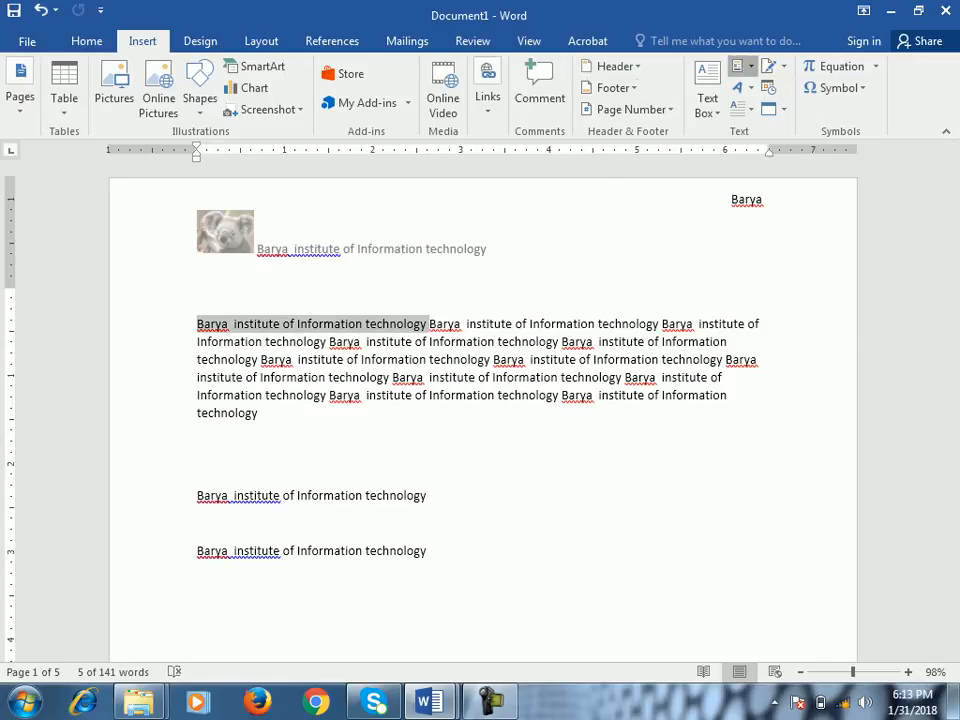
pyautogui.click(740, 66)
pyautogui.click(707, 324)
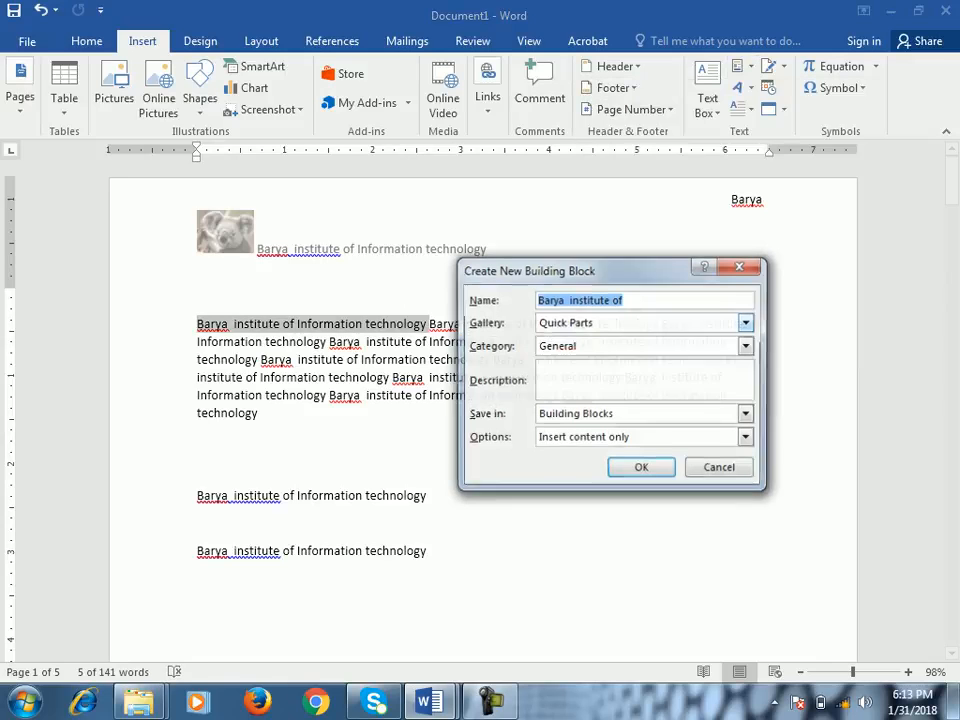
pyautogui.click(744, 323)
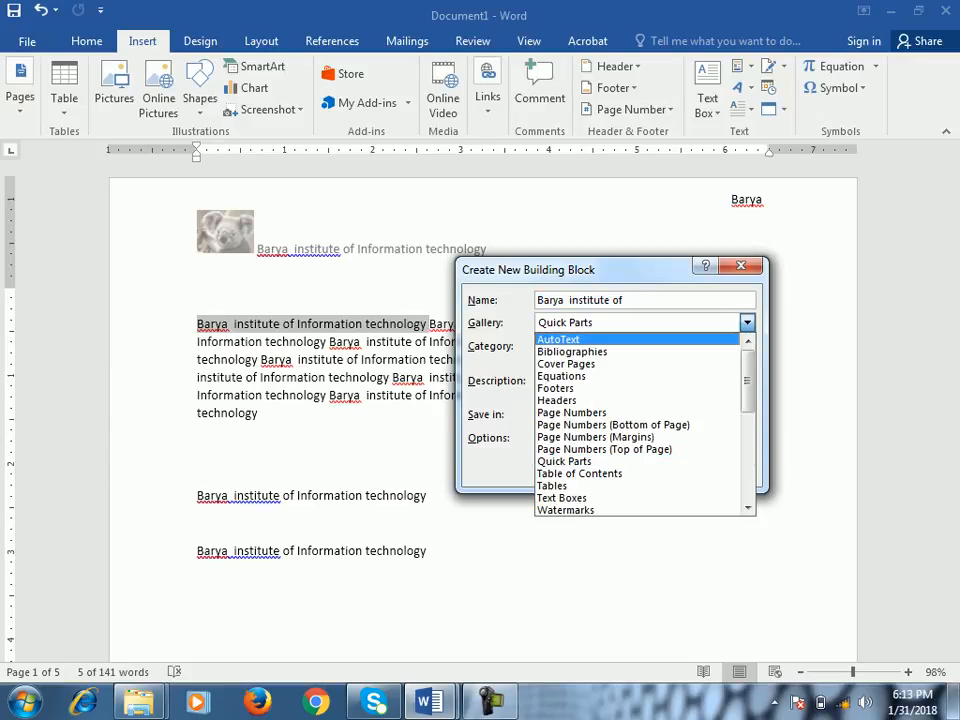
pyautogui.press('Return')
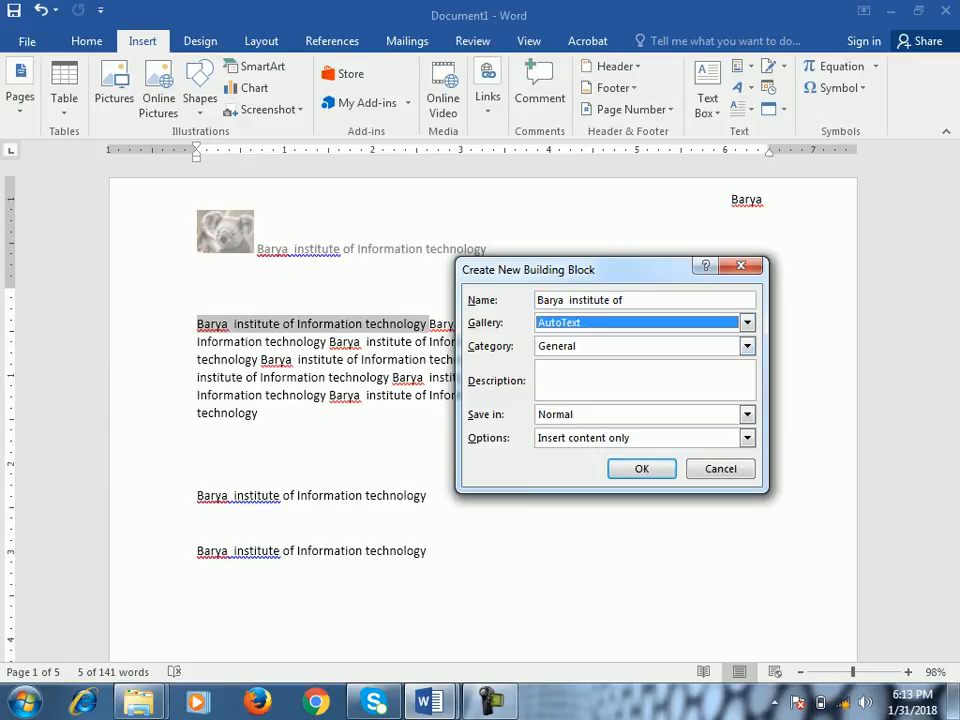
pyautogui.click(642, 469)
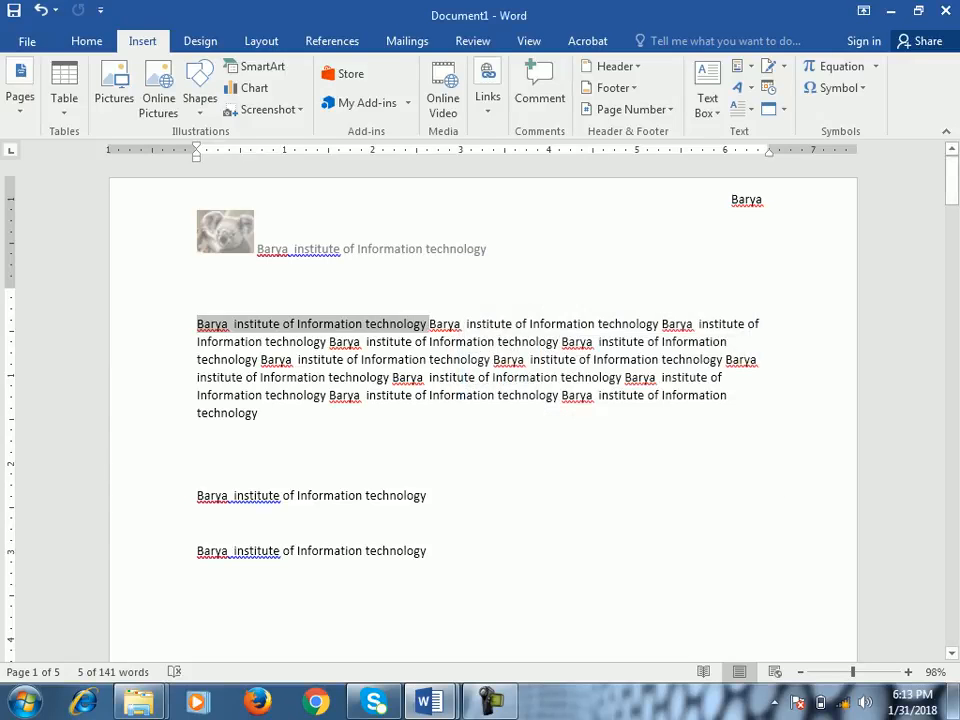
# - Check the AutoText entries in Quick Parts from the empty line between the two inserted phrases
pyautogui.click(198, 440)
pyautogui.click(198, 522)
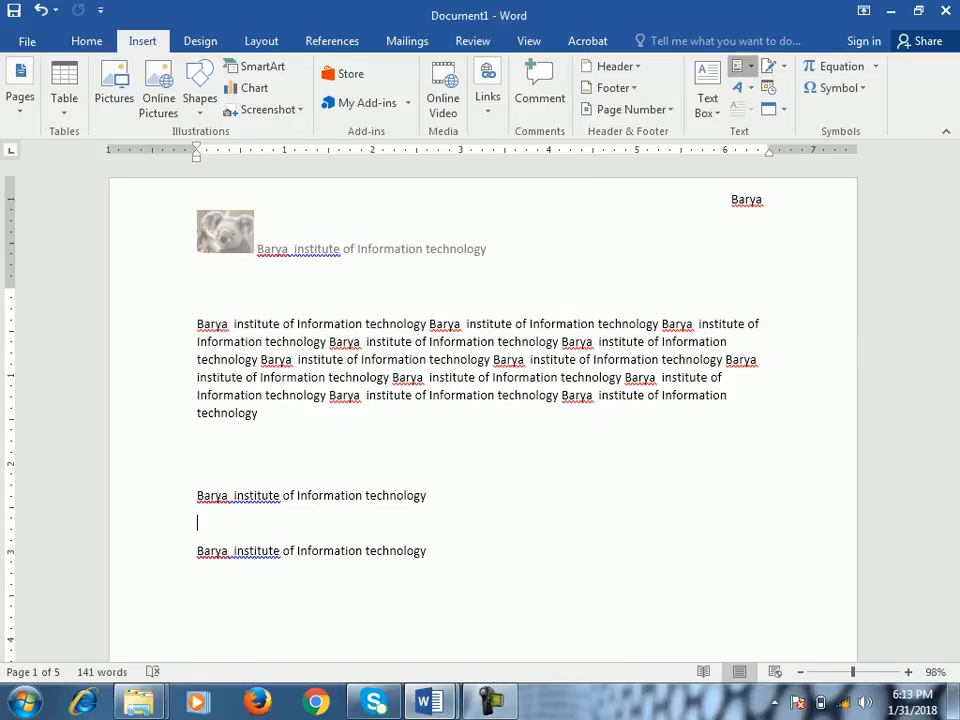
pyautogui.click(737, 66)
pyautogui.moveTo(640, 233)
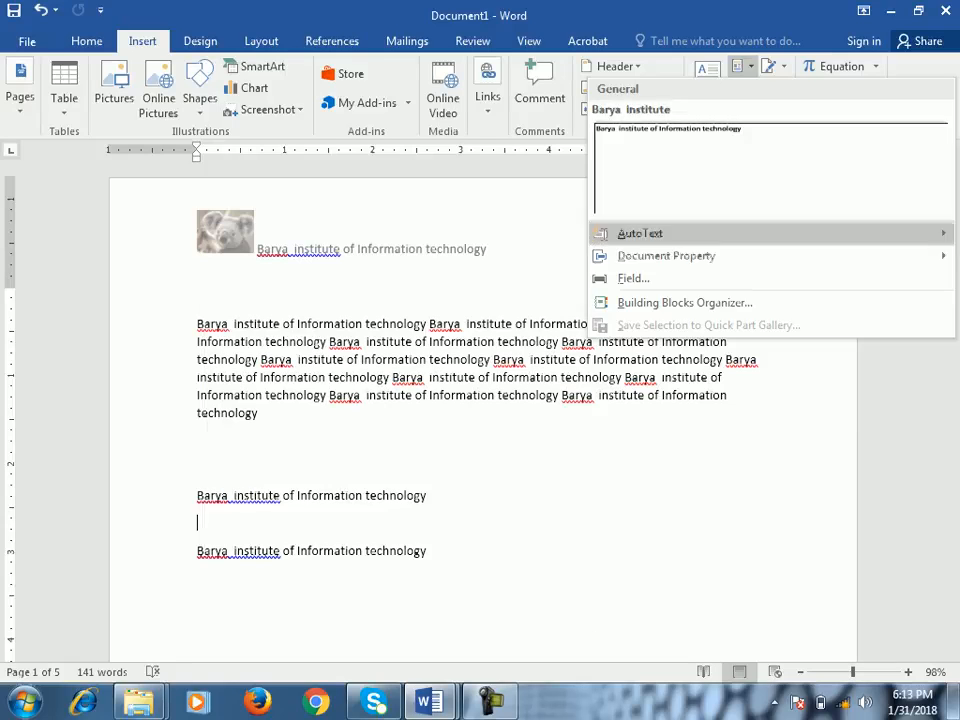
pyautogui.press('Escape')
# - Review the gallery choices for a new building block made from the body's opening words, and close the dialog without saving
pyautogui.moveTo(197, 323); pyautogui.dragTo(465, 323)
pyautogui.click(737, 66)
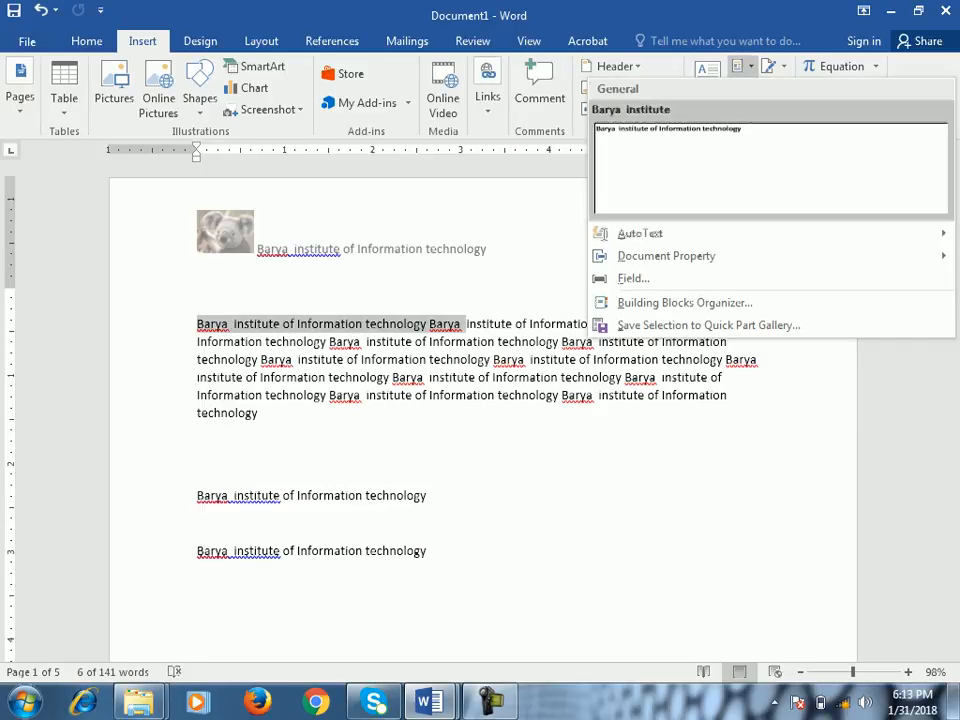
pyautogui.click(700, 323)
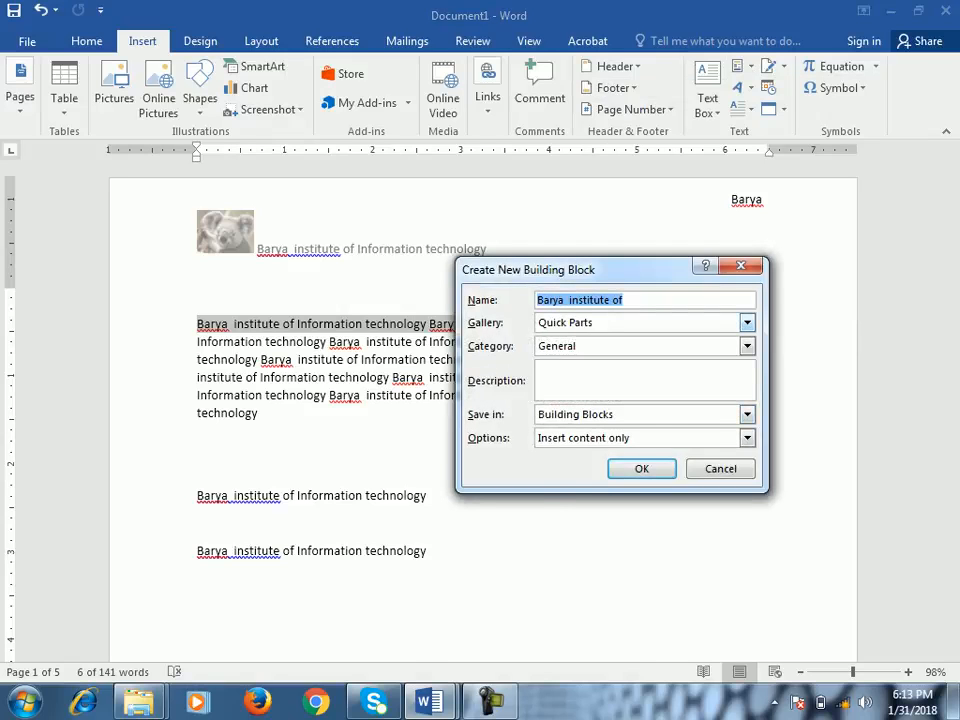
pyautogui.click(747, 323)
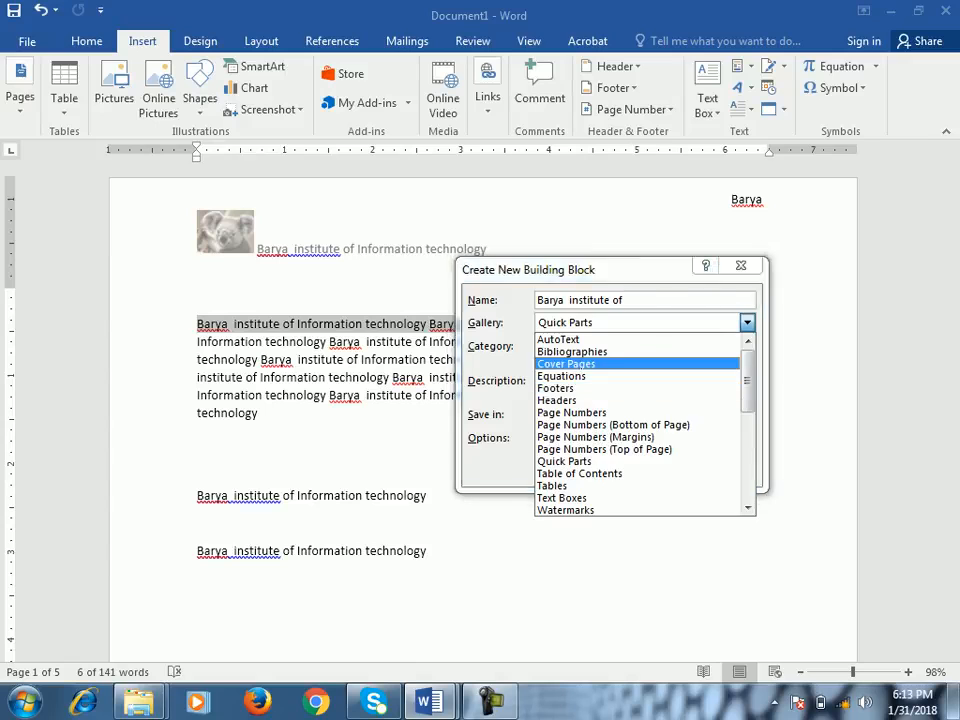
pyautogui.click(741, 266)
pyautogui.click(741, 266)
# - Open the page header for editing and review the built-in header designs without applying one
pyautogui.doubleClick(488, 248)
pyautogui.moveTo(488, 248); pyautogui.dragTo(198, 246)
pyautogui.click(488, 248)
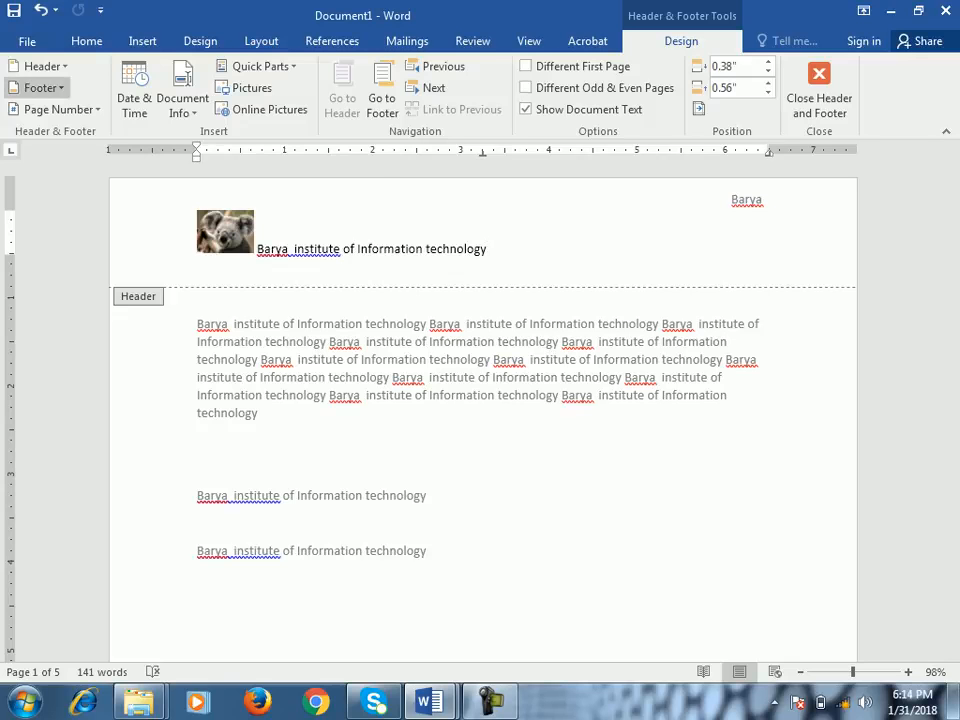
pyautogui.click(40, 66)
pyautogui.scroll(-6, 188, 280)
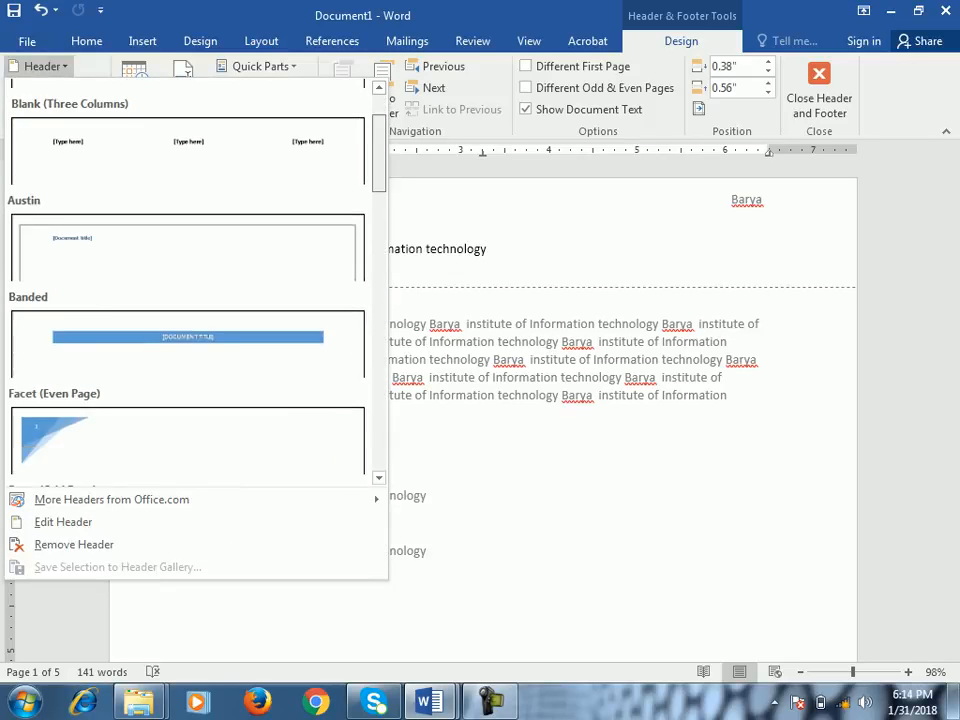
pyautogui.scroll(3, 188, 280)
pyautogui.press('Escape')
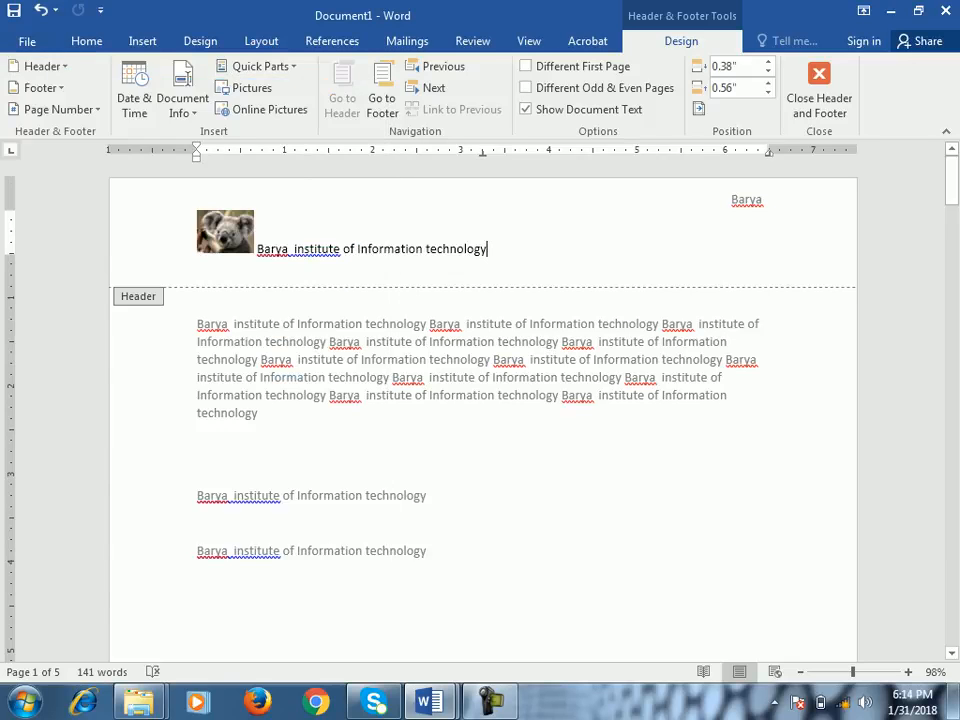
pyautogui.click(40, 66)
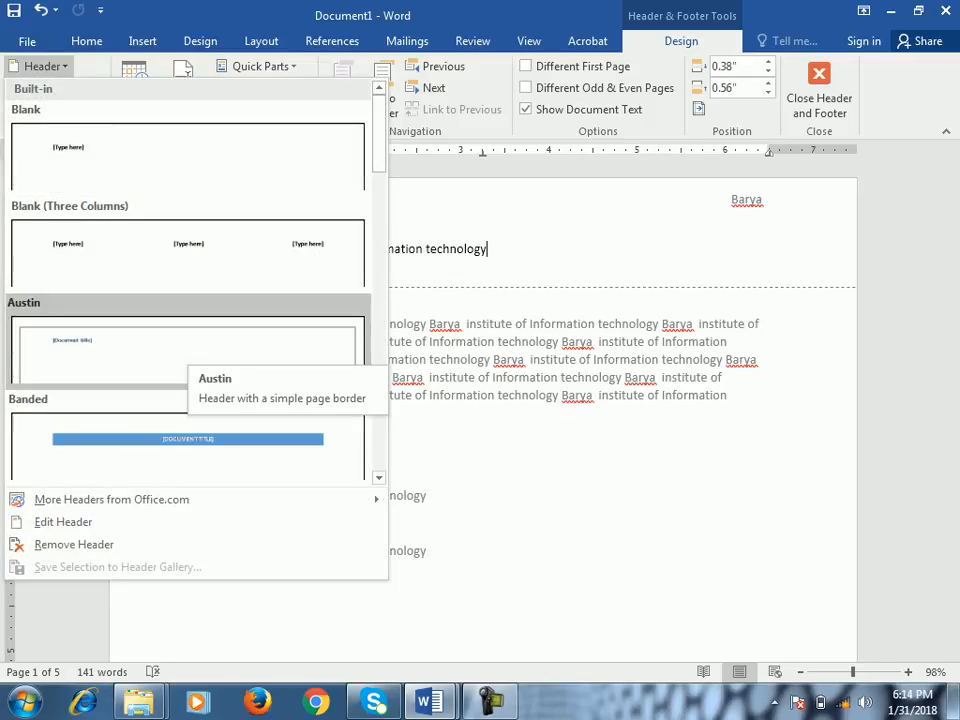
pyautogui.press('Escape')
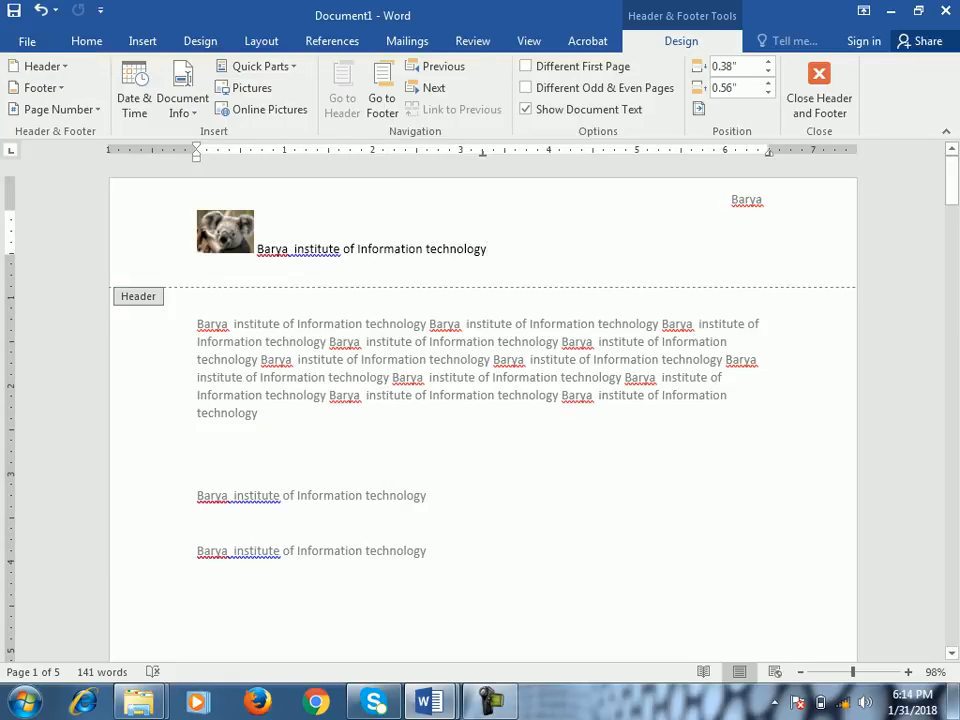
# - Save the header's koala picture and text as the building block "* Barya institute" in the Headers gallery, Built-in category
pyautogui.click(122, 240)
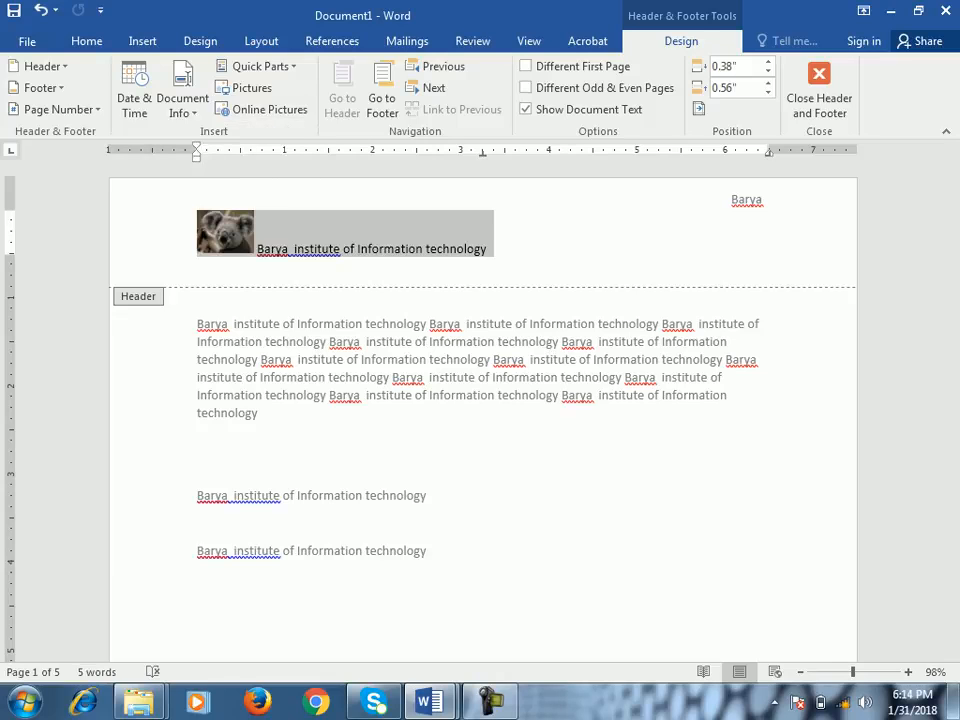
pyautogui.click(260, 66)
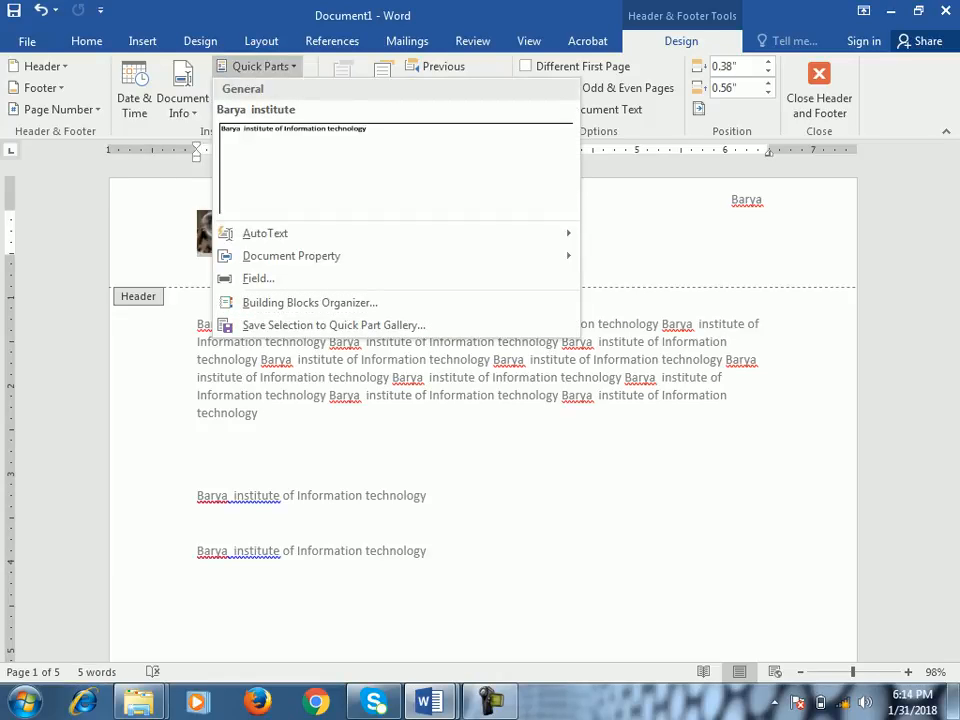
pyautogui.click(333, 325)
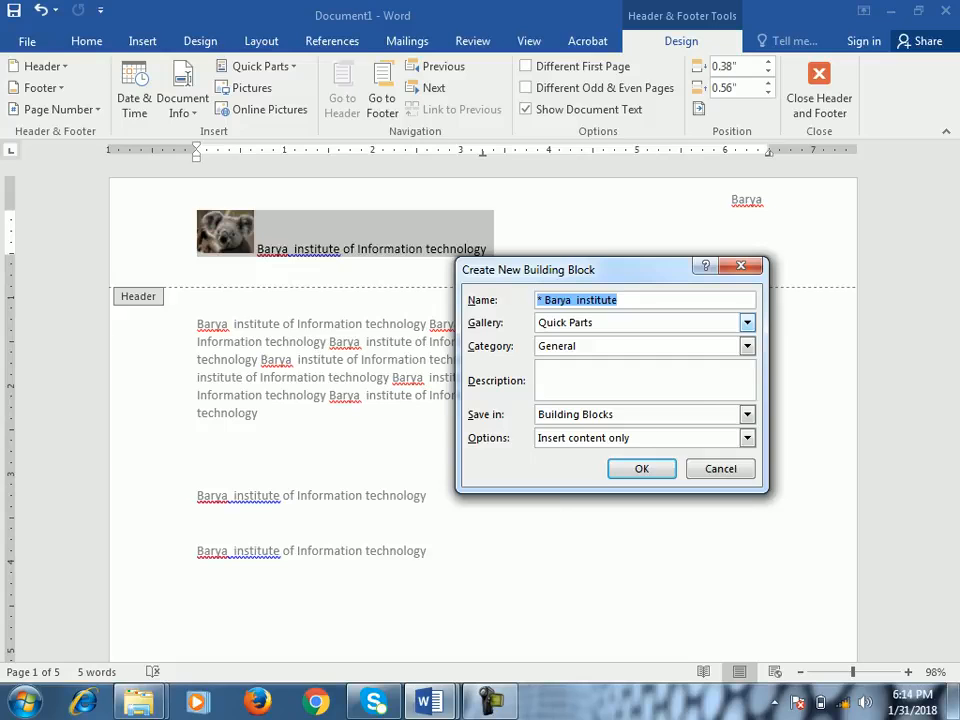
pyautogui.click(747, 323)
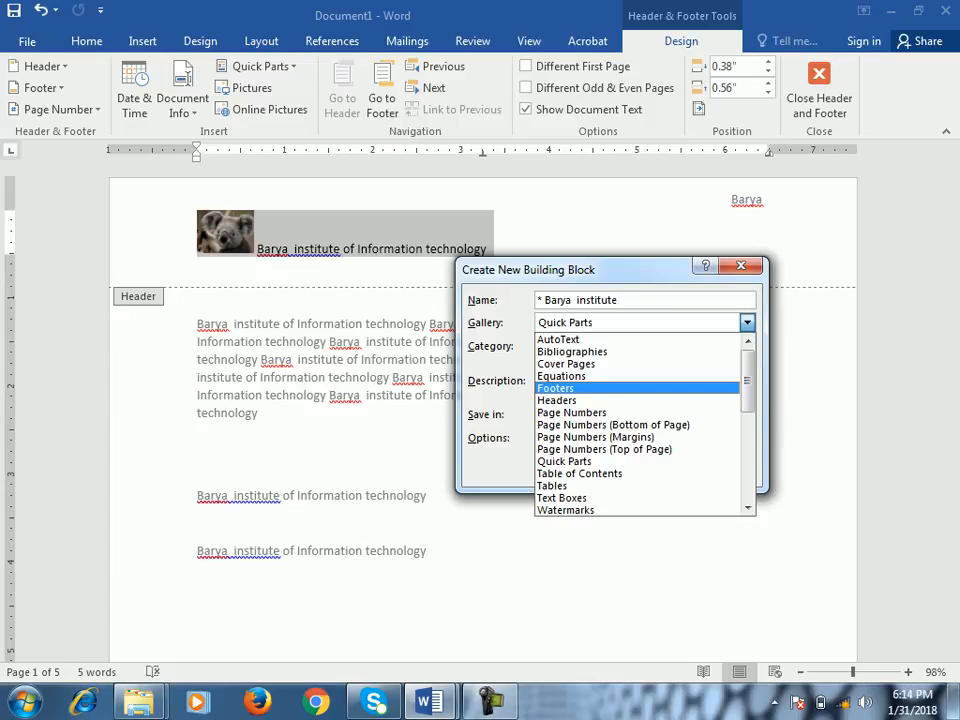
pyautogui.click(557, 401)
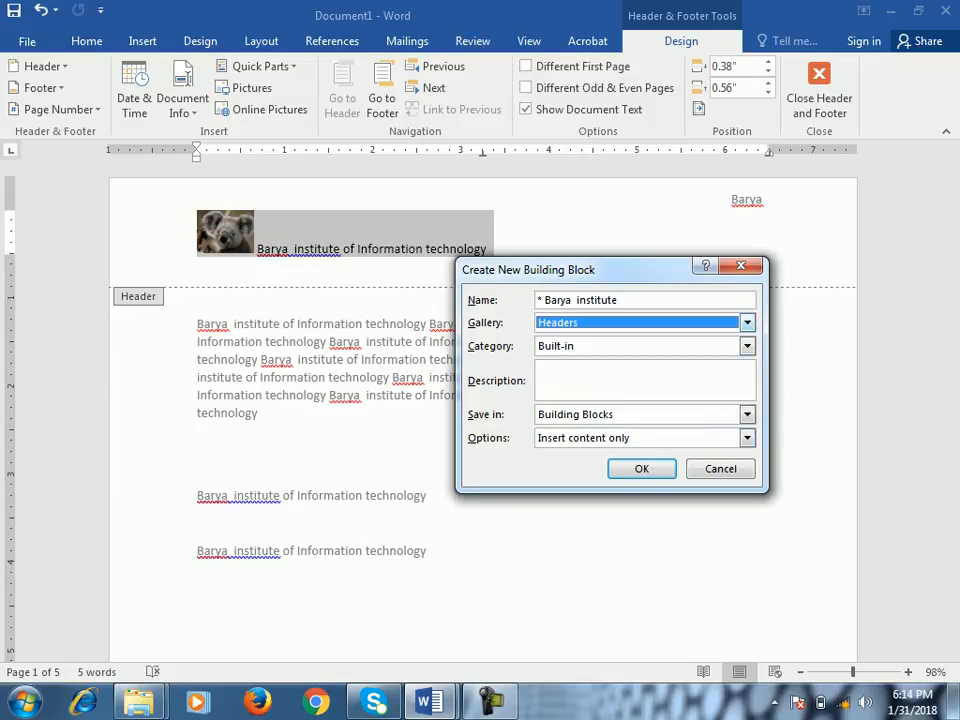
pyautogui.click(642, 469)
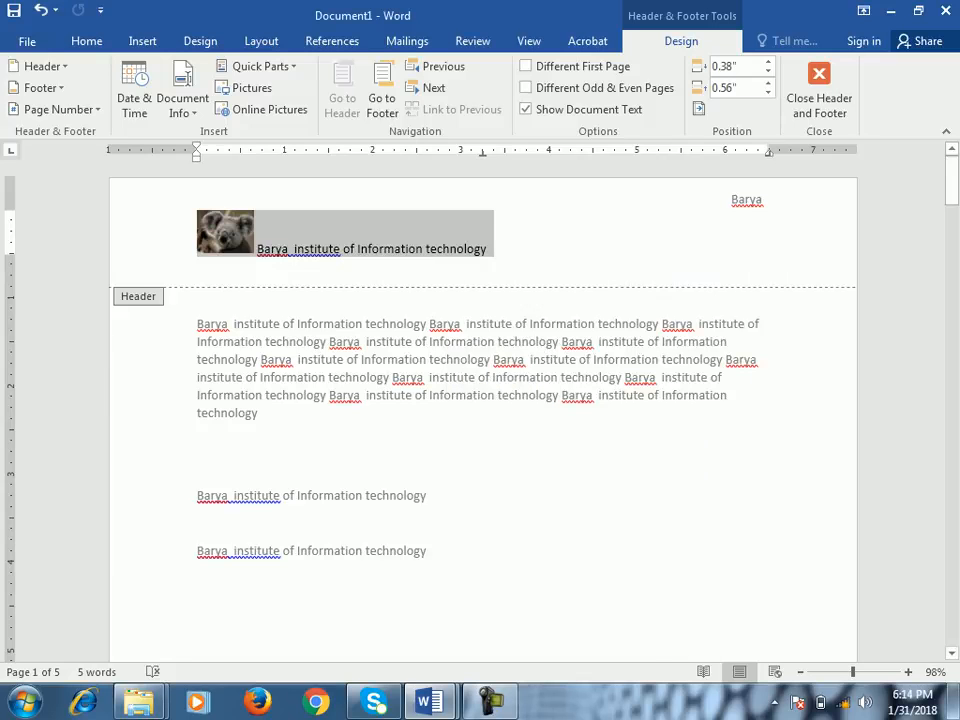
# - Switch to Document2 and replace its header text with the saved "* Barya institute" header
pyautogui.moveTo(428, 702)
pyautogui.click(536, 579)
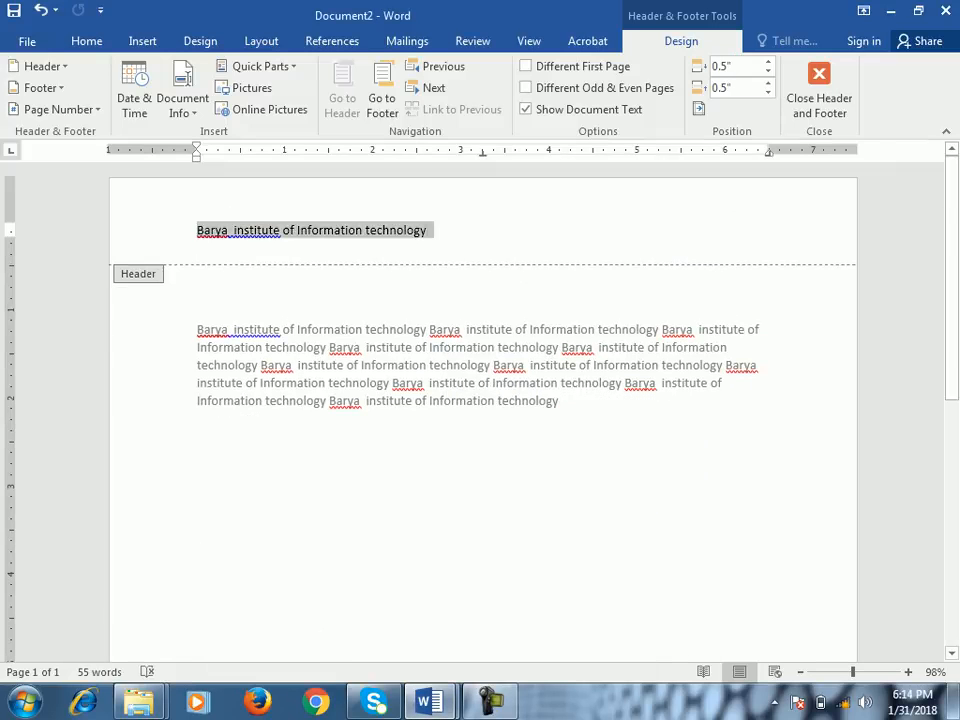
pyautogui.press('Delete')
pyautogui.click(40, 66)
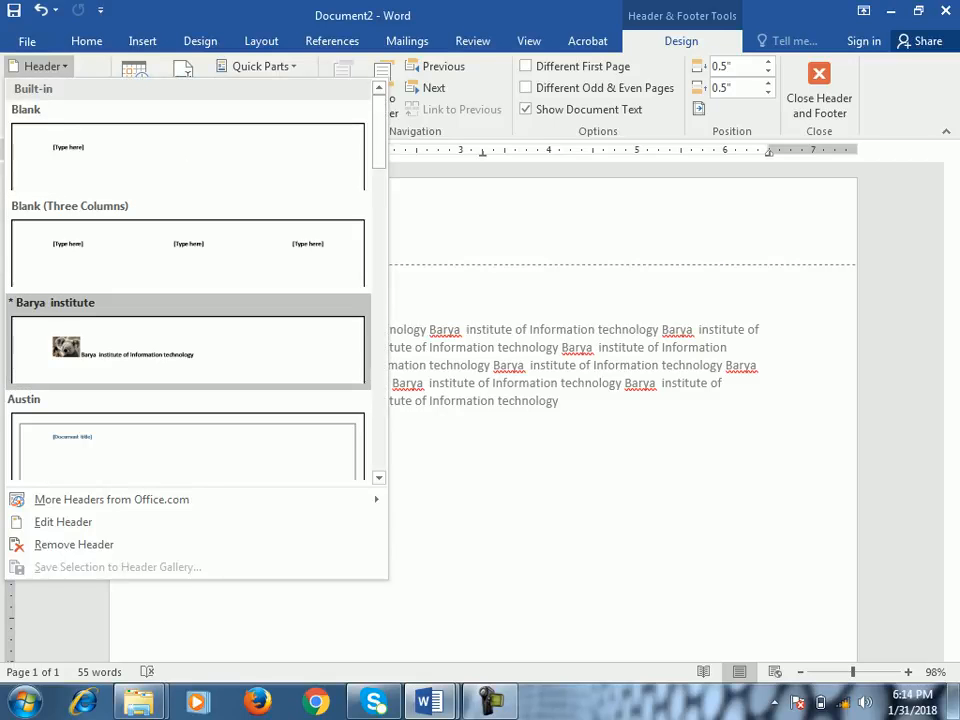
pyautogui.click(188, 345)
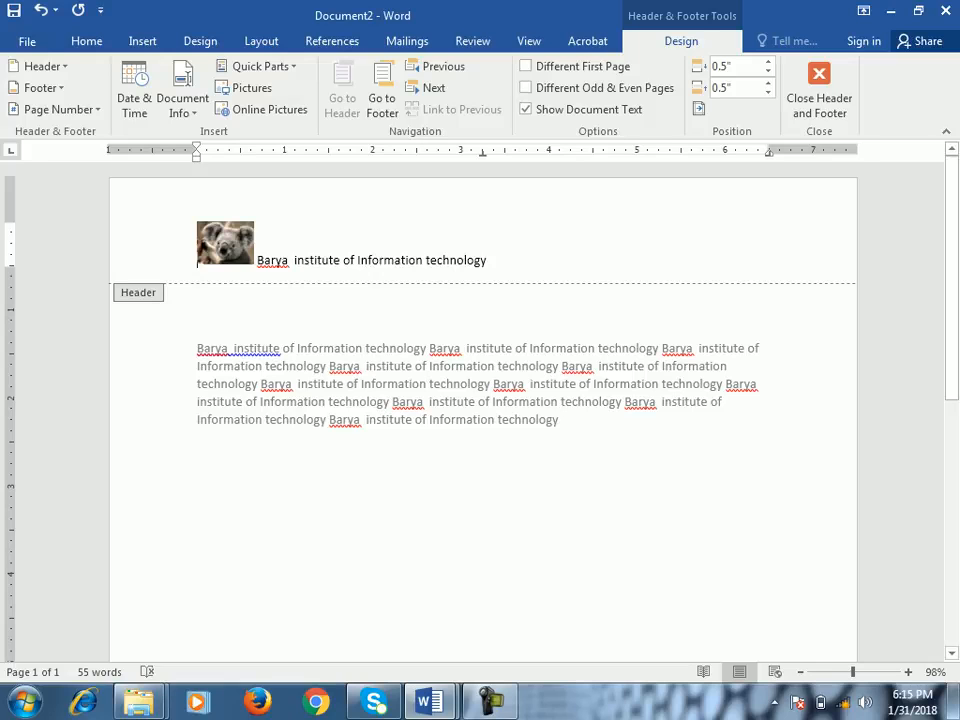
# - Review the Quick Parts options for Document2's whole header content, and return to the body text
pyautogui.hotkey('ctrl', 'a')
pyautogui.hotkey('ctrl', 'c')
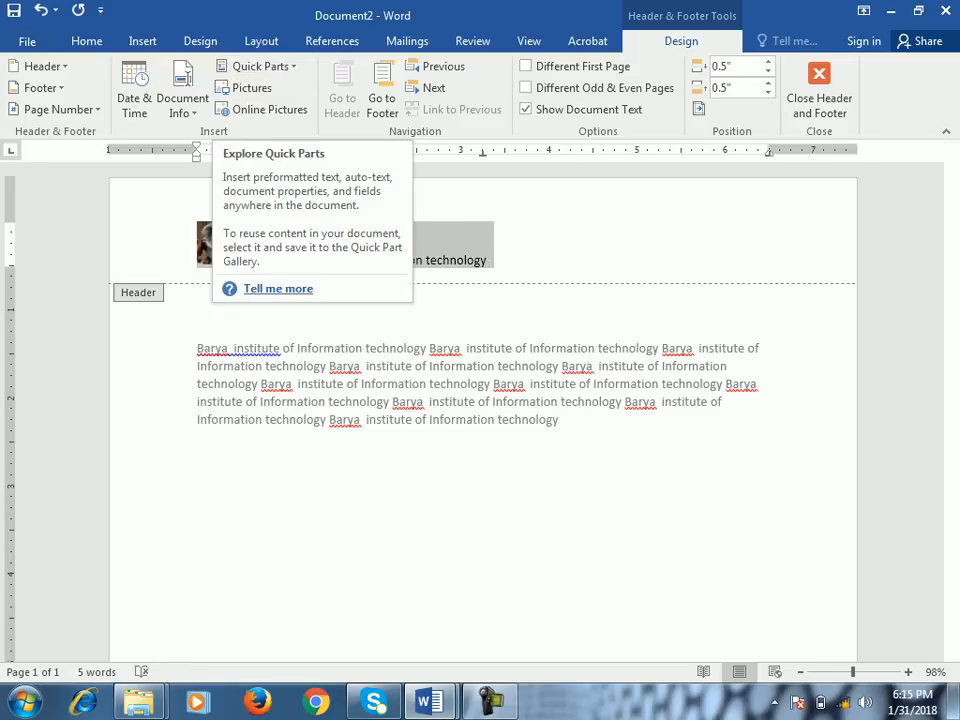
pyautogui.click(255, 66)
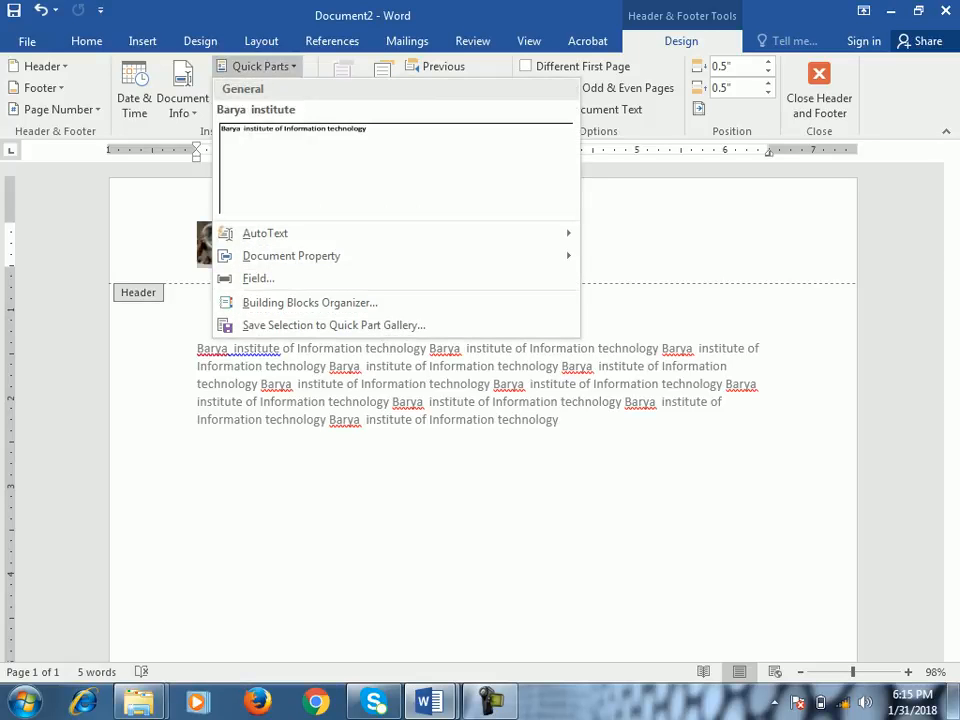
pyautogui.doubleClick(400, 450)
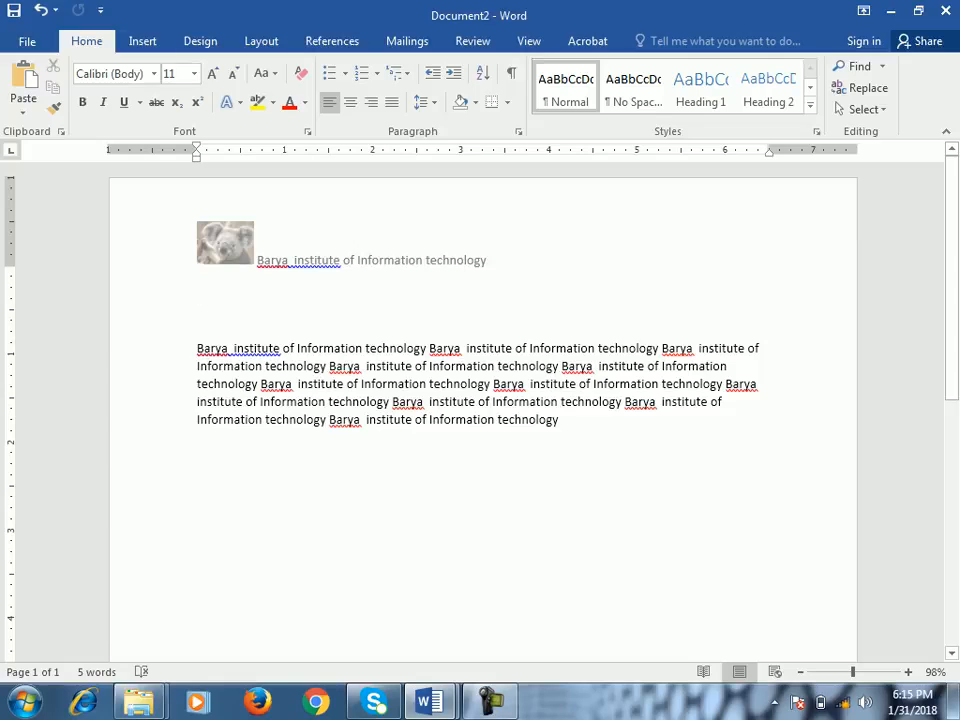
# - Select most of the body paragraph and review the galleries offered for saving it as a Quick Parts building block, without saving it
pyautogui.moveTo(329, 421); pyautogui.dragTo(198, 349)
pyautogui.click(142, 41)
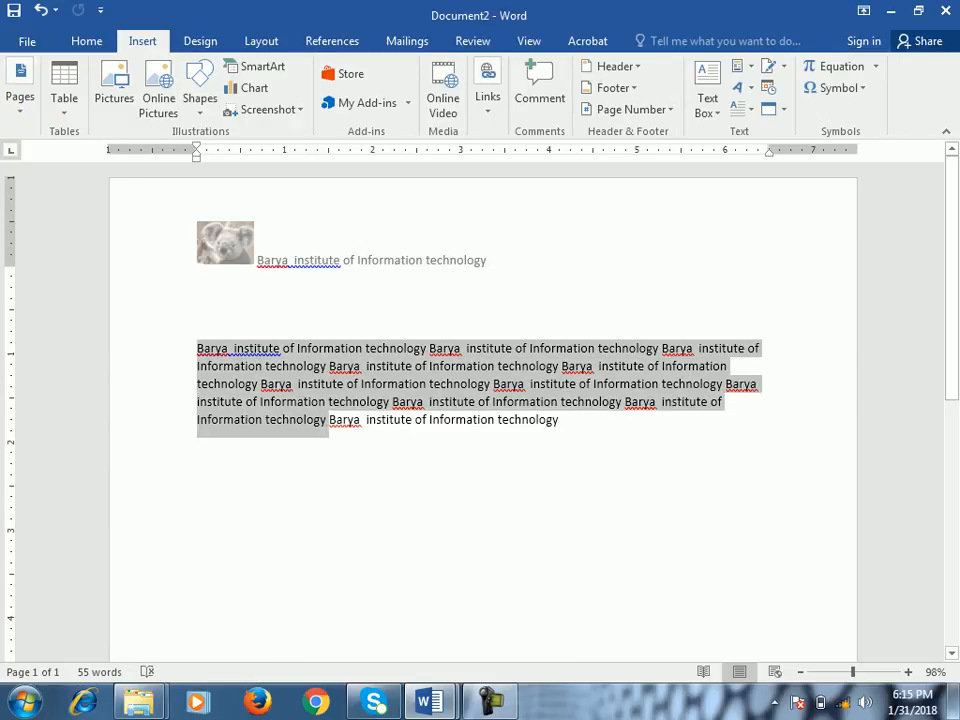
pyautogui.click(741, 66)
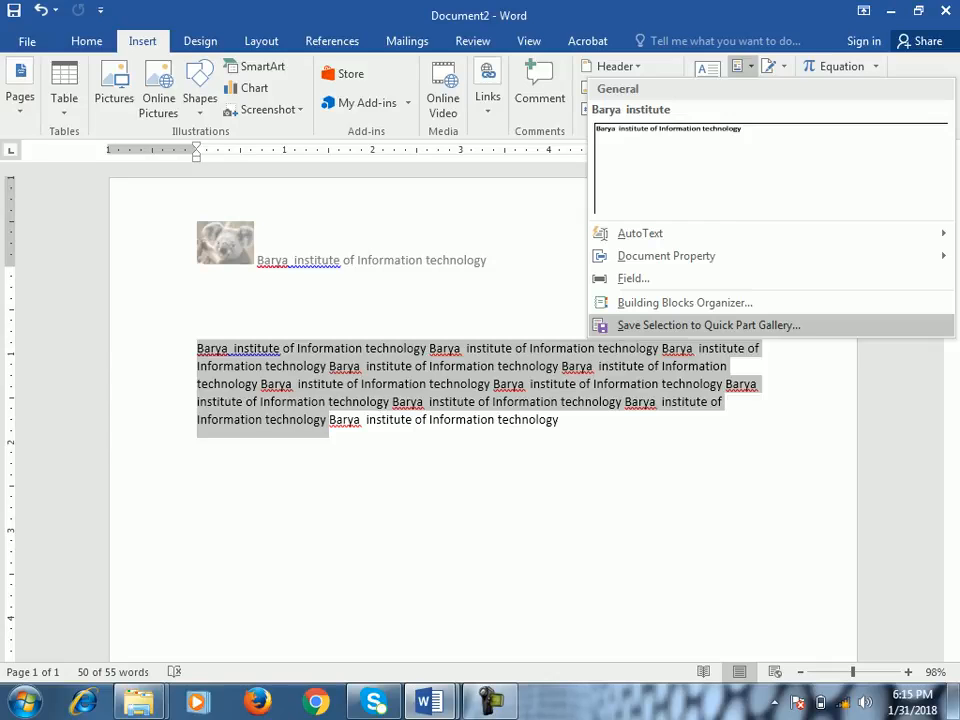
pyautogui.click(708, 325)
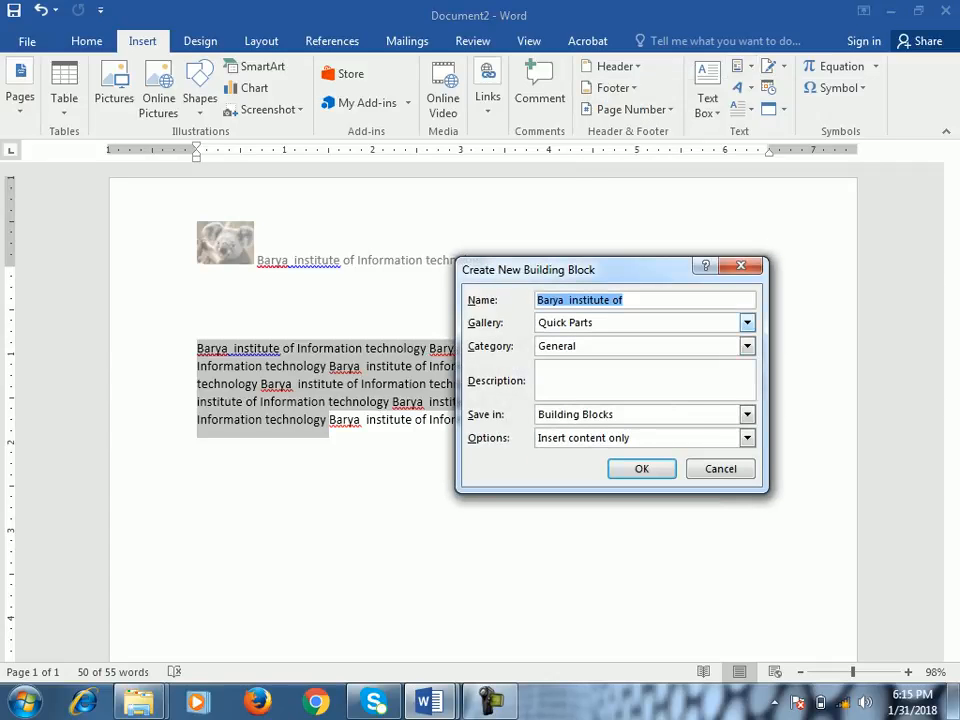
pyautogui.click(747, 323)
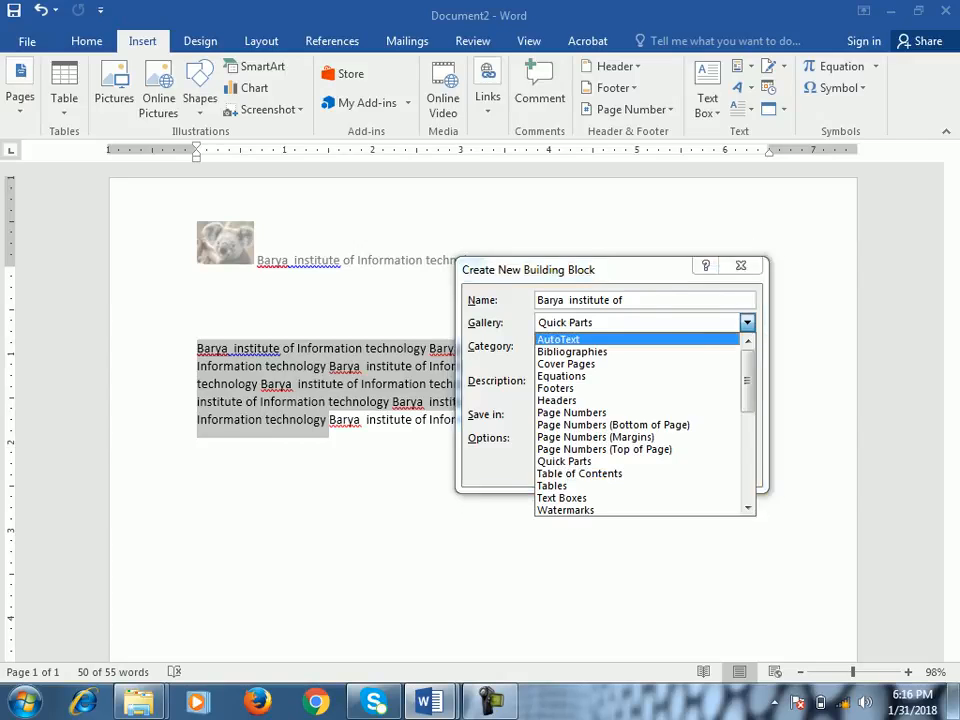
pyautogui.click(741, 266)
pyautogui.click(741, 266)
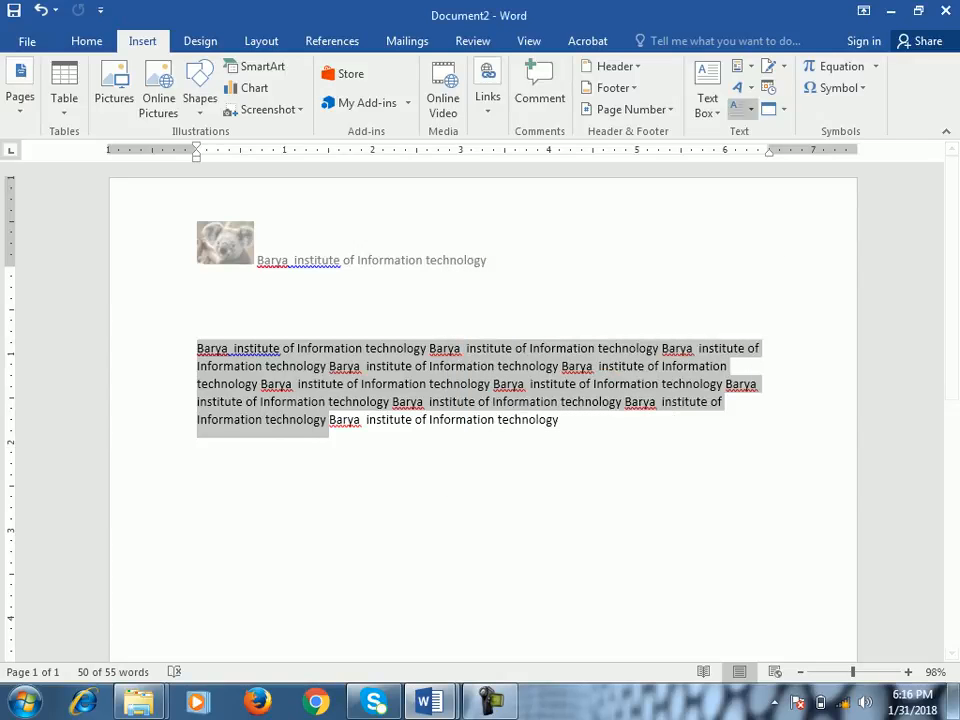
pyautogui.click(738, 66)
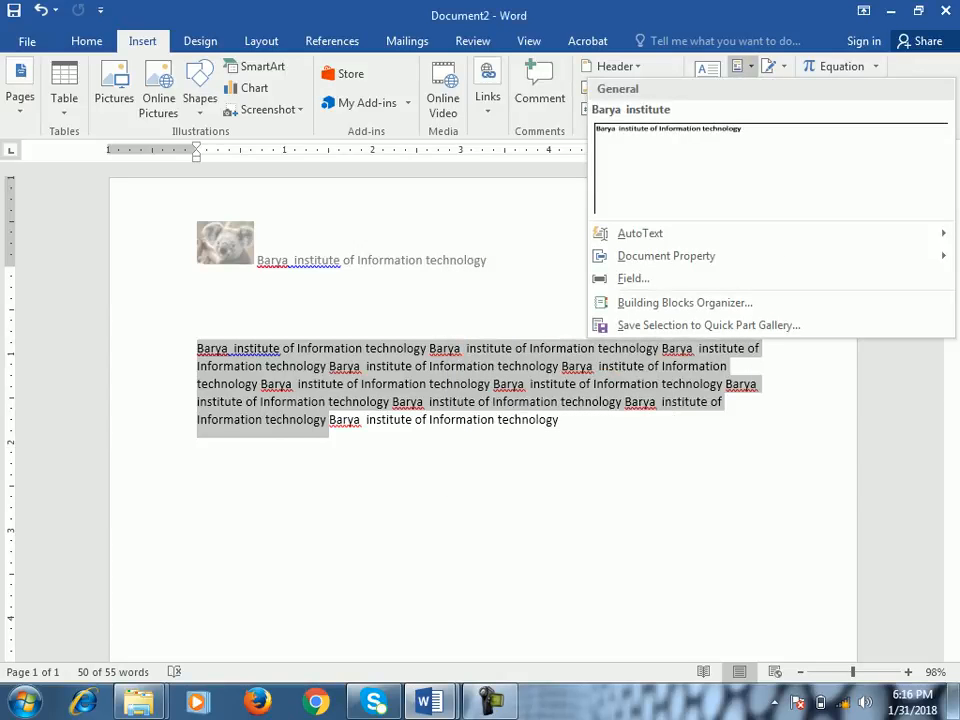
pyautogui.press('Escape')
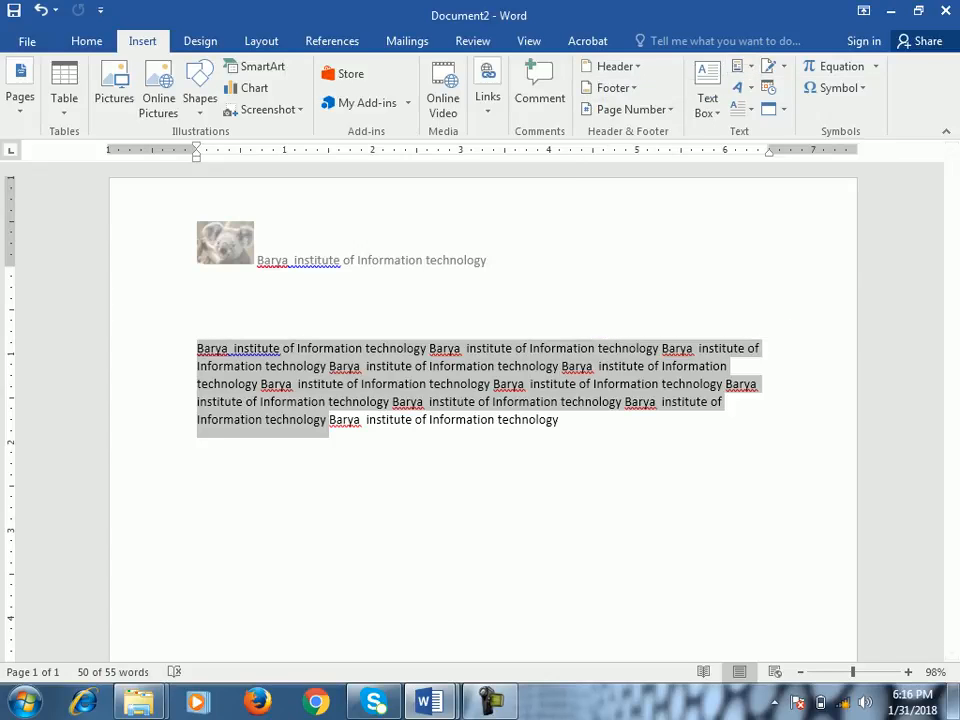
# - Add a blank line after the body paragraph and insert WordArt there in the white-filled, orange-outlined style with a hard shadow
pyautogui.click(740, 87)
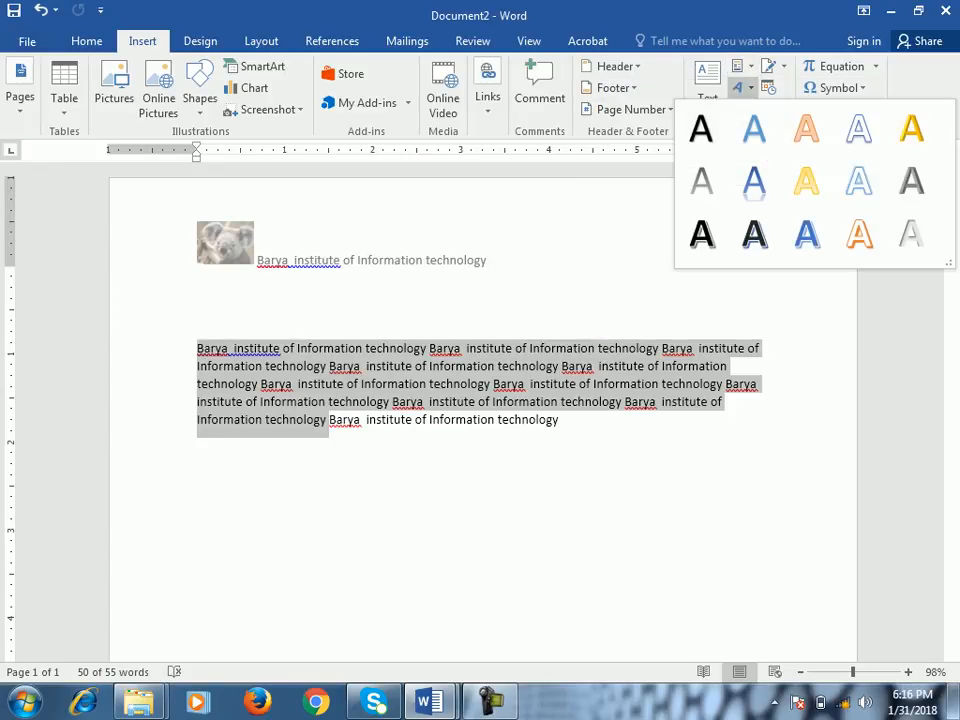
pyautogui.press('Escape')
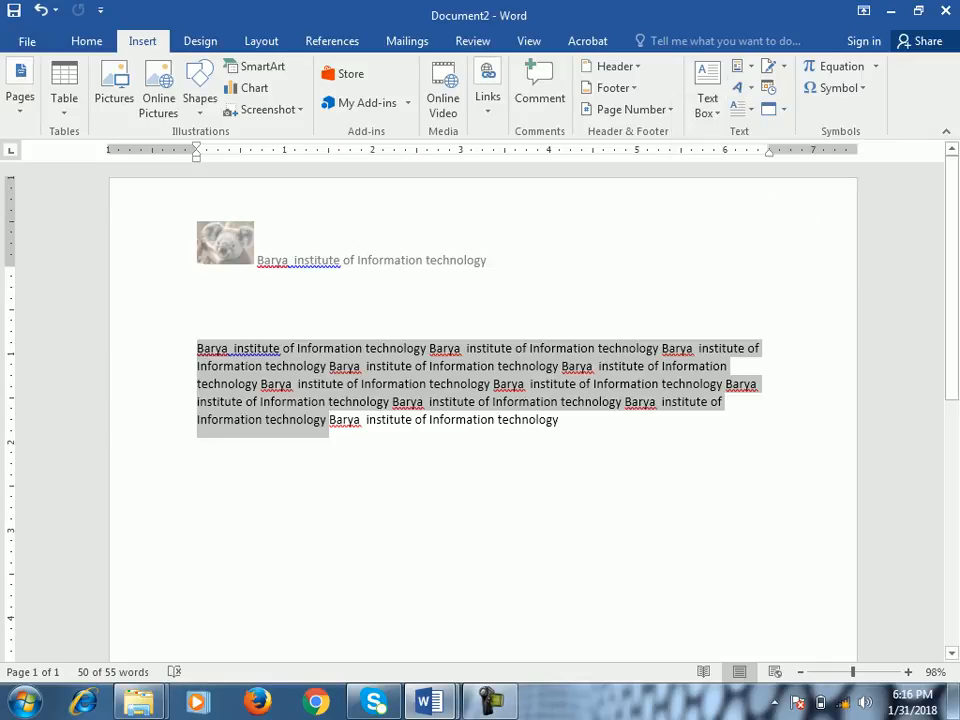
pyautogui.click(560, 420)
pyautogui.press('Return')
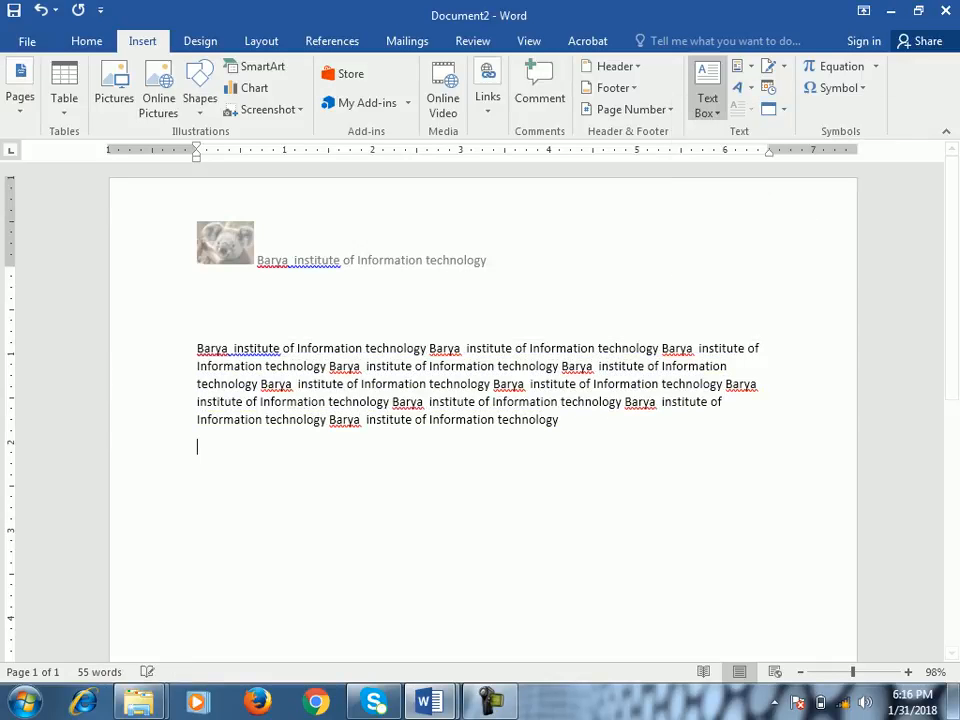
pyautogui.click(738, 87)
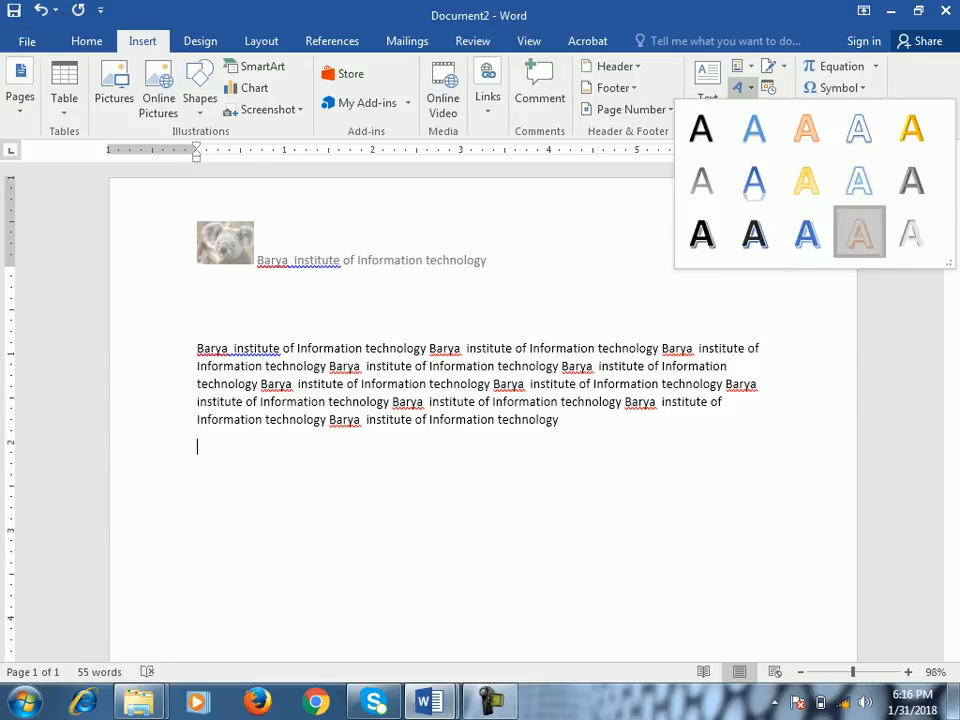
pyautogui.click(859, 234)
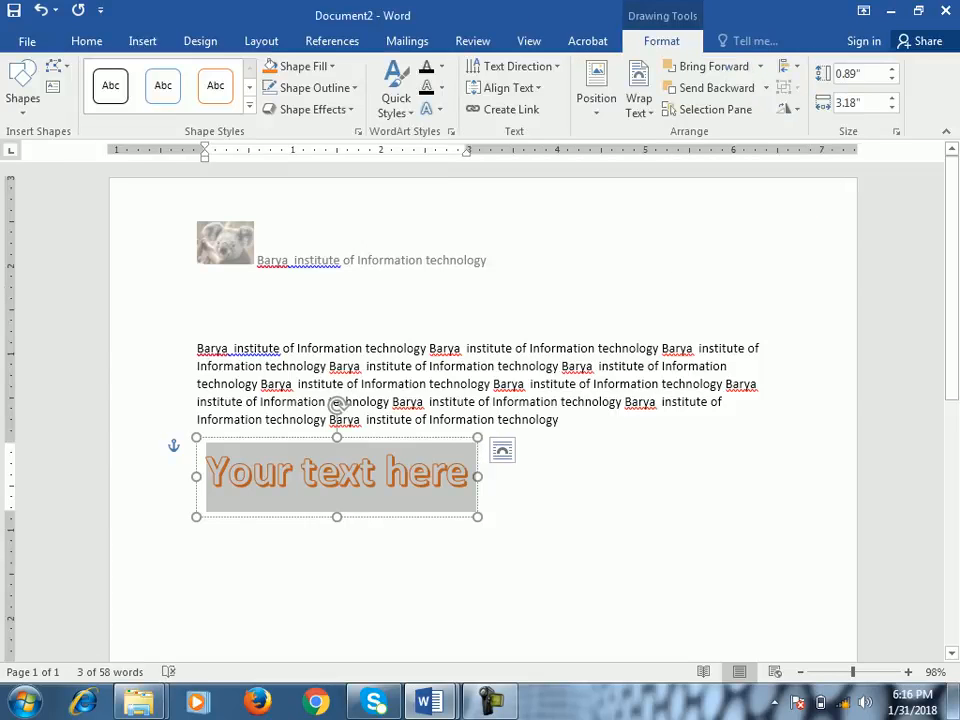
# - Replace the WordArt placeholder text with "Barya Institute", keeping the orange WordArt style
pyautogui.hotkey('ctrl', 'v')
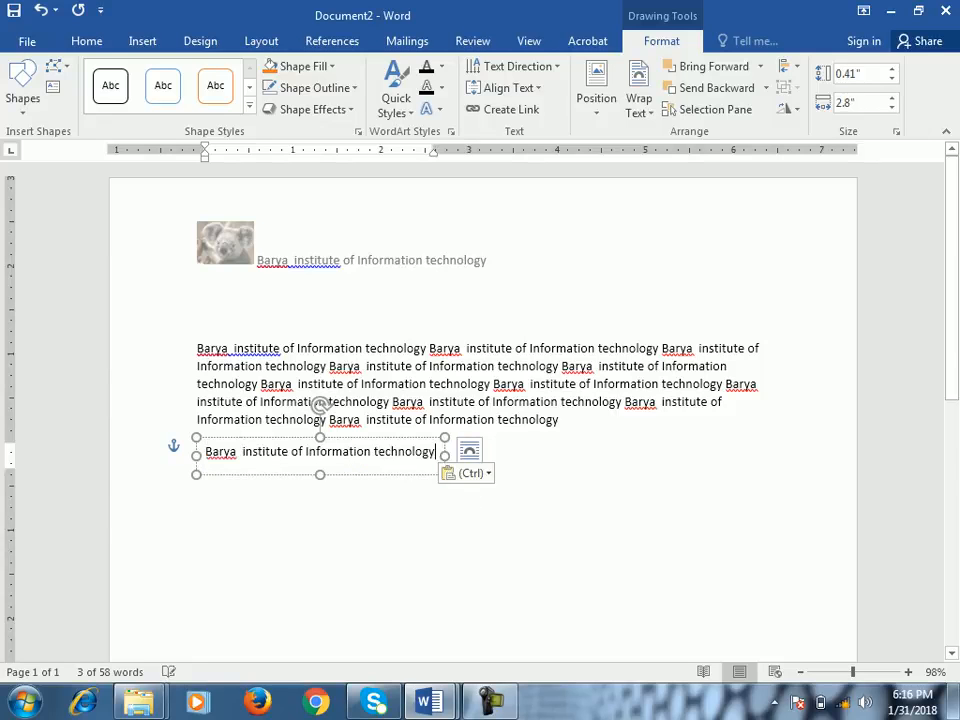
pyautogui.hotkey('ctrl', 'z')
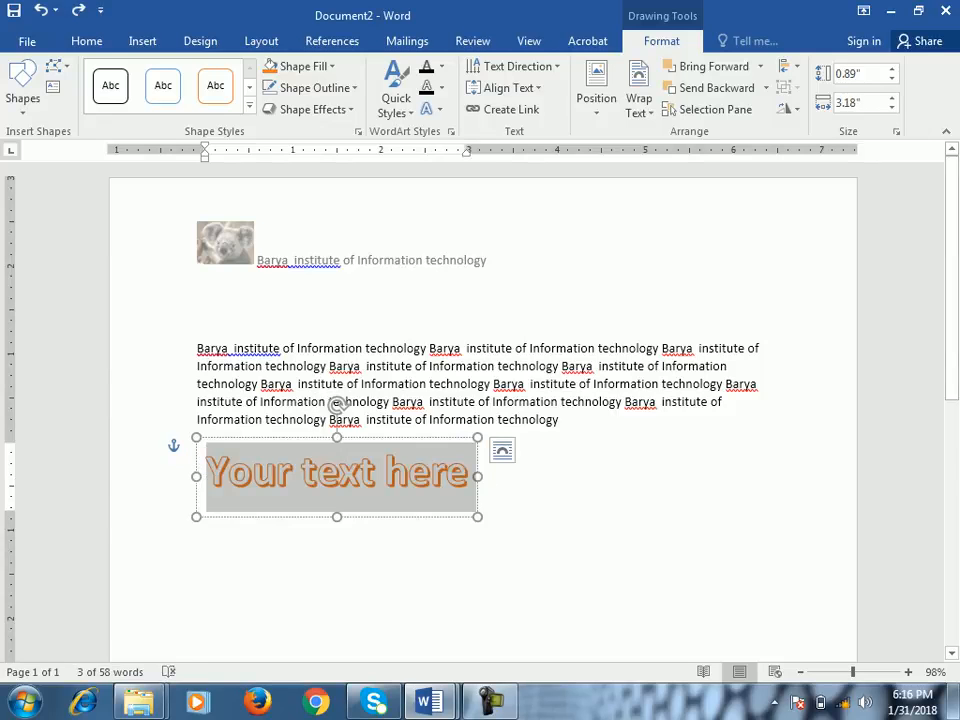
pyautogui.write('Barya')
pyautogui.press('BackSpace')
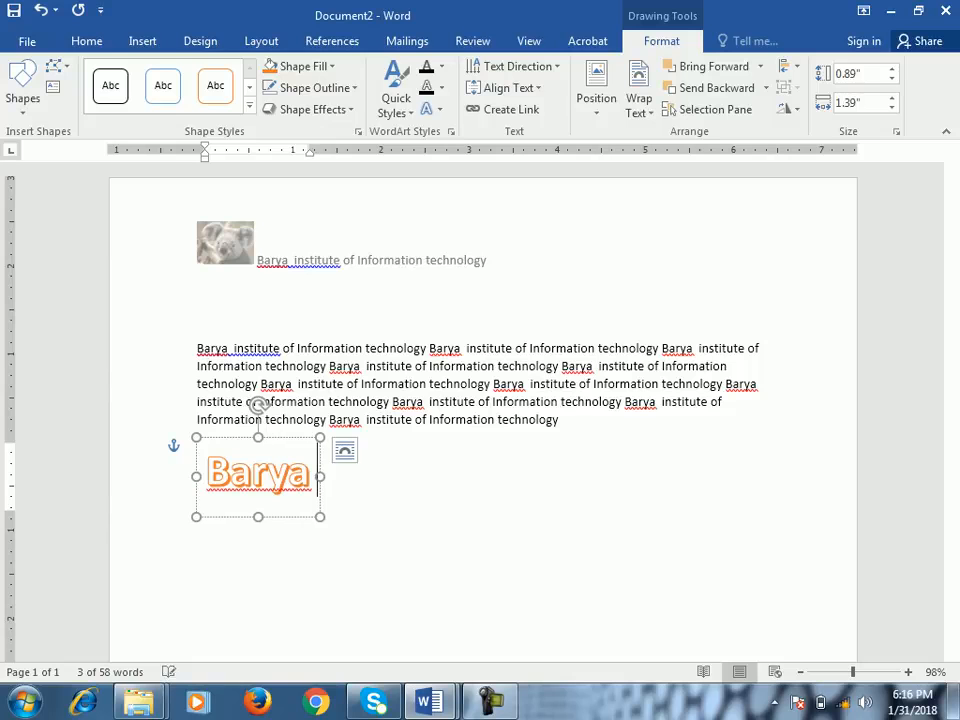
pyautogui.write('in')
pyautogui.press('BackSpace')
pyautogui.press('BackSpace')
pyautogui.write('In')
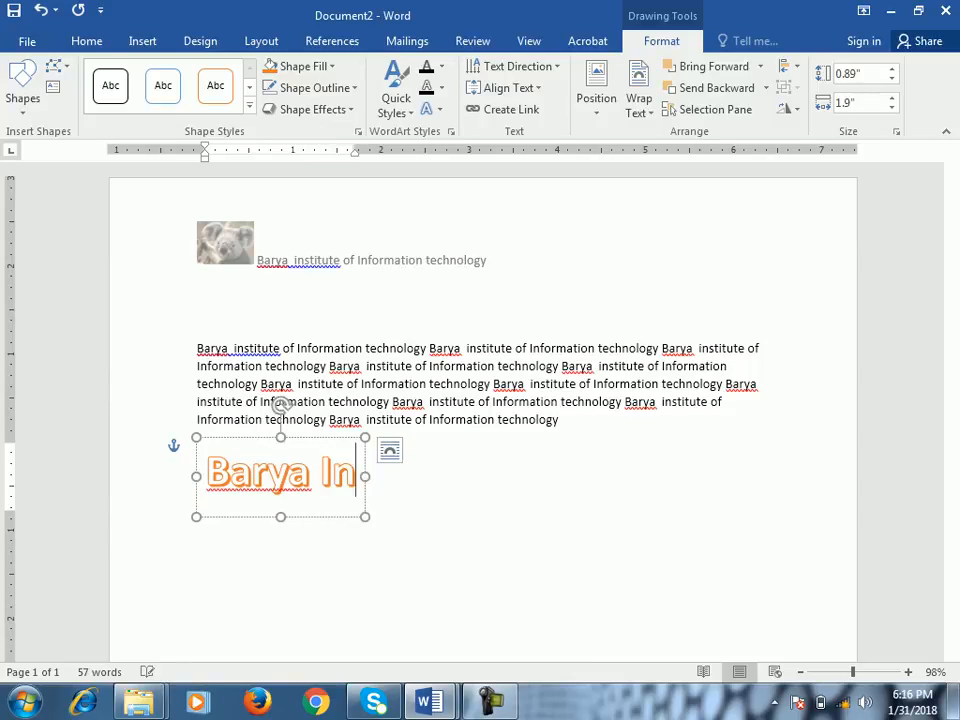
pyautogui.write('stitute')
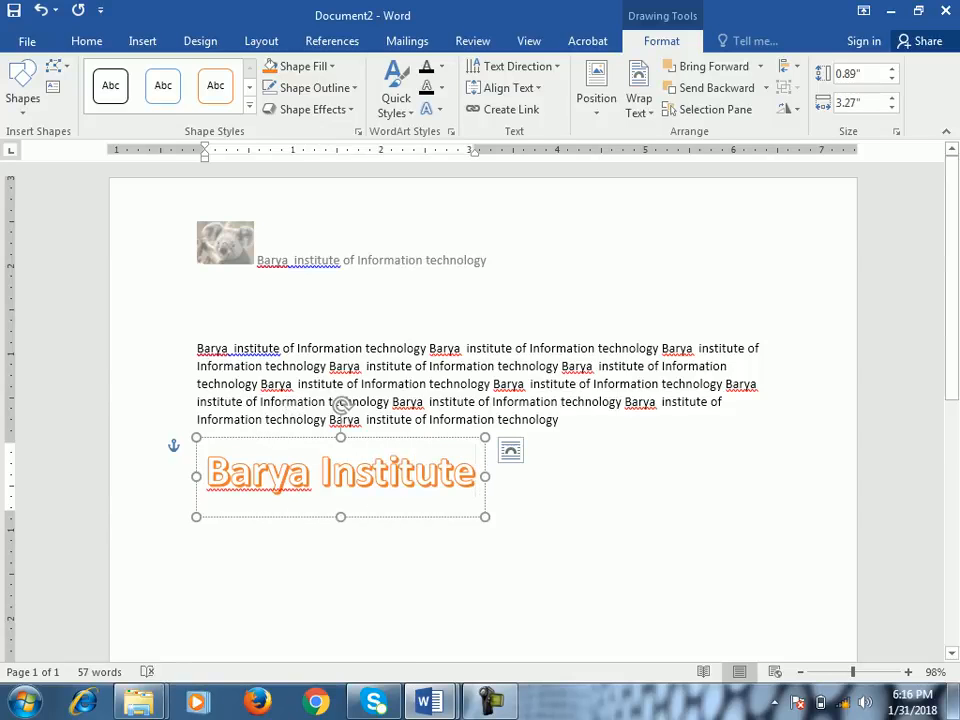
# - Move the "Barya Institute" WordArt up to the header area, to the right of the koala picture and header text, and deselect it
pyautogui.click(450, 570)
pyautogui.click(415, 472)
pyautogui.moveTo(415, 437); pyautogui.dragTo(490, 454)
pyautogui.moveTo(415, 493); pyautogui.dragTo(680, 243)
pyautogui.click(580, 470)
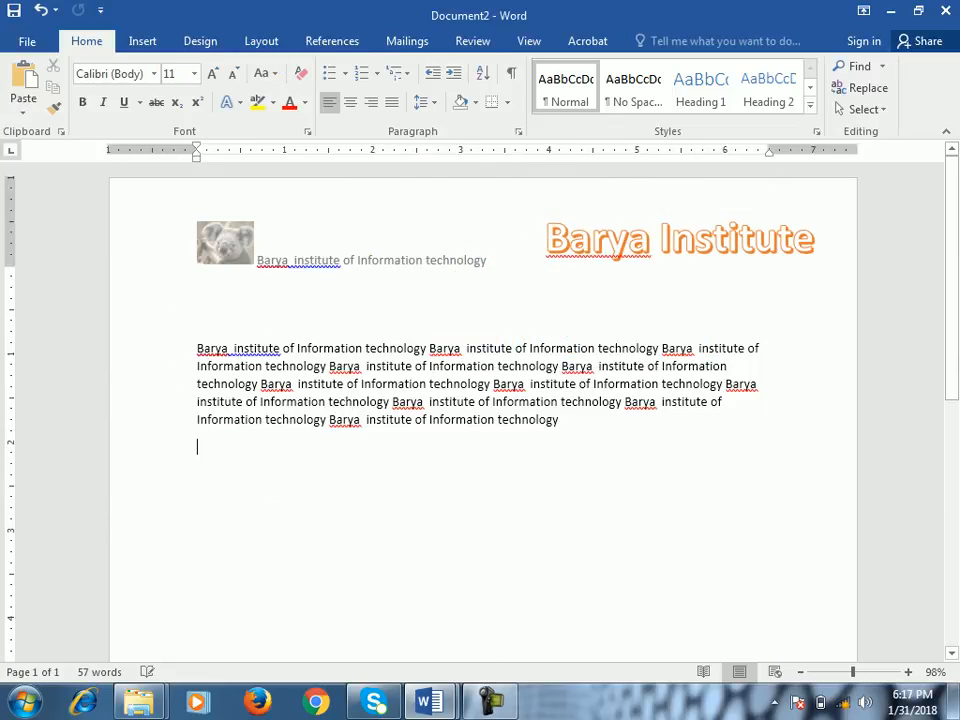
pyautogui.click(142, 41)
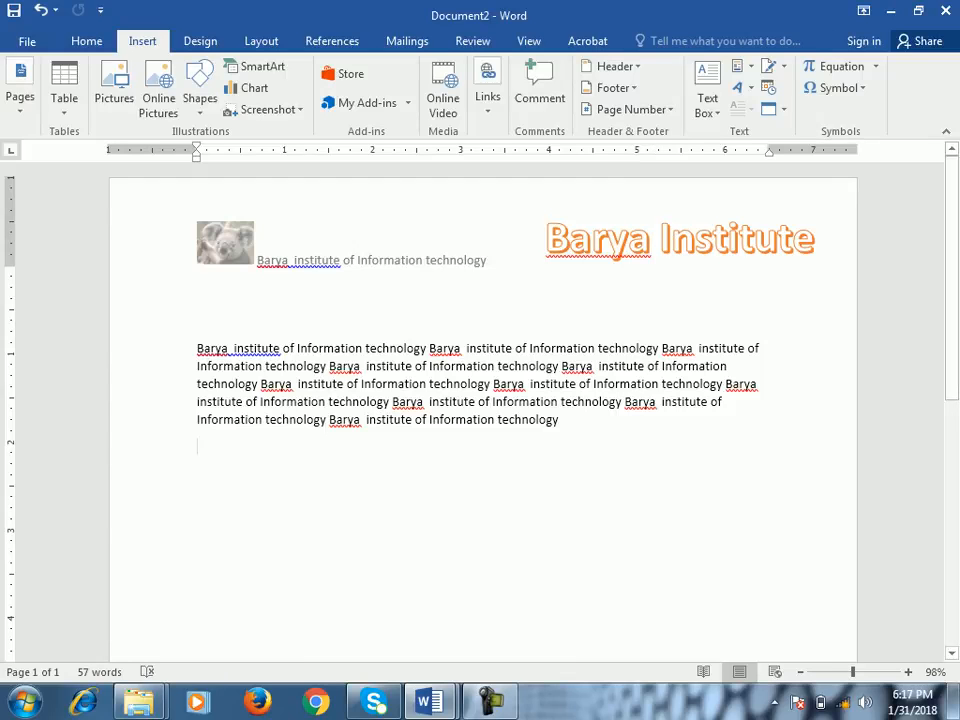
pyautogui.click(490, 701)
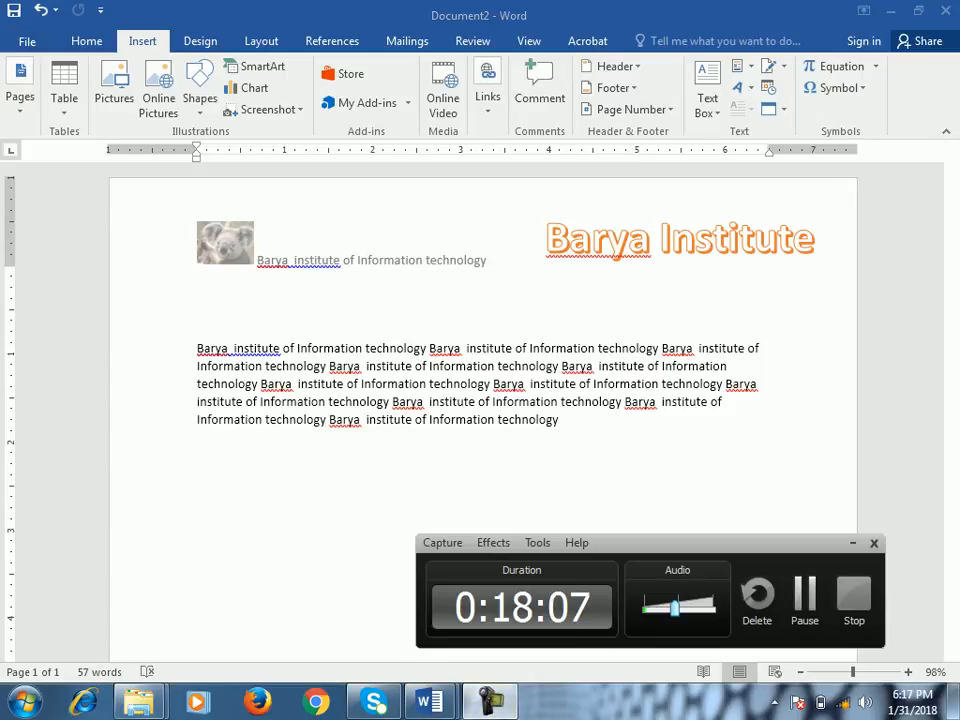